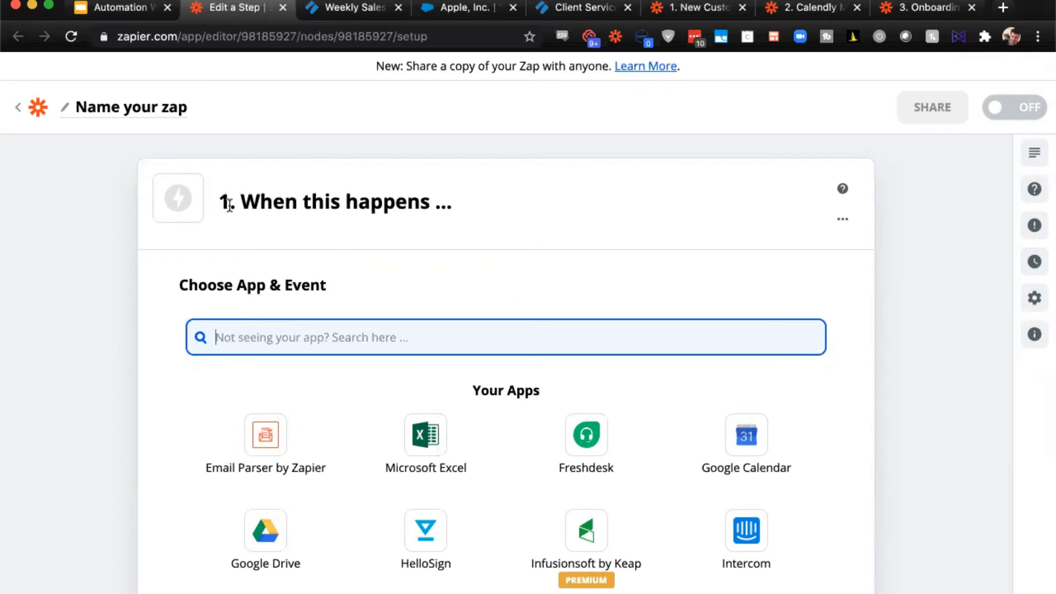
left_click(306, 202)
left_click_drag(456, 203, 219, 208)
left_click(321, 219)
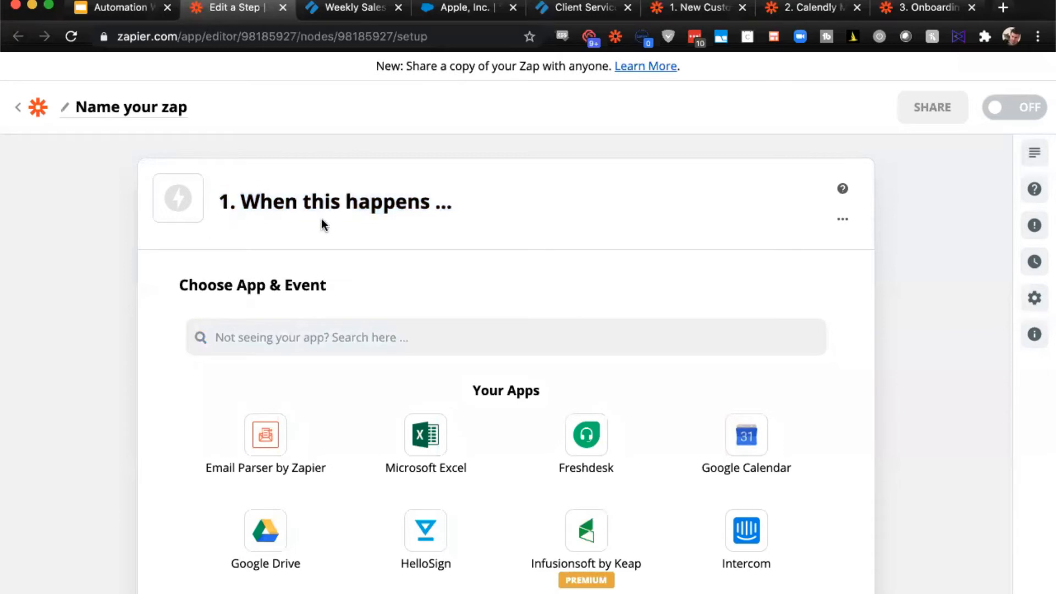
- Choose Schedule by Zapier as the trigger app with the Every Week event and continue to its settings
left_click(302, 335)
scroll(374, 250, "down", 1)
type("sche")
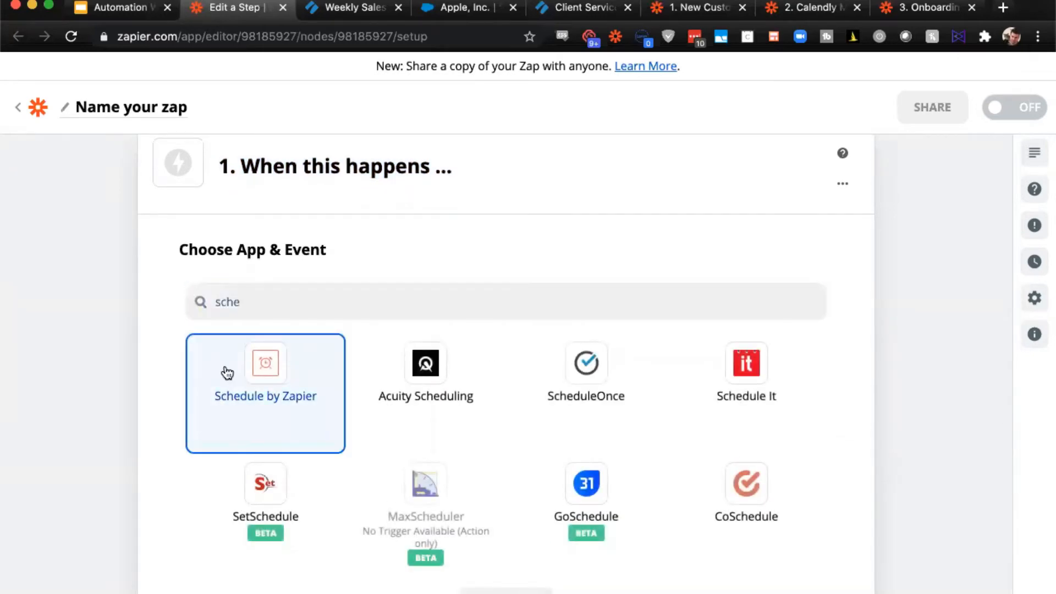
left_click(224, 370)
scroll(404, 302, "down", 1)
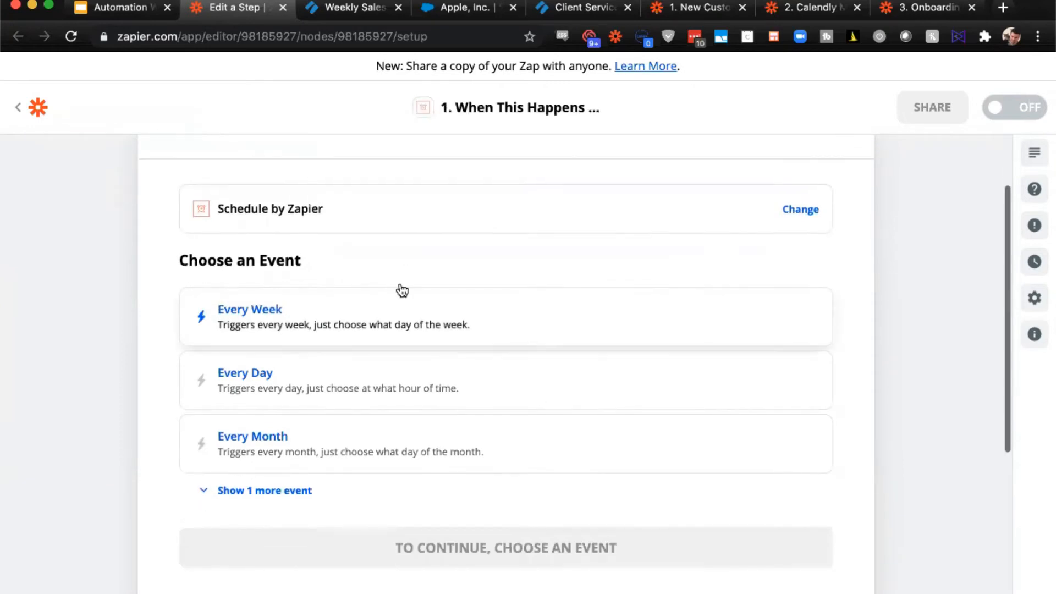
left_click(290, 327)
left_click(309, 392)
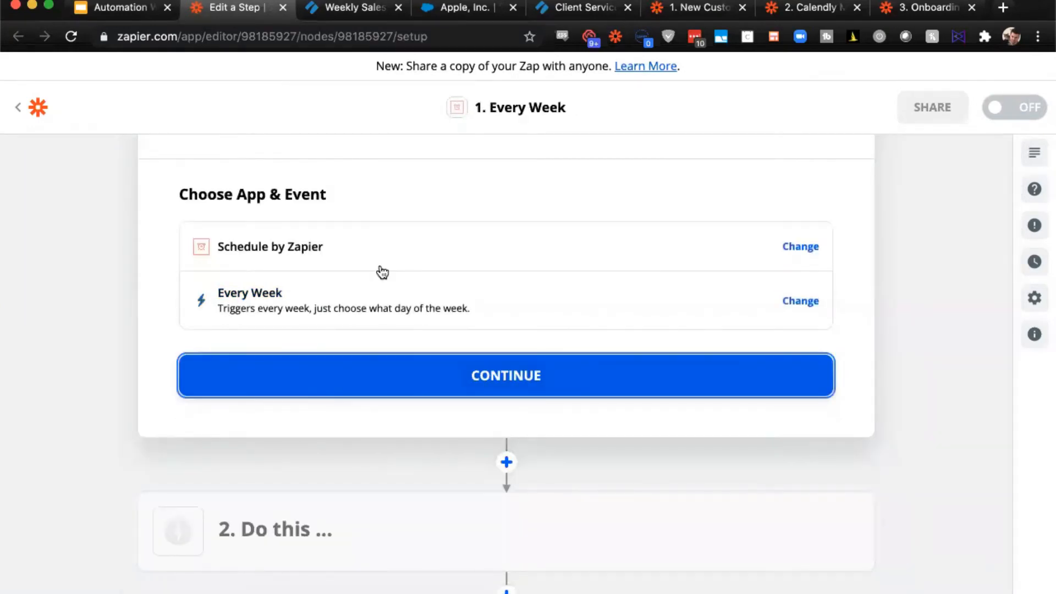
- Schedule the weekly trigger for Monday at 9am and continue to the trigger test
left_click(301, 308)
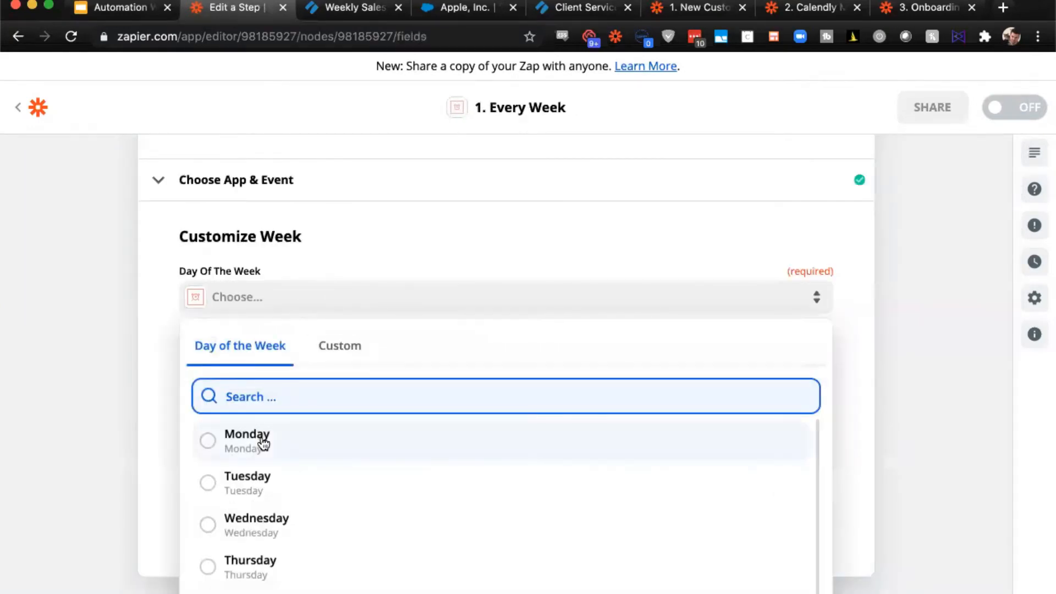
left_click(262, 438)
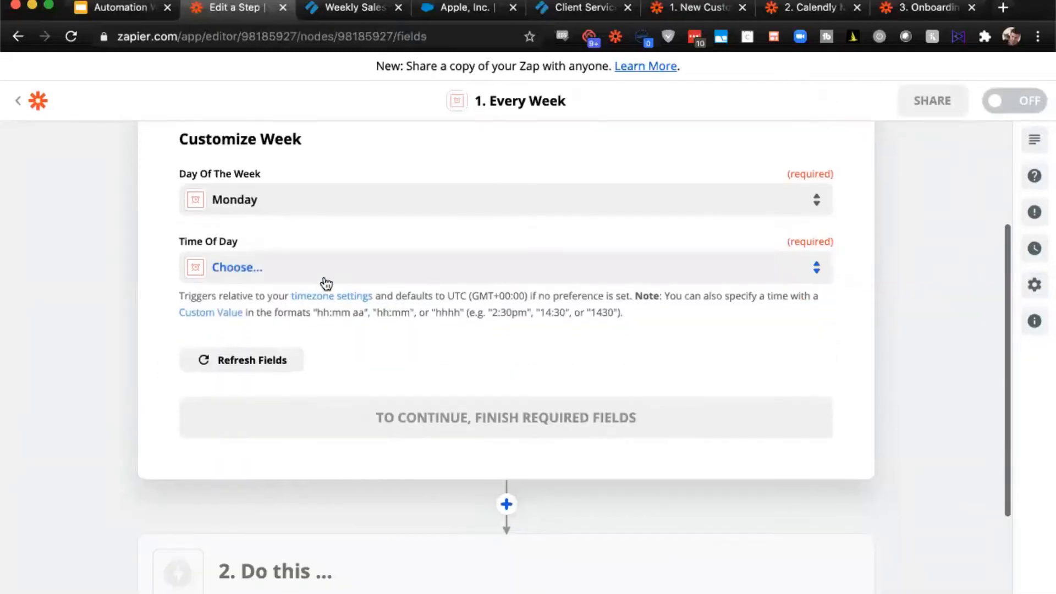
left_click(326, 282)
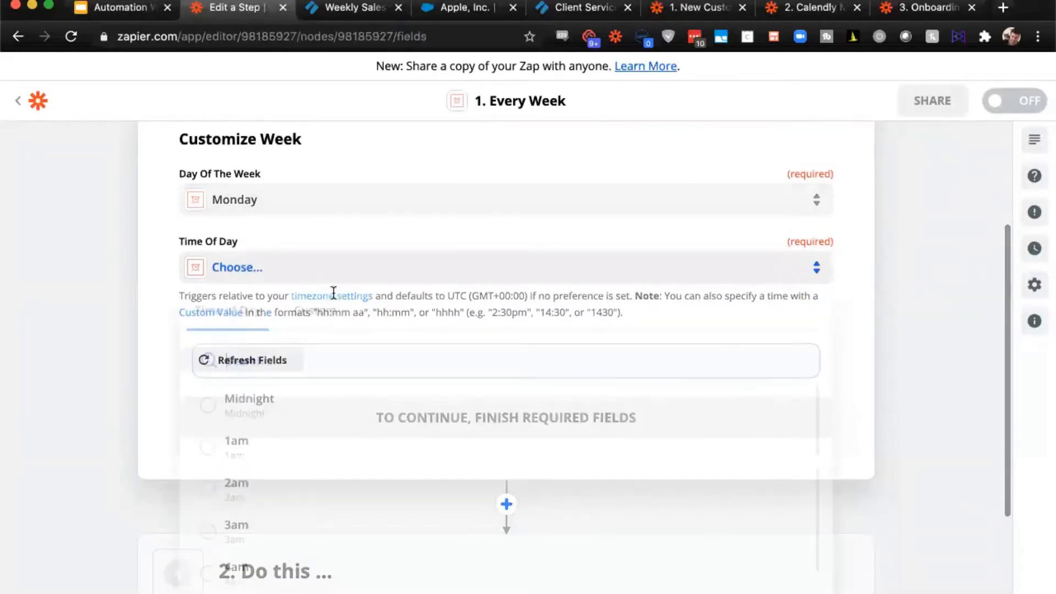
scroll(307, 473, "down", 4)
scroll(253, 534, "down", 1)
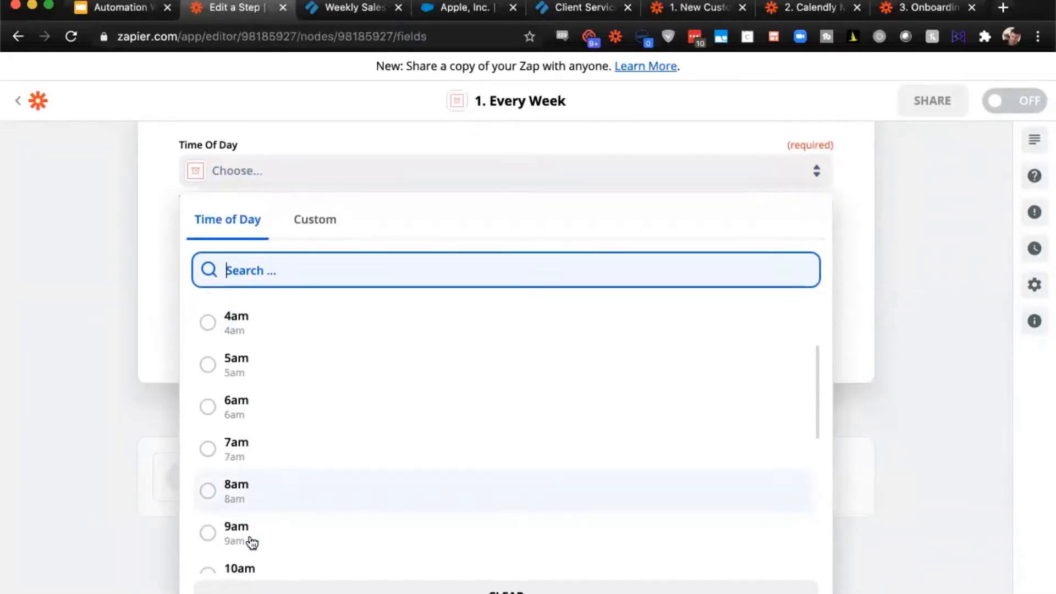
left_click(217, 516)
left_click(401, 323)
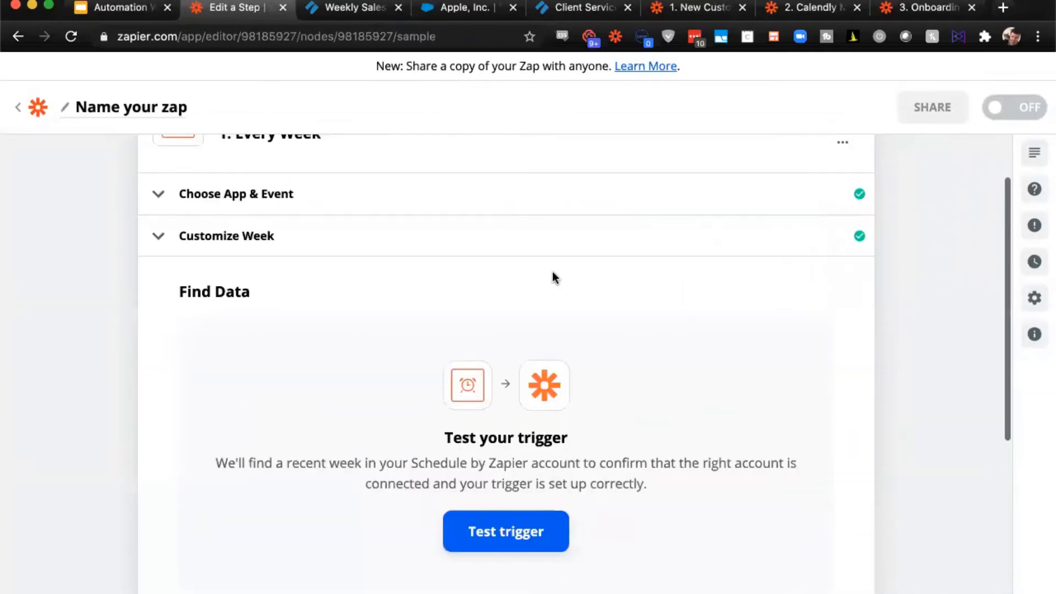
- Test the Every Week trigger, review the sample data, and continue to the action step
scroll(662, 411, "up", 3)
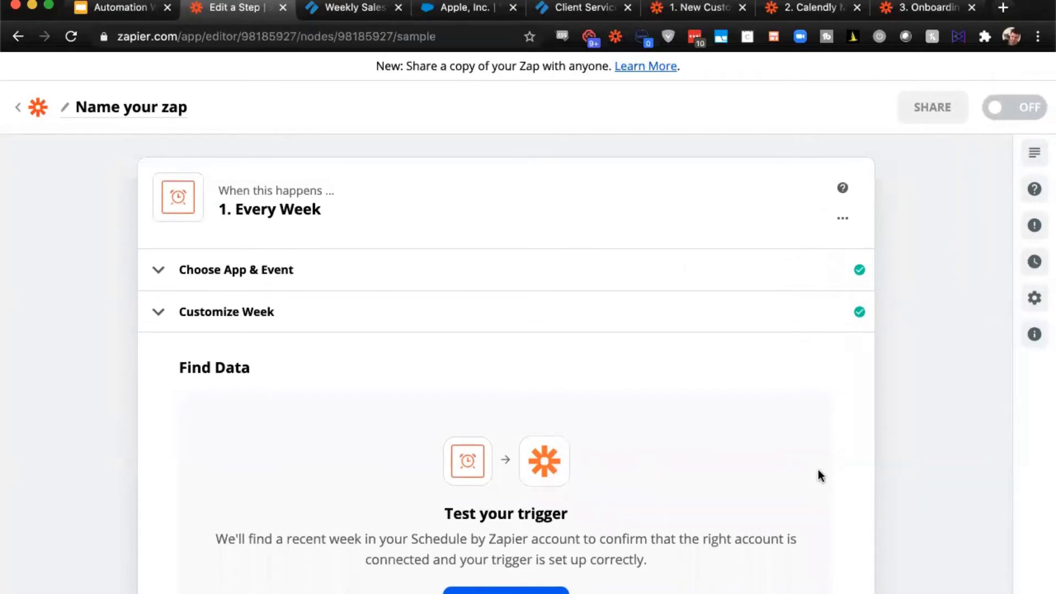
scroll(817, 470, "down", 2)
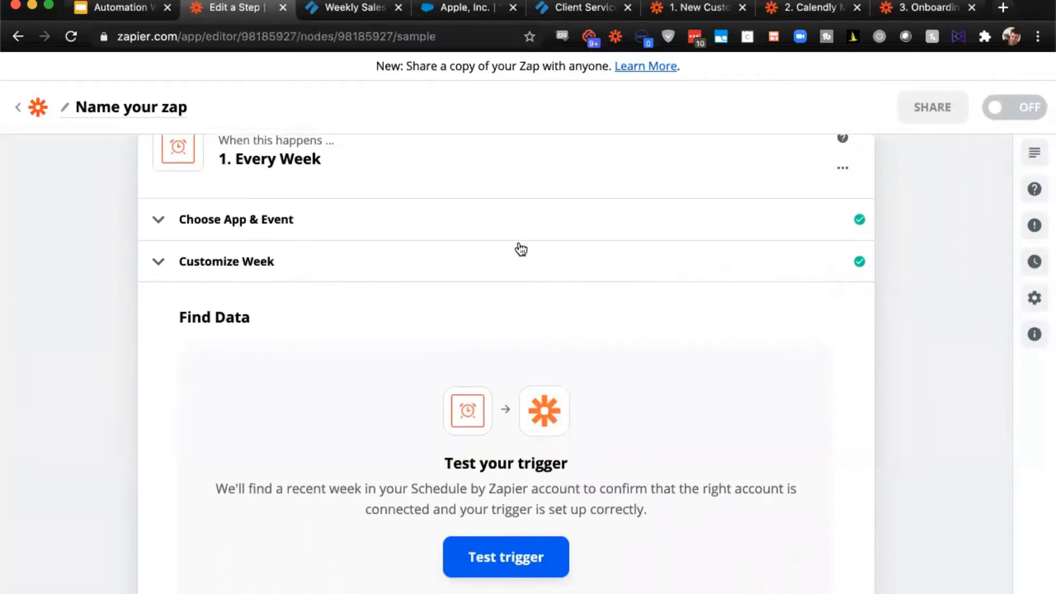
left_click(530, 556)
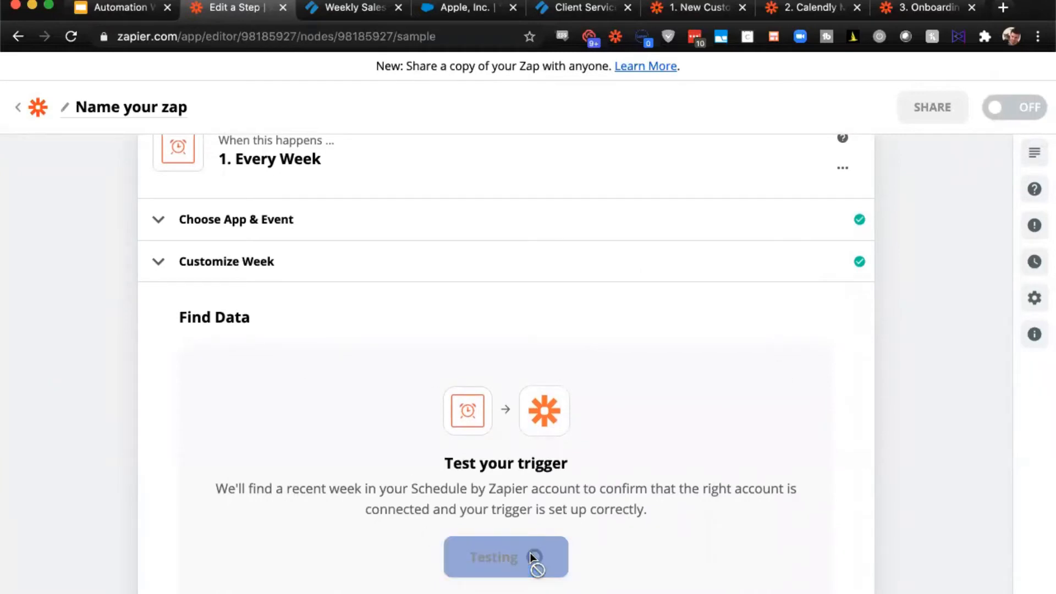
scroll(260, 384, "down", 2)
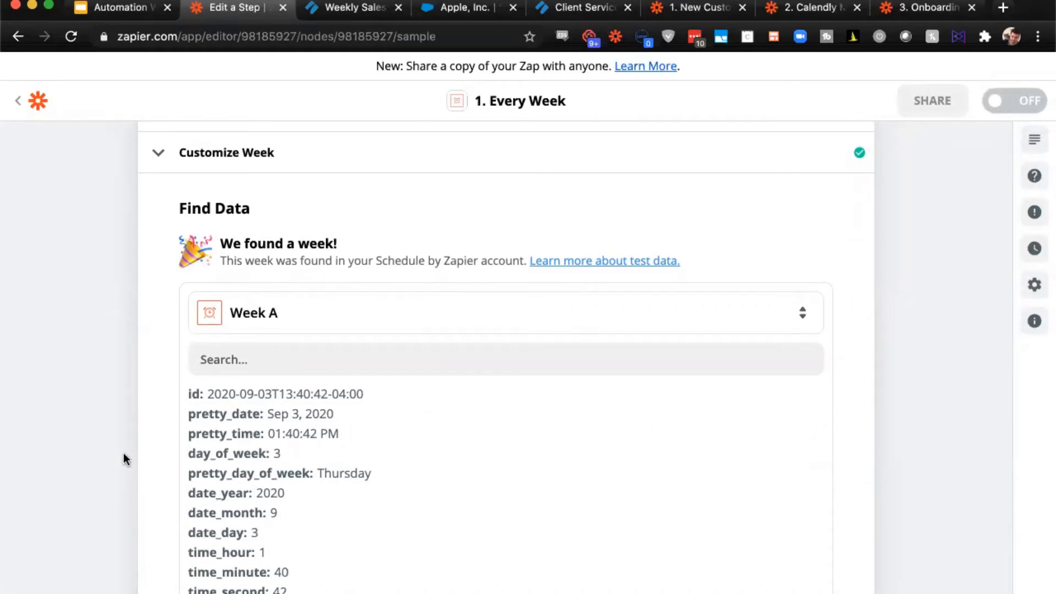
scroll(126, 459, "down", 3)
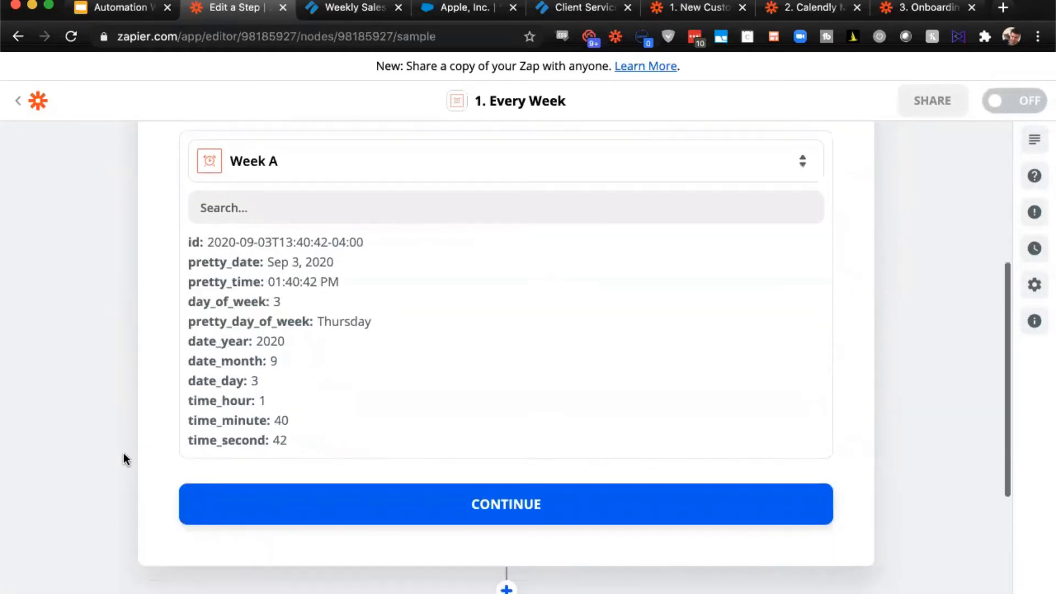
left_click(450, 519)
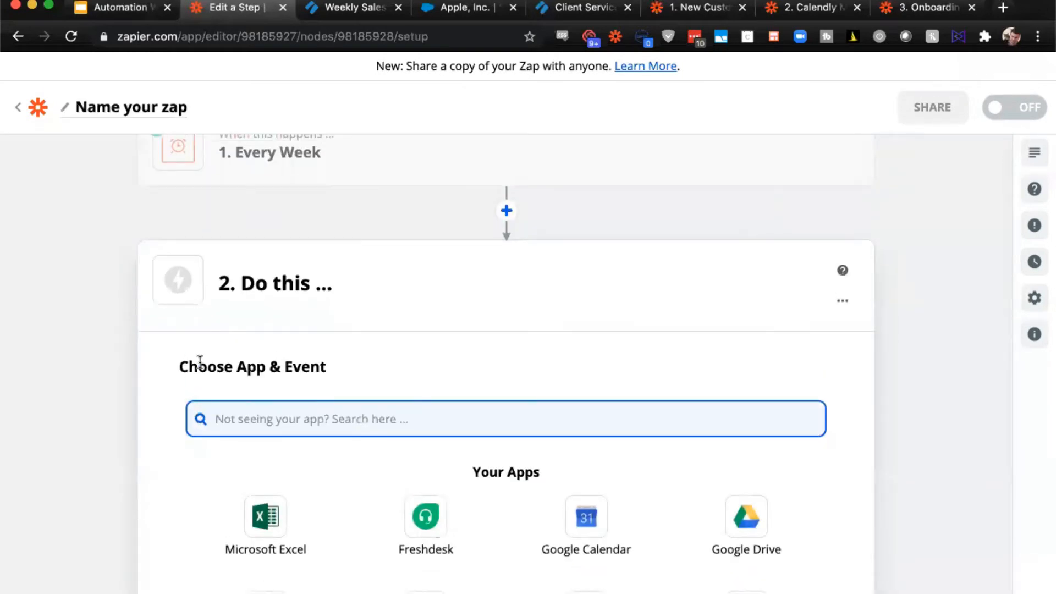
- Choose Process Street as the action app with the Create Checklist event and continue to account selection
scroll(242, 275, "up", 2)
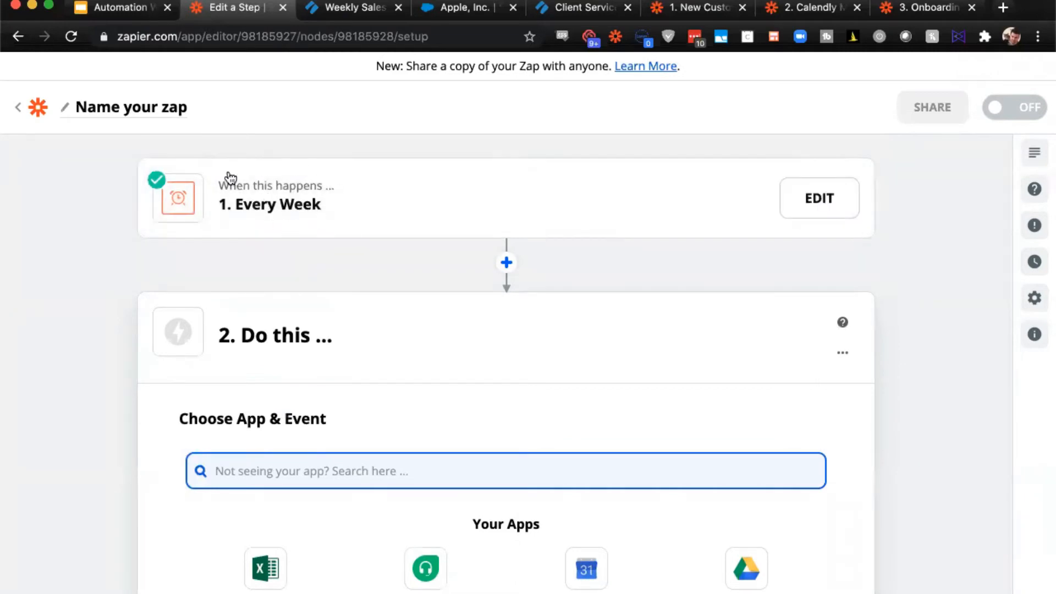
scroll(348, 246, "down", 4)
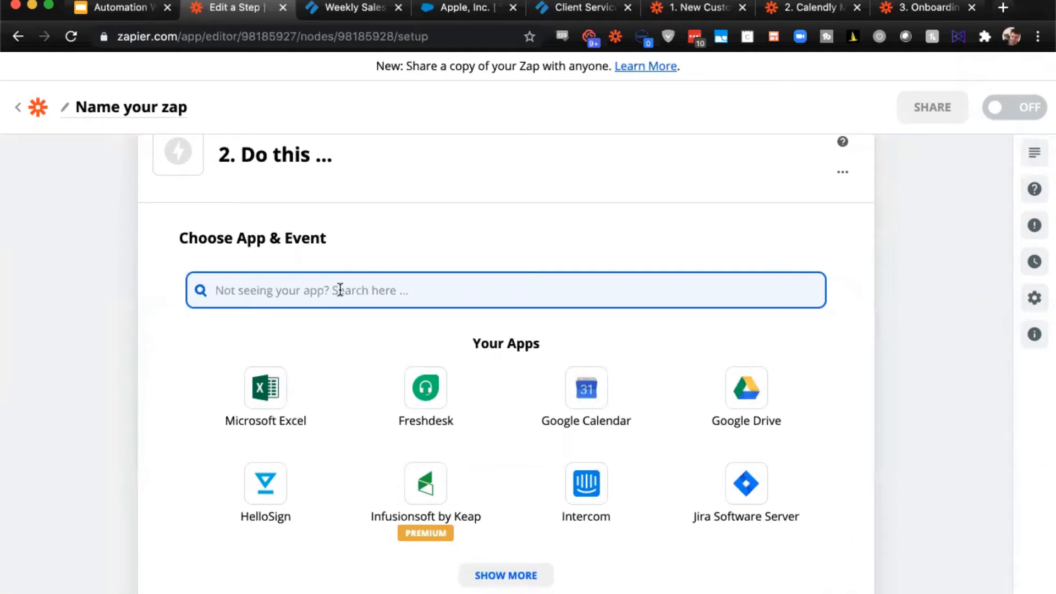
type("process")
left_click(277, 357)
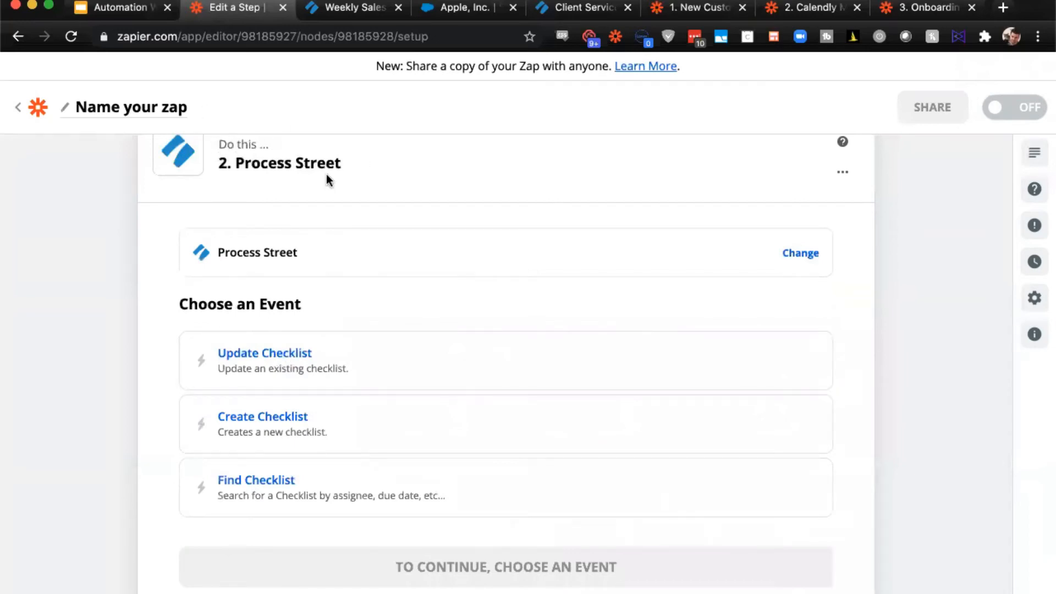
scroll(325, 174, "down", 1)
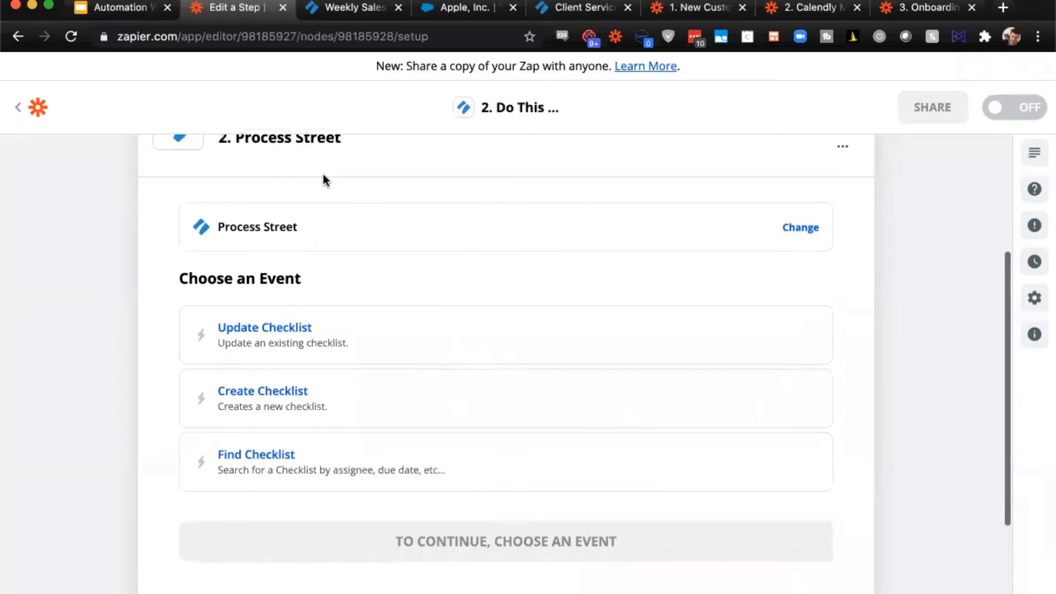
left_click(314, 405)
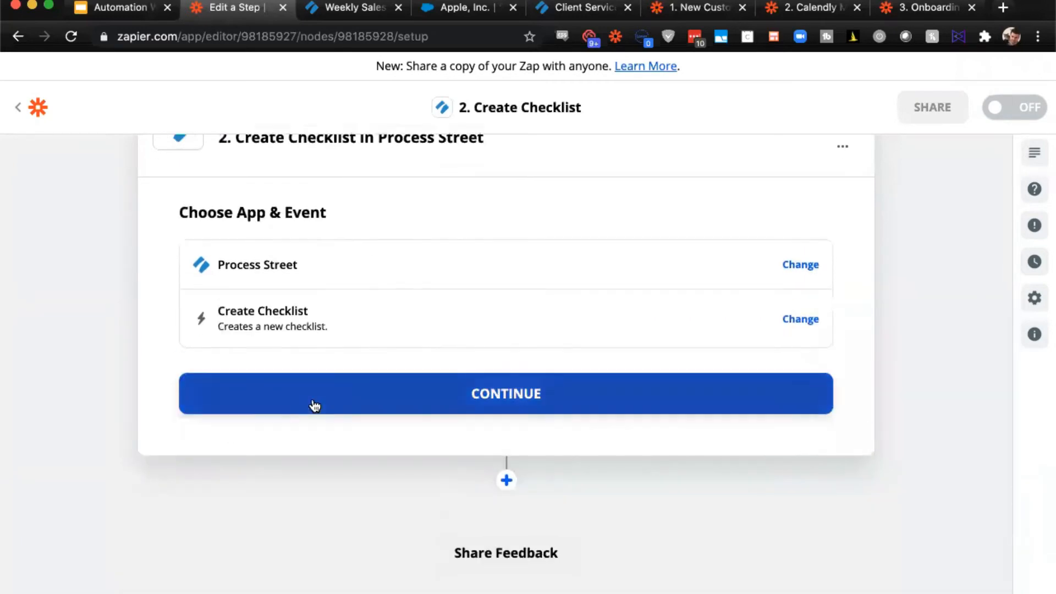
left_click(374, 388)
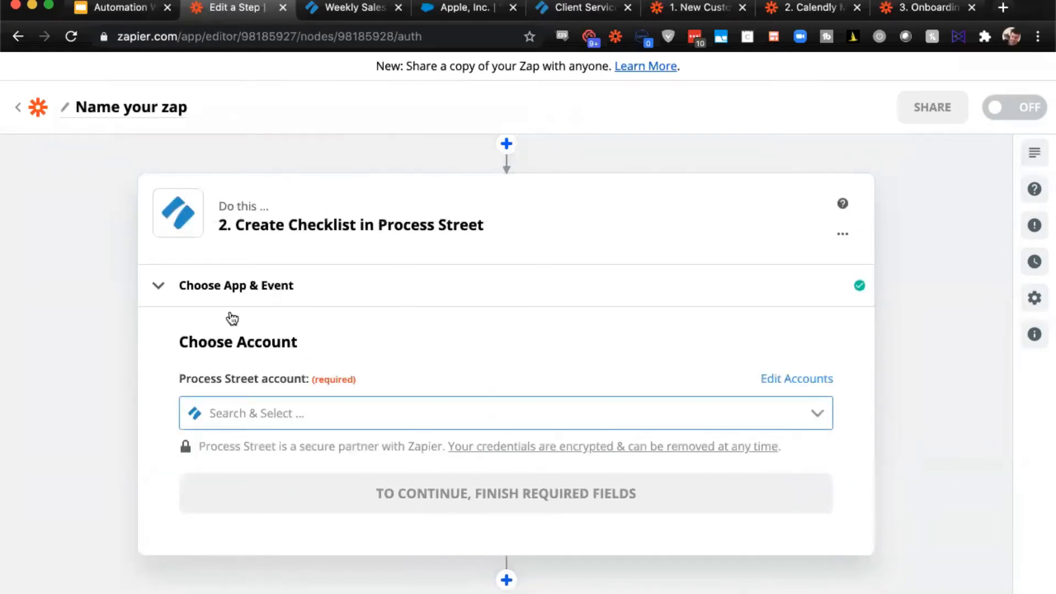
- Select the Process Street account "API Key #1 (Manhattan Management Co.) #2" that is used in 5 Zaps, and continue
scroll(462, 358, "down", 2)
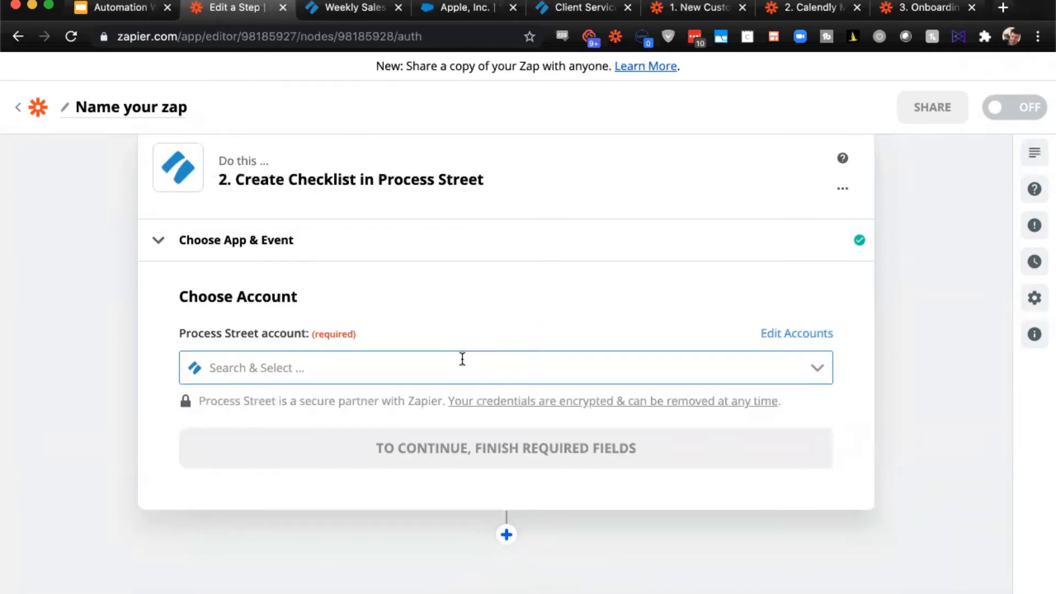
left_click(462, 359)
scroll(385, 451, "down", 10)
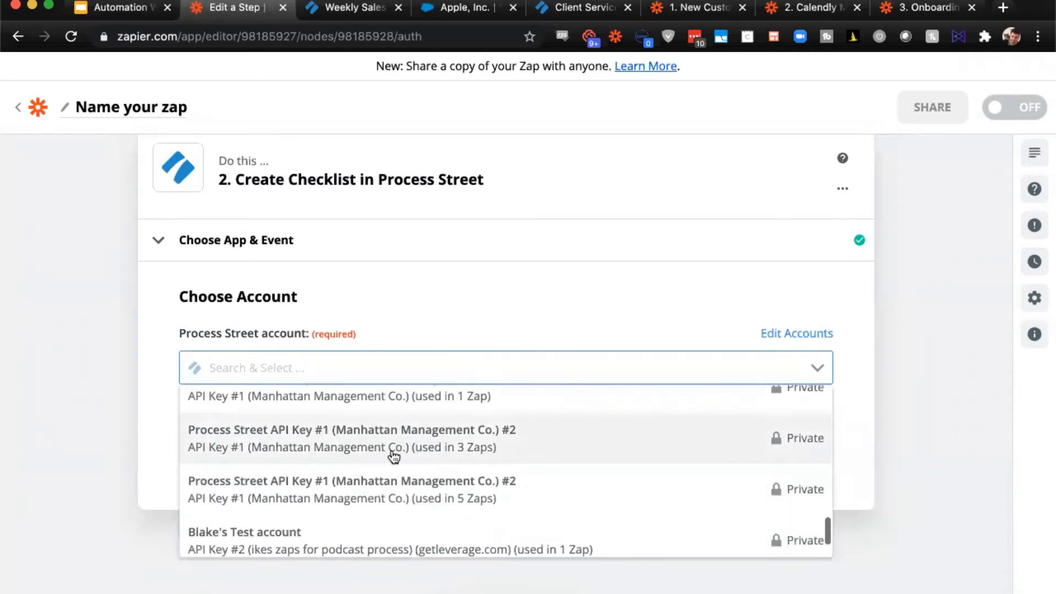
left_click(441, 478)
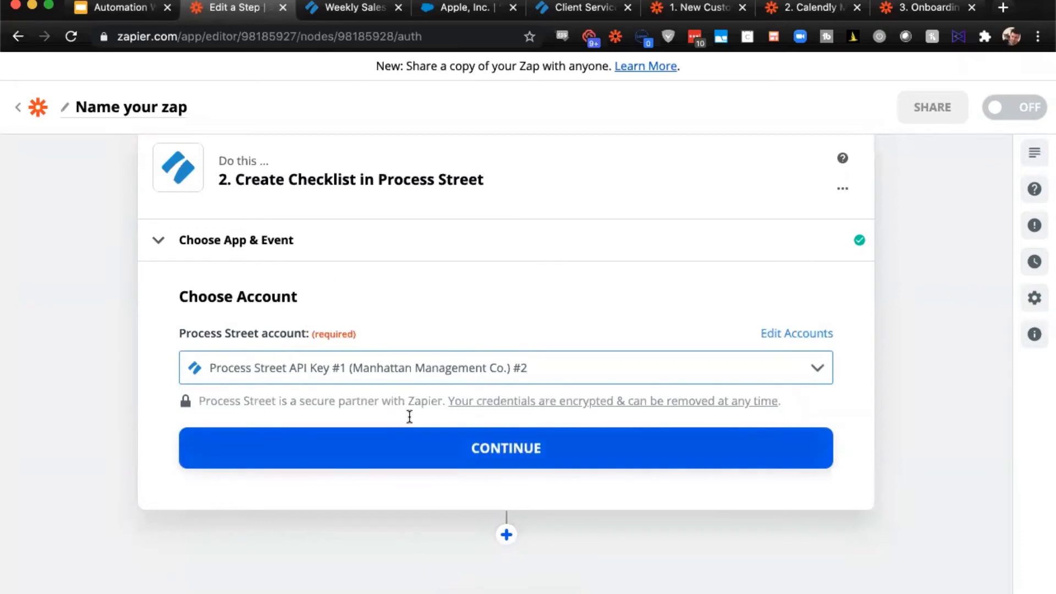
left_click(434, 356)
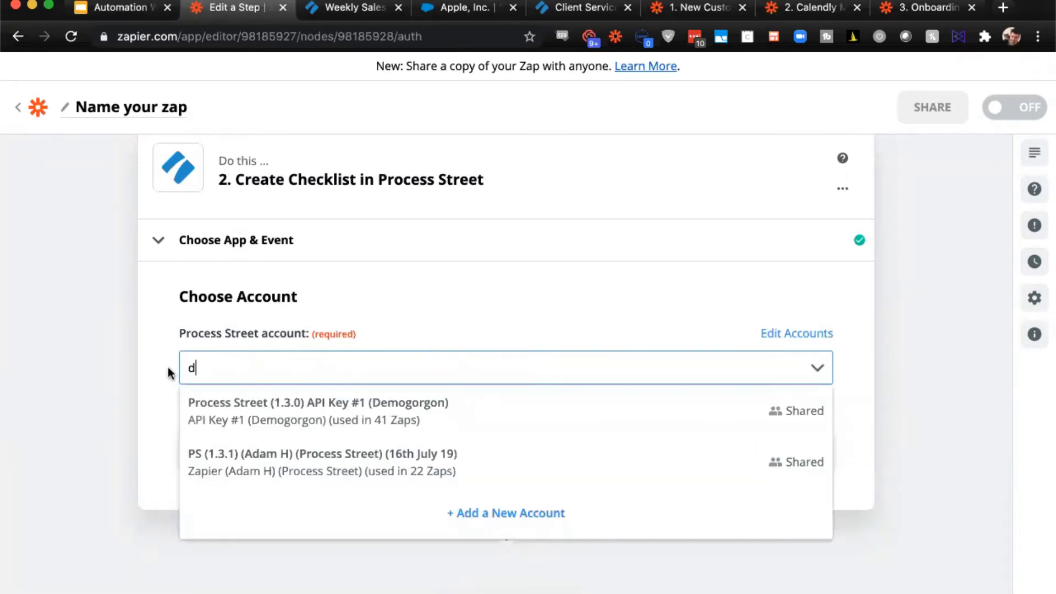
left_click(137, 376)
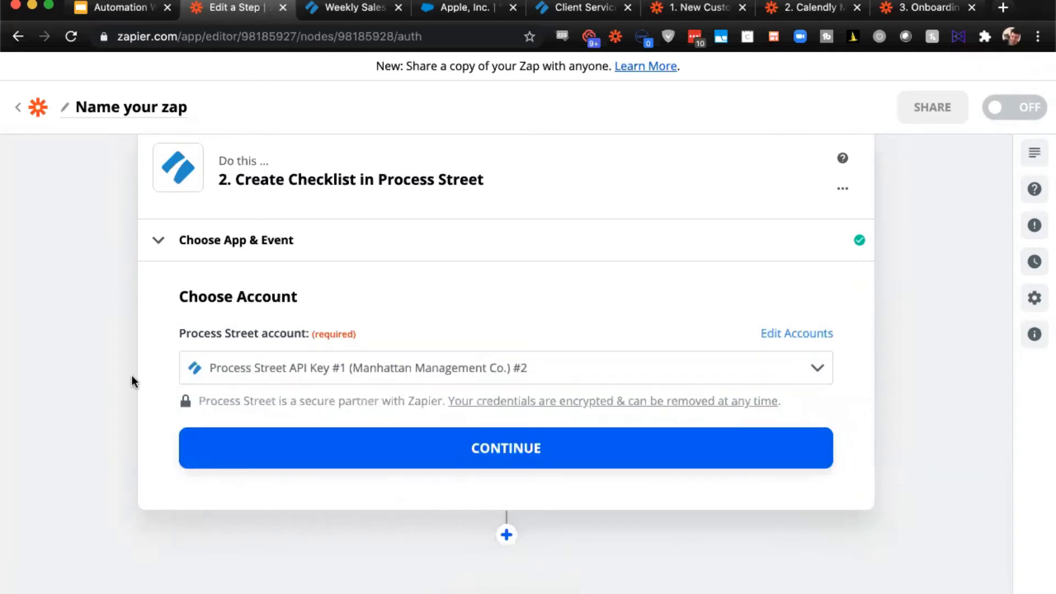
left_click(397, 445)
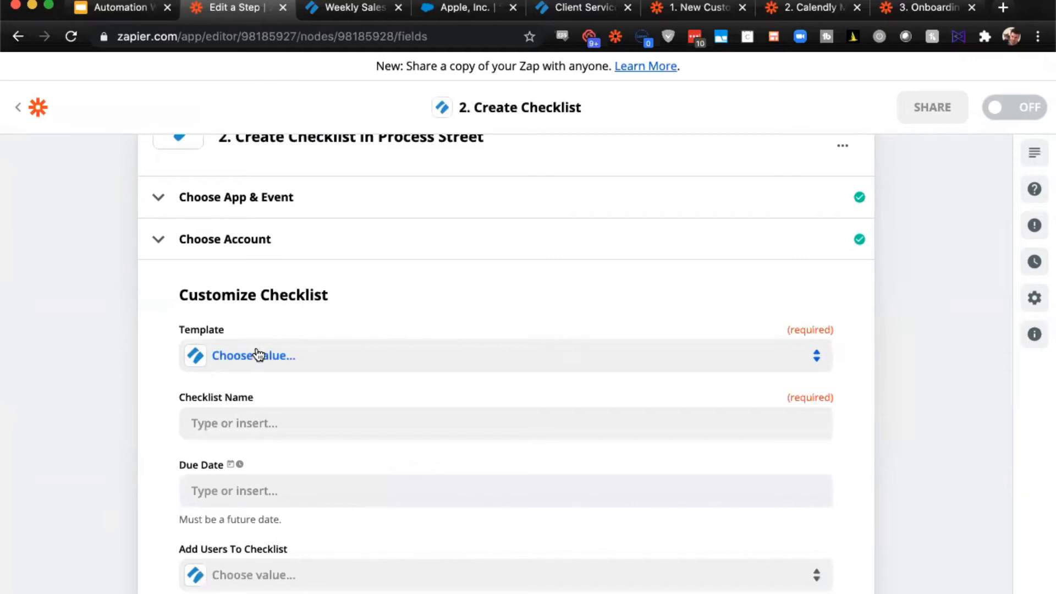
- Set the new checklist's template to Weekly Sales Prospecting Checklist
scroll(257, 354, "down", 5)
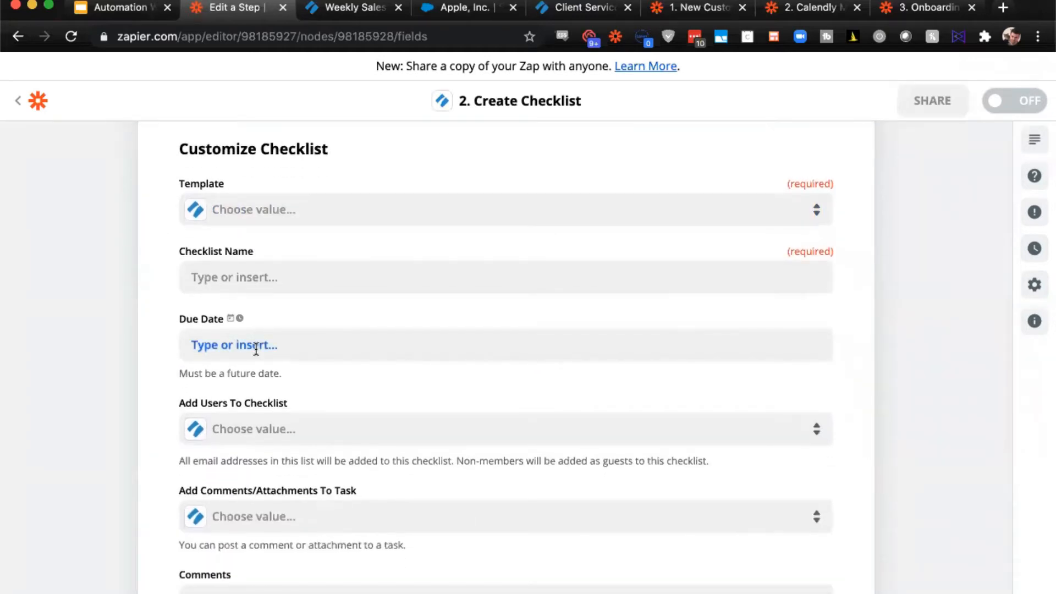
left_click(330, 207)
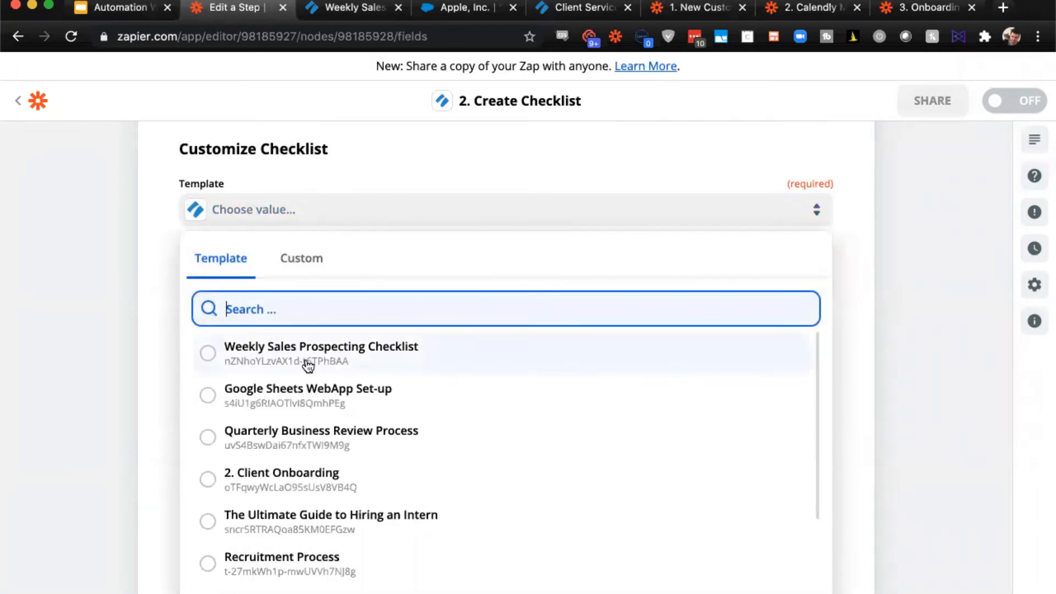
left_click(390, 354)
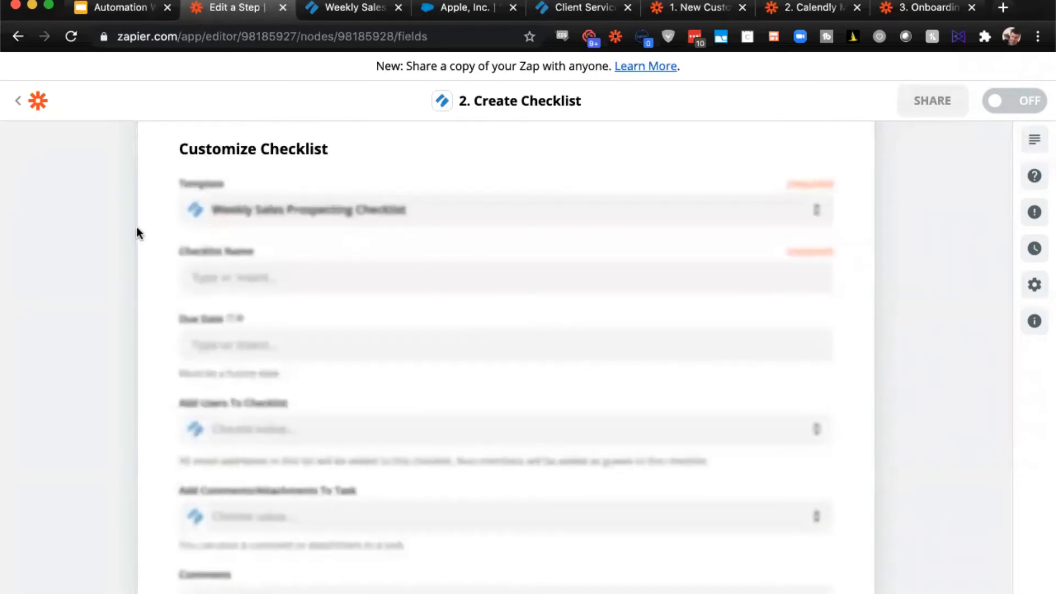
- Name the checklist "Prospecting Checklist Week of" followed by the Pretty Date value from the Every Week trigger
left_click(262, 284)
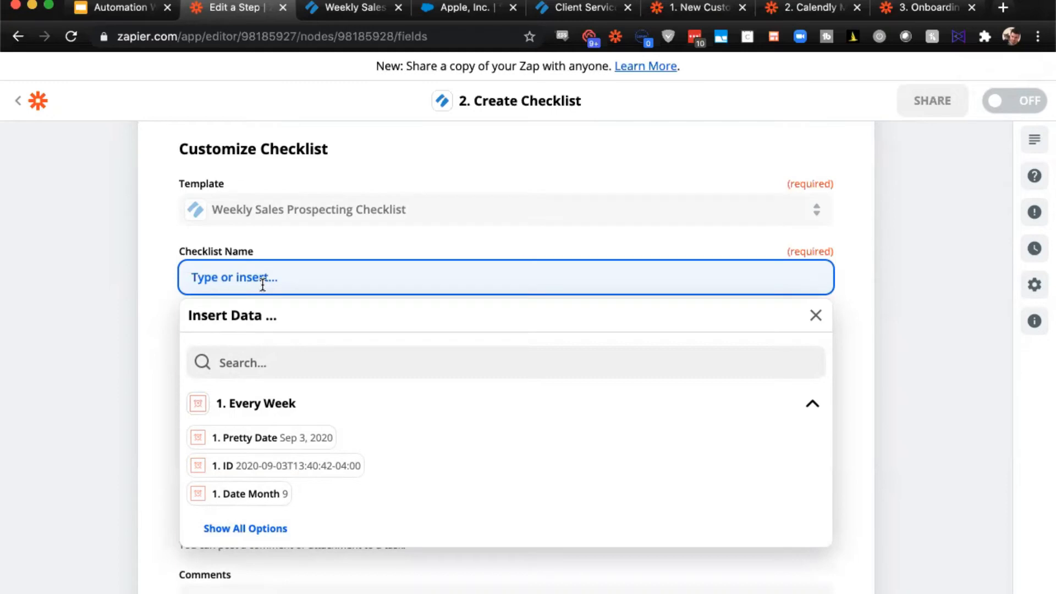
type("Prospecting Checkl")
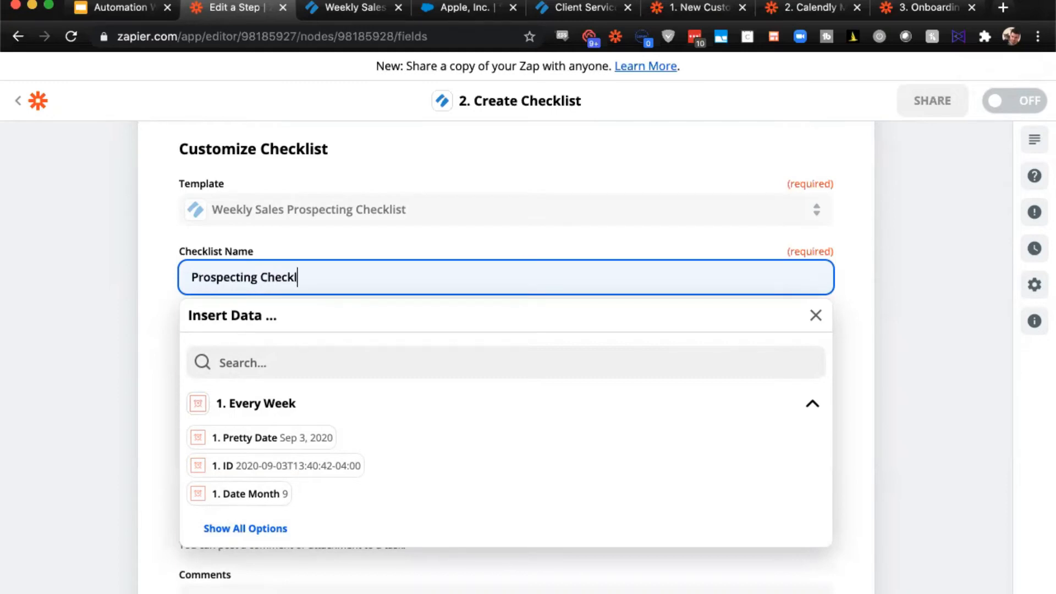
type("ist Week of")
left_click(274, 438)
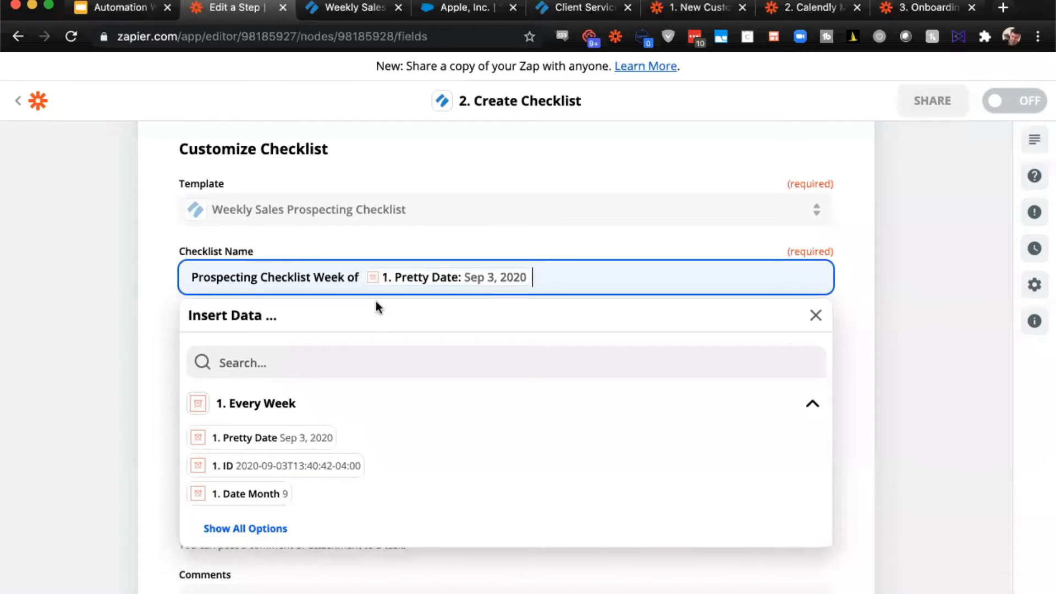
left_click(54, 367)
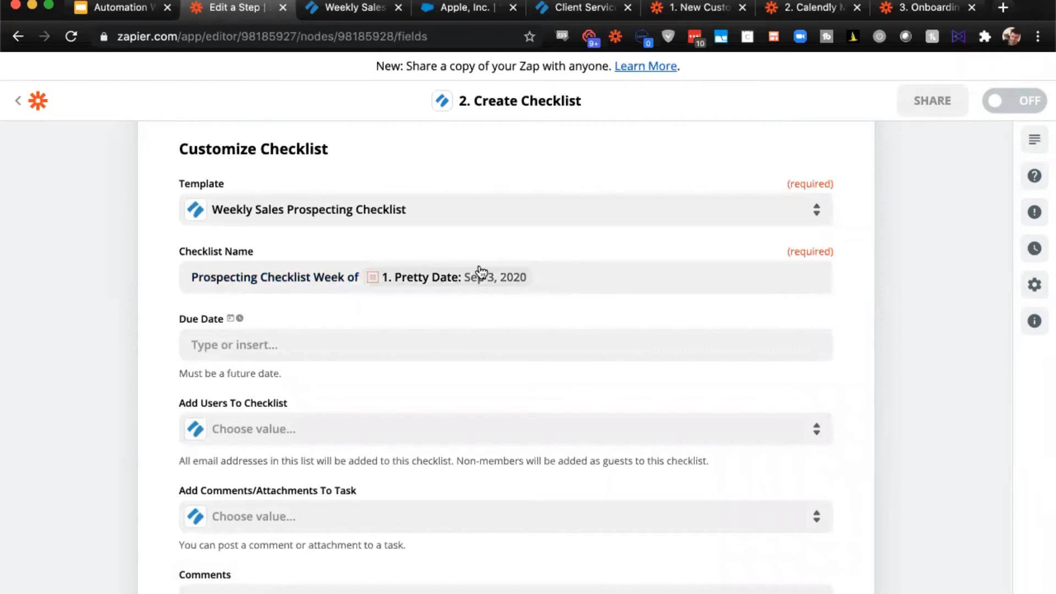
- Set the checklist's Due Date to the Every Week trigger's Pretty Date followed by the offset +4d
scroll(479, 271, "down", 2)
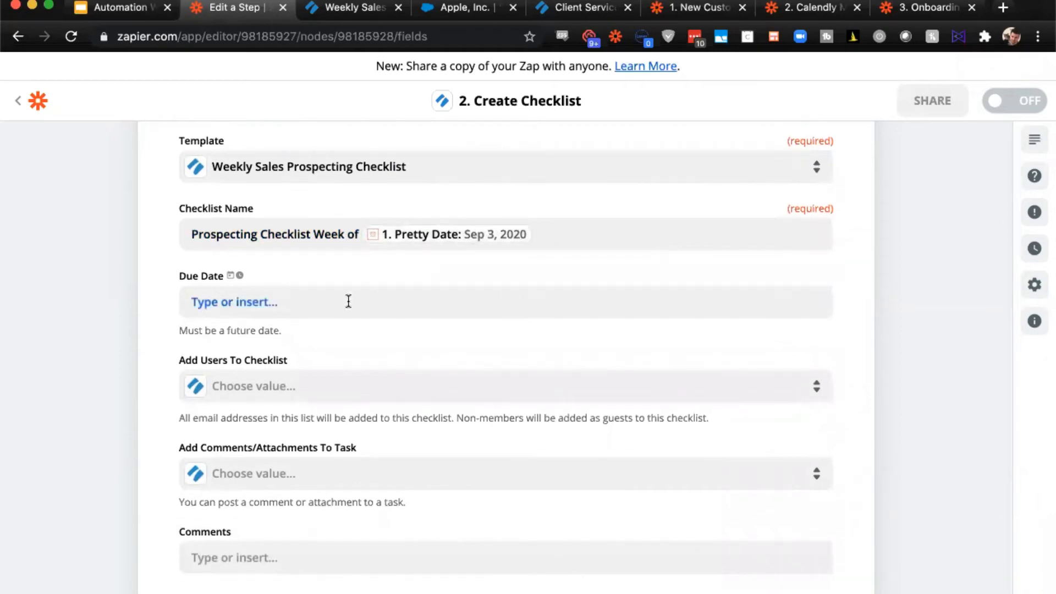
left_click(348, 300)
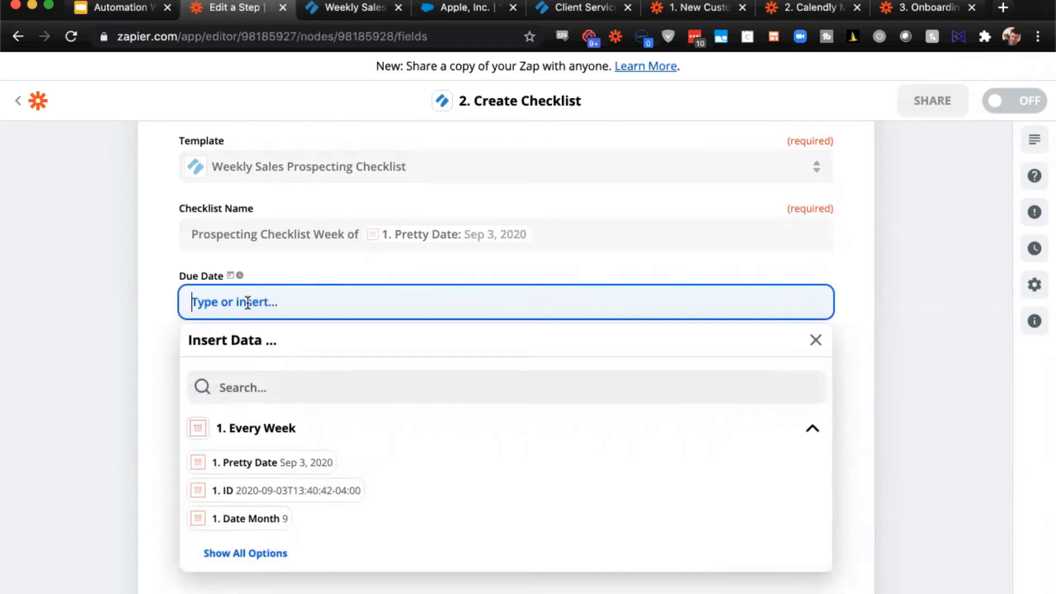
left_click(276, 462)
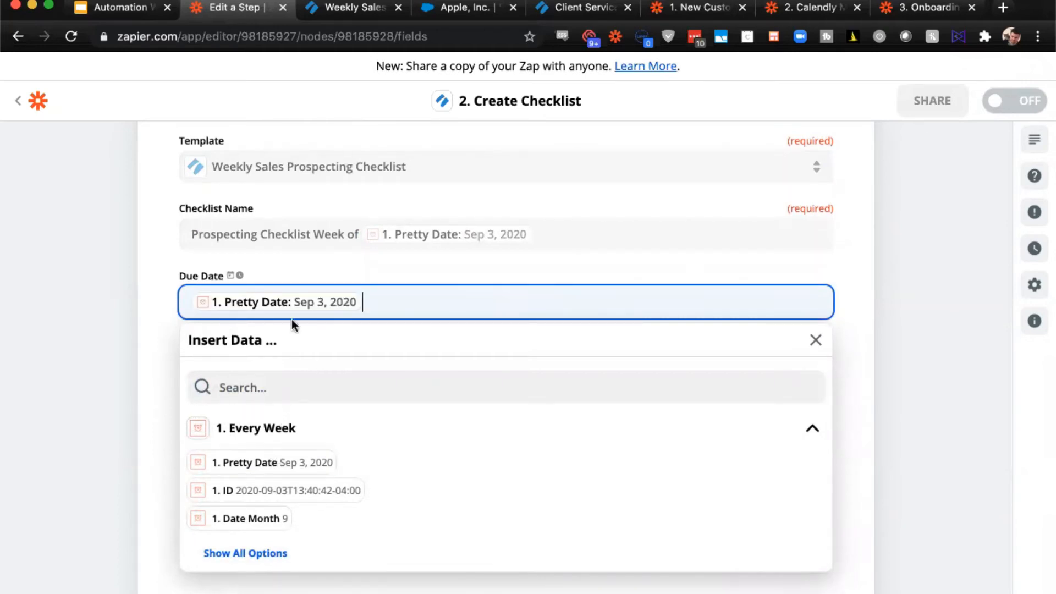
left_click(134, 333)
left_click(406, 302)
type("+4d")
left_click(97, 324)
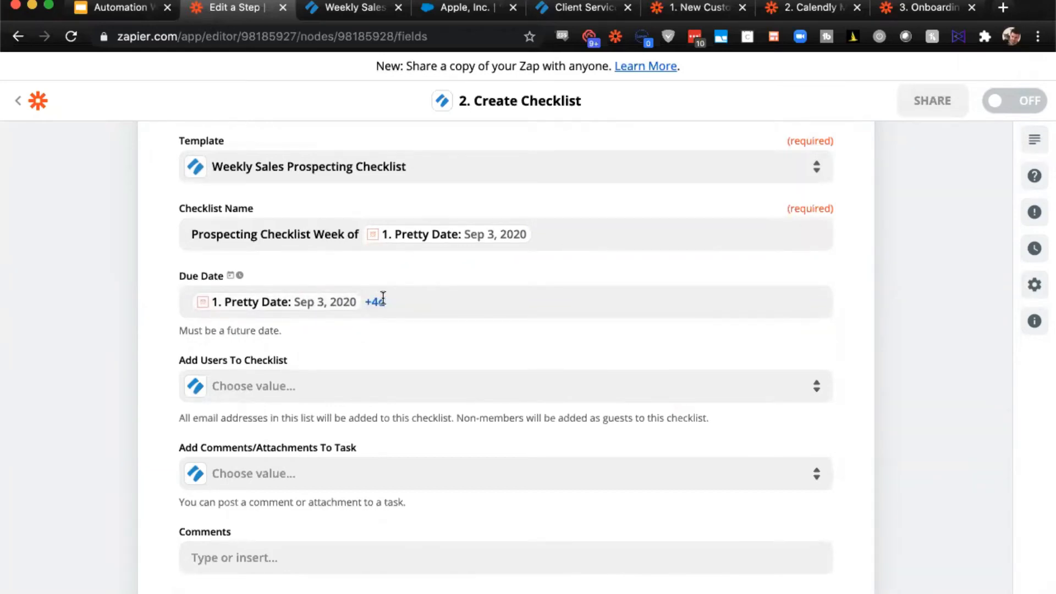
- Change the offset after Pretty Date in the Due Date to +5d
left_click(382, 300)
key("BackSpace")
type("5")
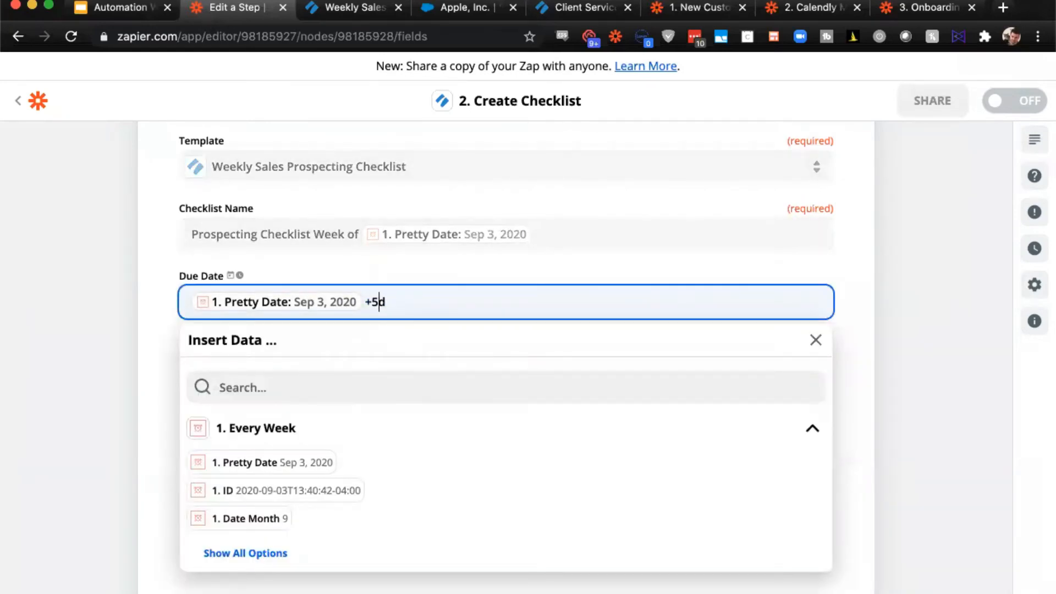
left_click(94, 328)
- Add the team member with the Gmail address to the checklist's users
scroll(496, 299, "down", 2)
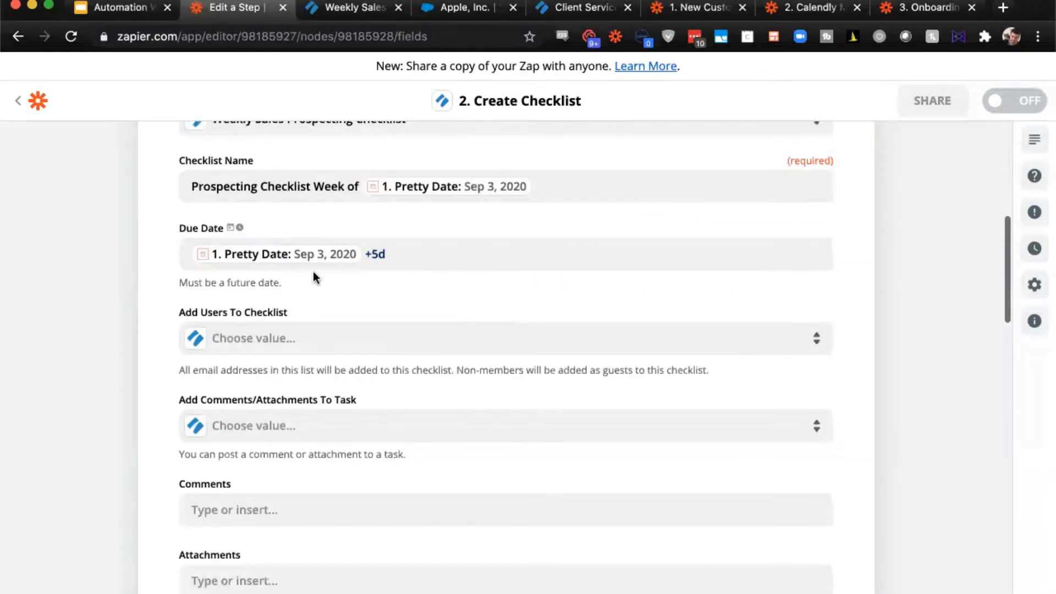
scroll(509, 248, "down", 2)
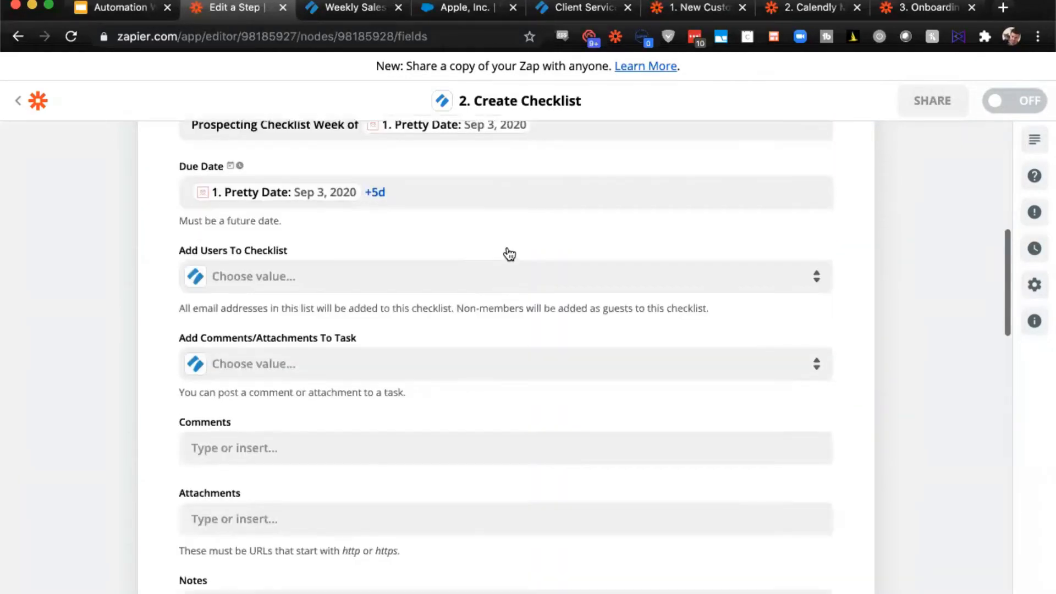
left_click(420, 290)
scroll(344, 431, "down", 5)
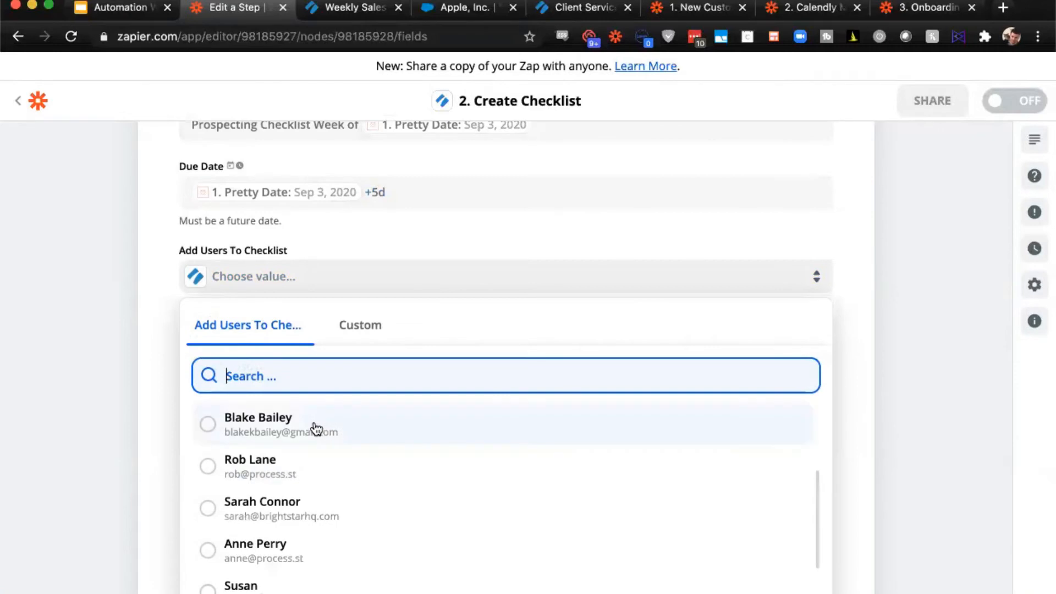
scroll(314, 426, "down", 3)
scroll(316, 429, "down", 1)
left_click(278, 444)
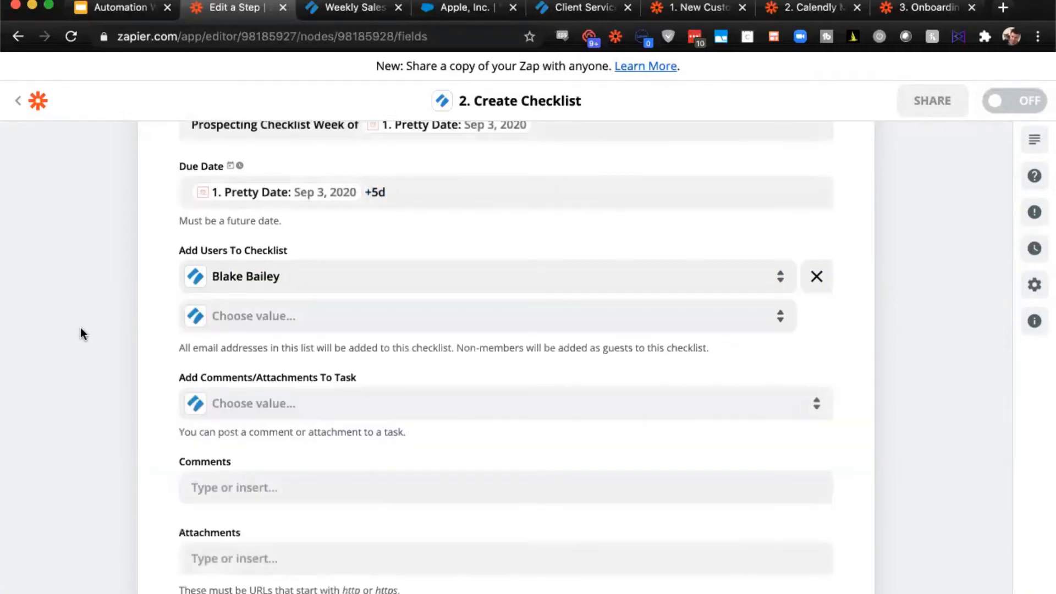
- Review the remaining optional checklist fields through the weekly sales prospects approver, leave them empty, and continue to the action test
scroll(357, 269, "down", 10)
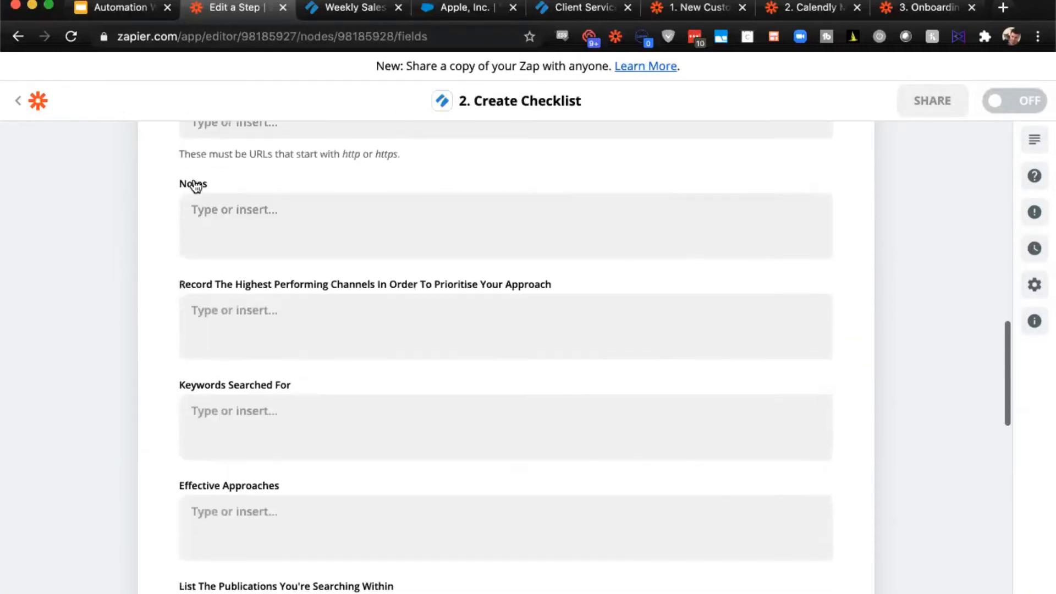
scroll(195, 186, "down", 2)
left_click(263, 204)
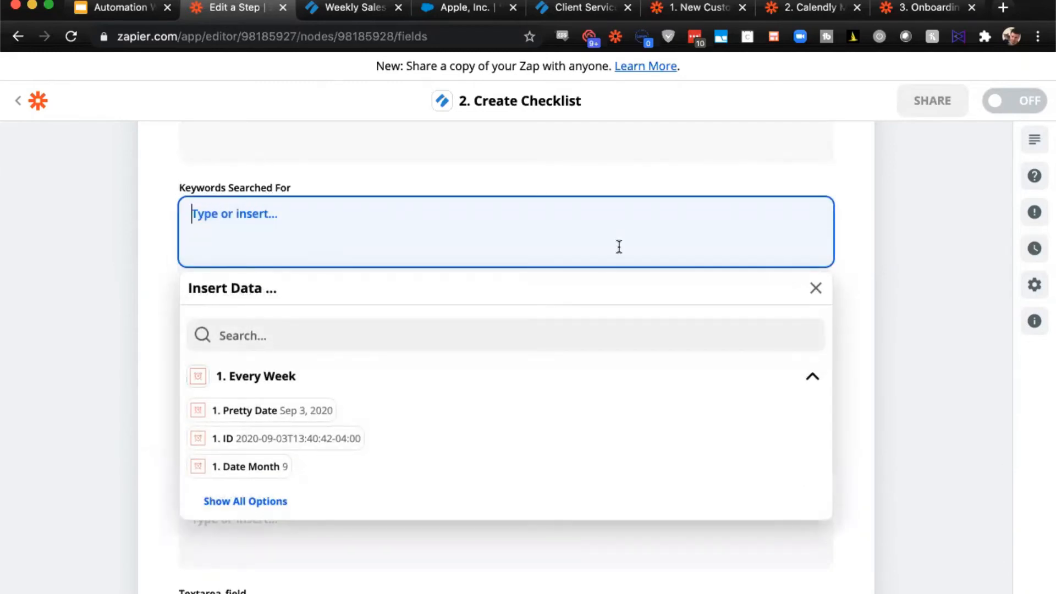
scroll(618, 246, "down", 1)
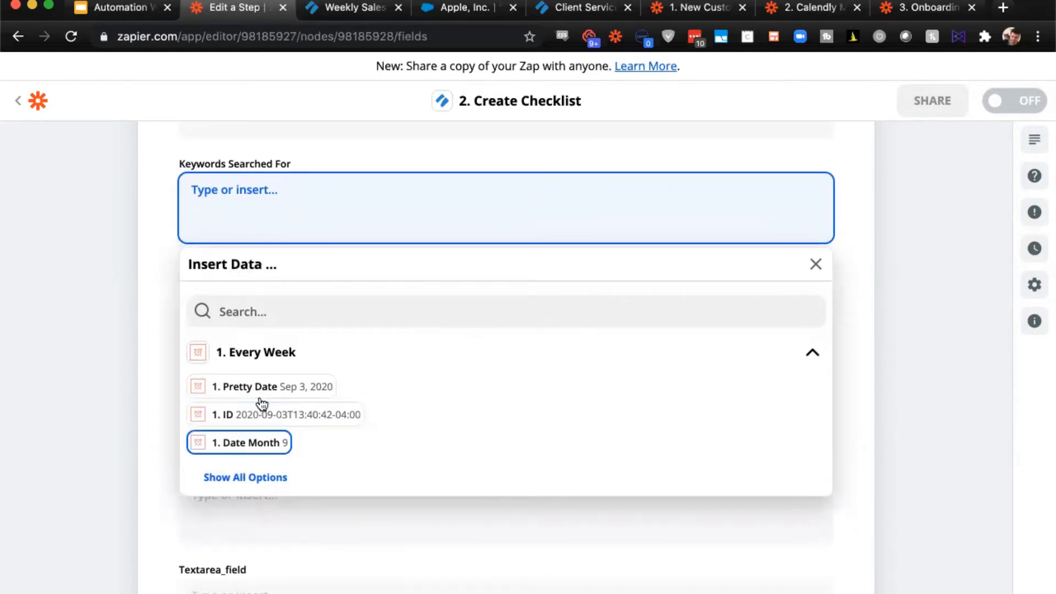
left_click(61, 354)
scroll(309, 254, "down", 10)
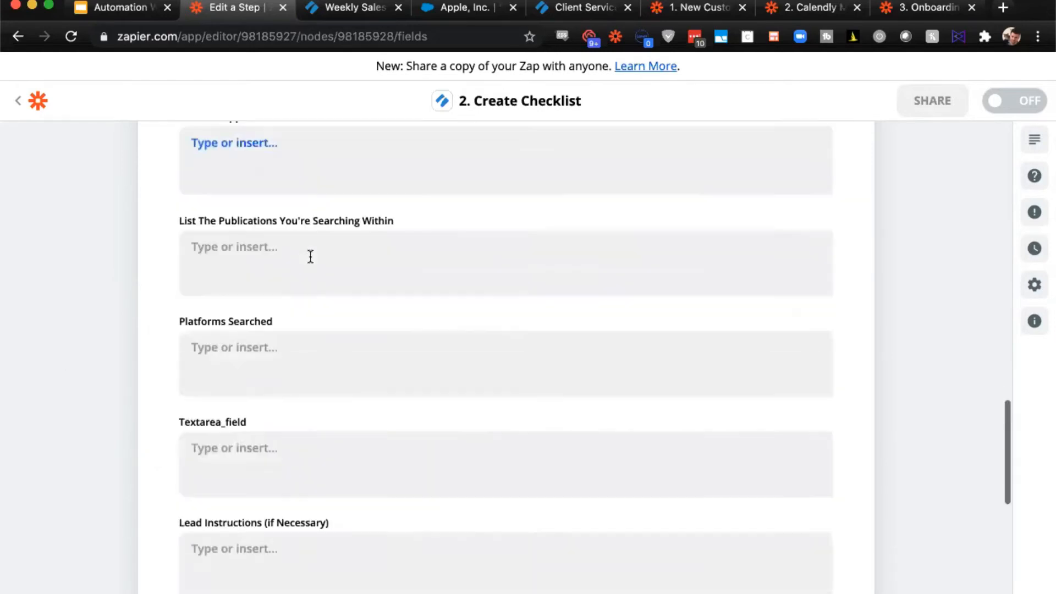
scroll(311, 256, "down", 1)
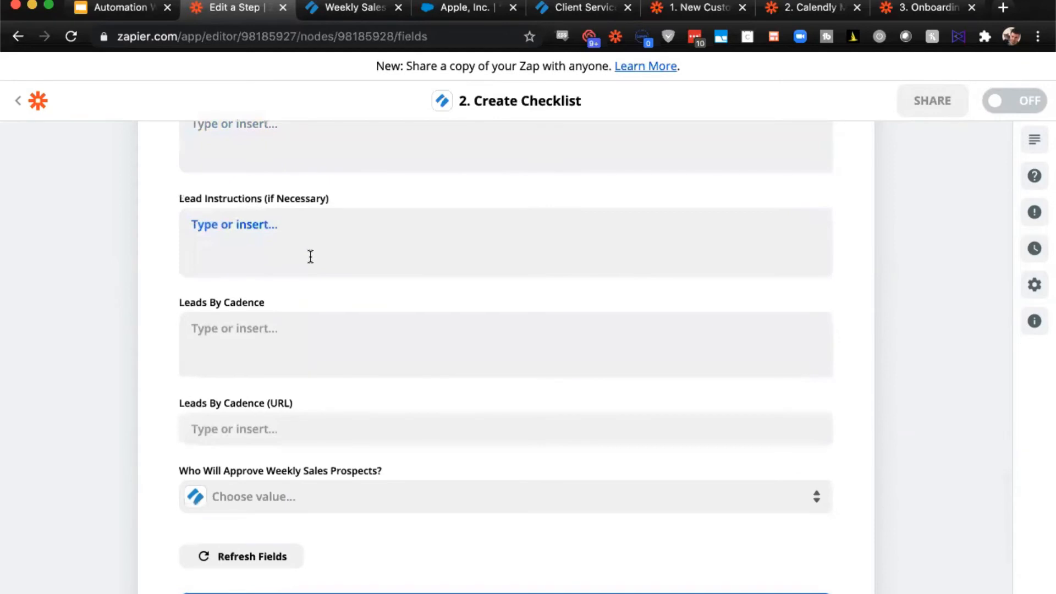
scroll(311, 256, "up", 1)
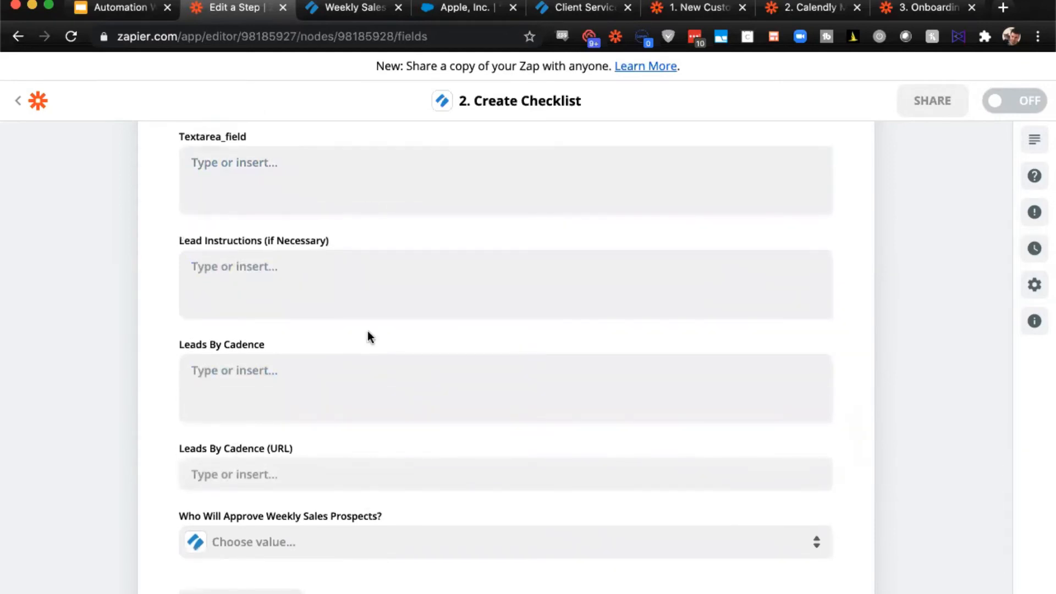
scroll(367, 331, "down", 5)
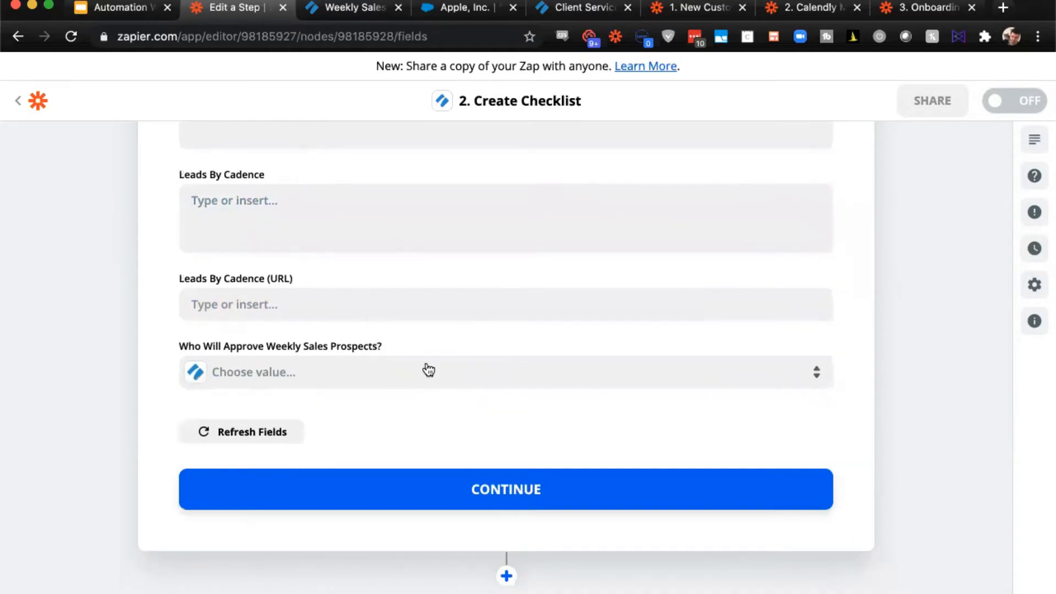
left_click(480, 509)
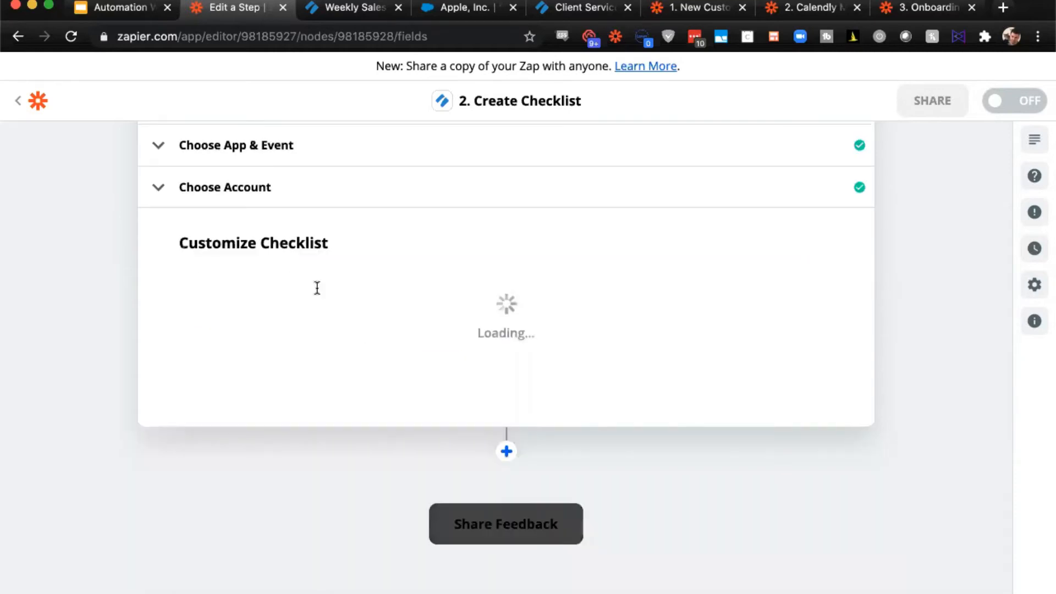
- Review the data for the Create Checklist test and run the test, staying on the step to review its result
scroll(316, 287, "up", 10)
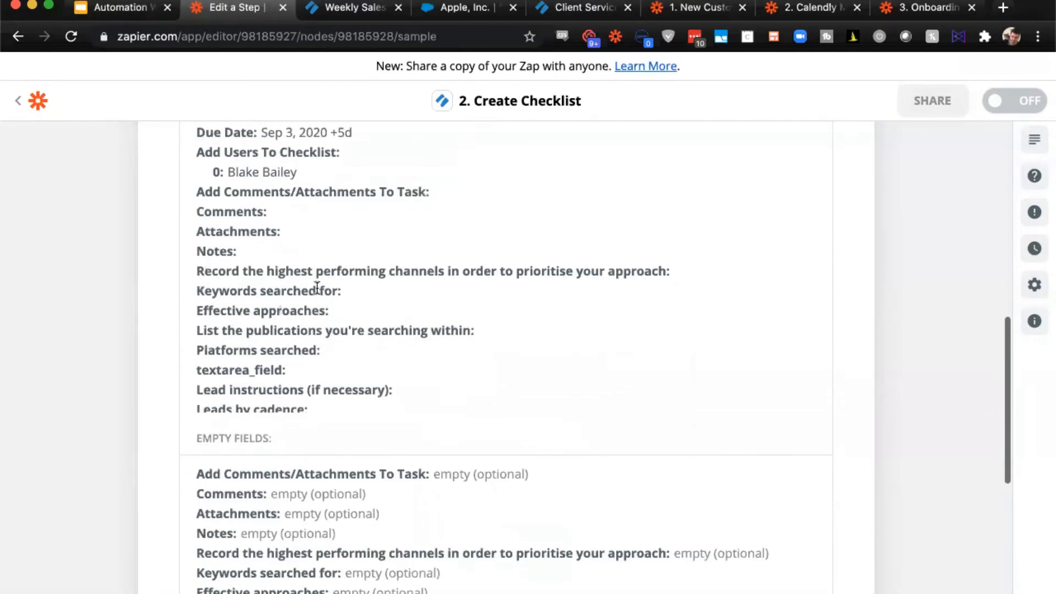
scroll(304, 417, "down", 4)
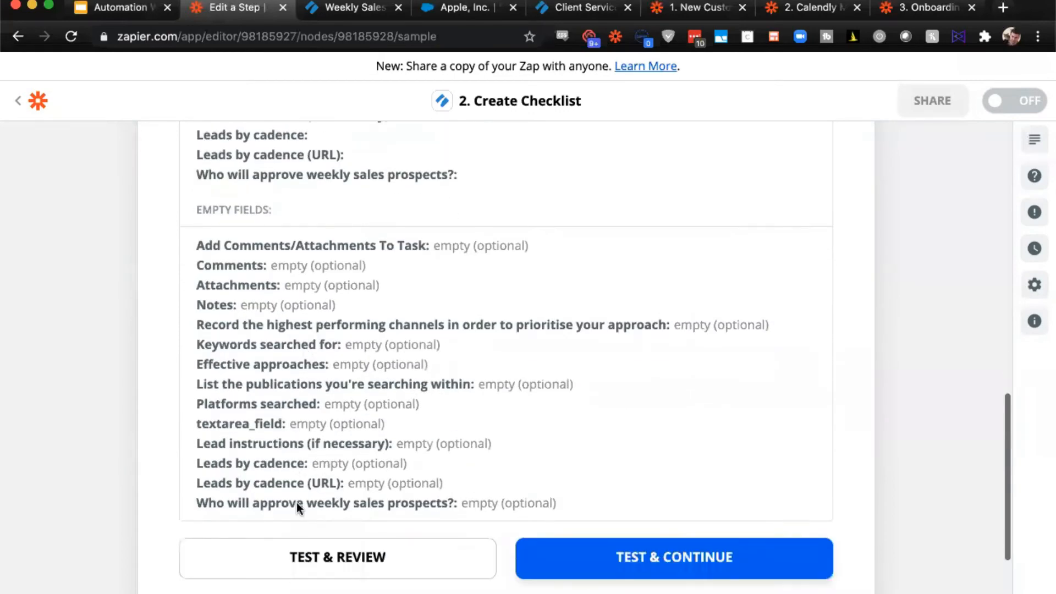
left_click(299, 556)
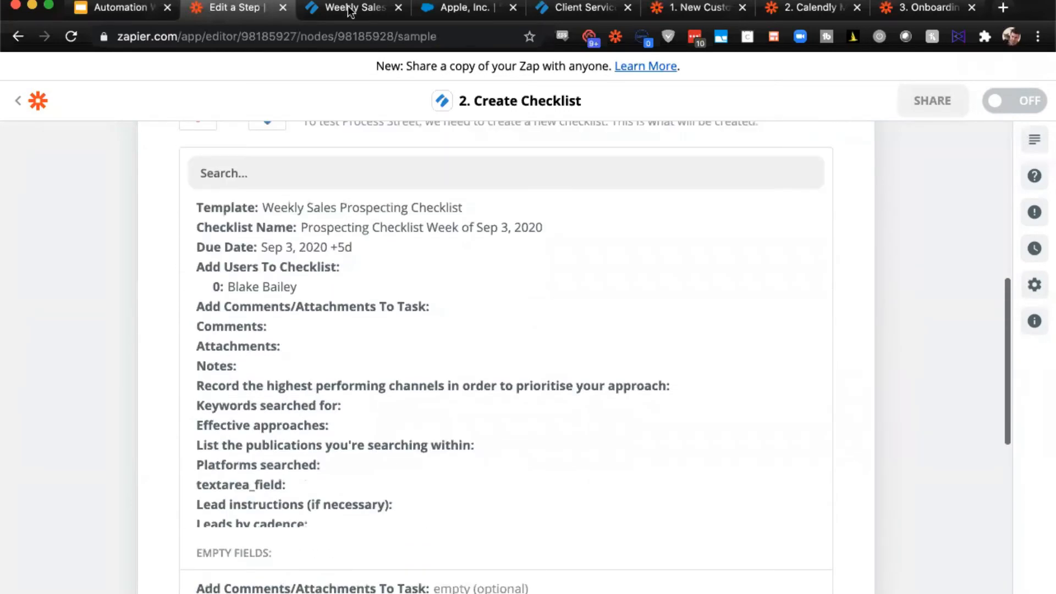
- Switch to Process Street, refresh the Weekly Sales Prospecting Checklist overview, and open the newly created checklist to examine its tasks, assignee and due date
left_click(347, 8)
left_click(77, 38)
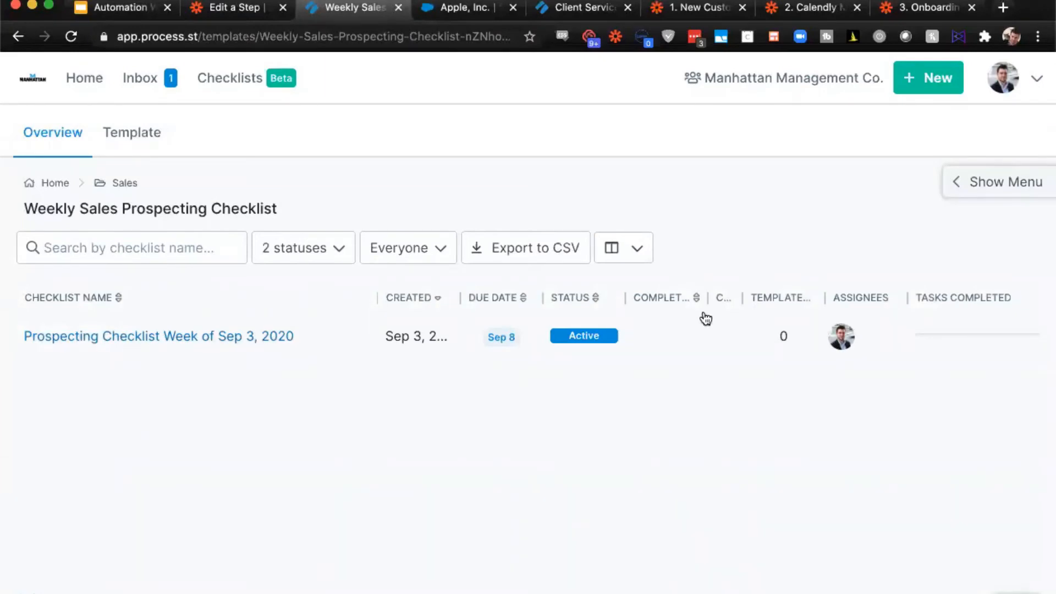
left_click(130, 342)
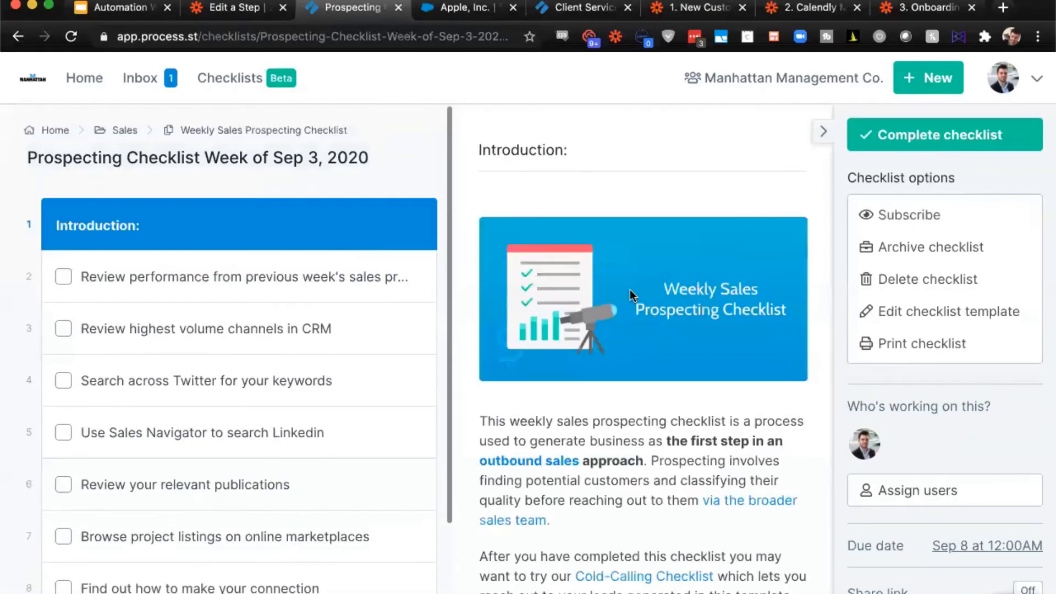
scroll(631, 296, "down", 5)
scroll(631, 296, "up", 5)
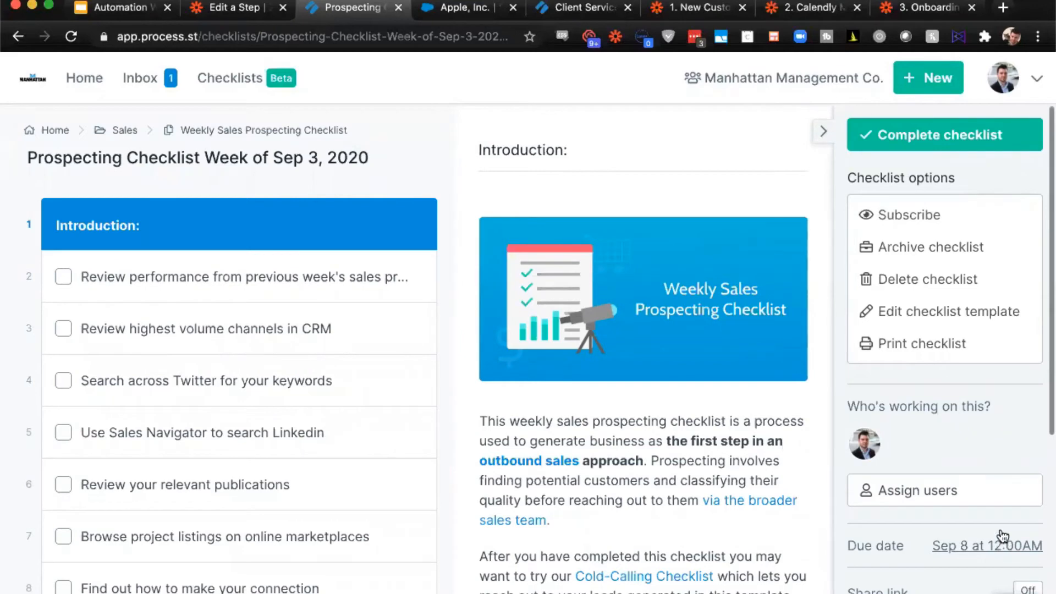
- Return to the Zapier editor and review the Create Checklist test result and the Zap's completed steps
left_click(230, 12)
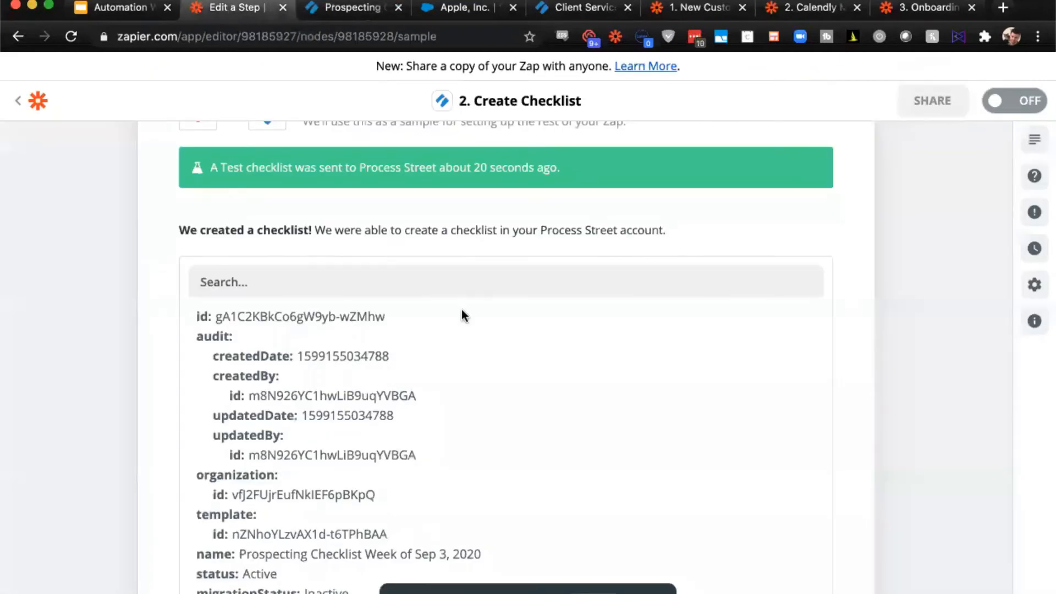
scroll(460, 309, "down", 2)
scroll(888, 292, "down", 5)
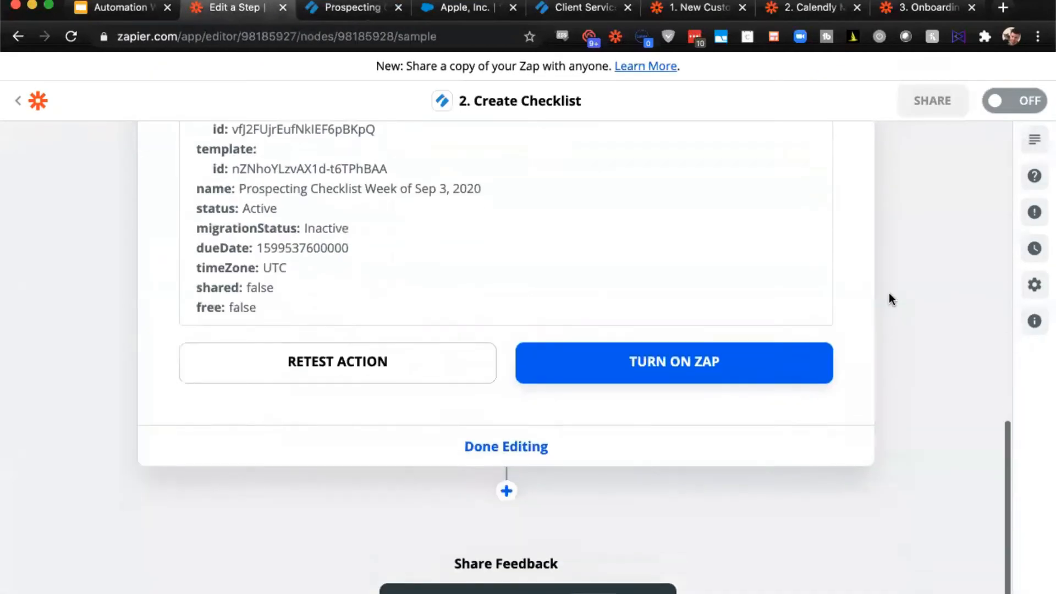
scroll(889, 292, "up", 15)
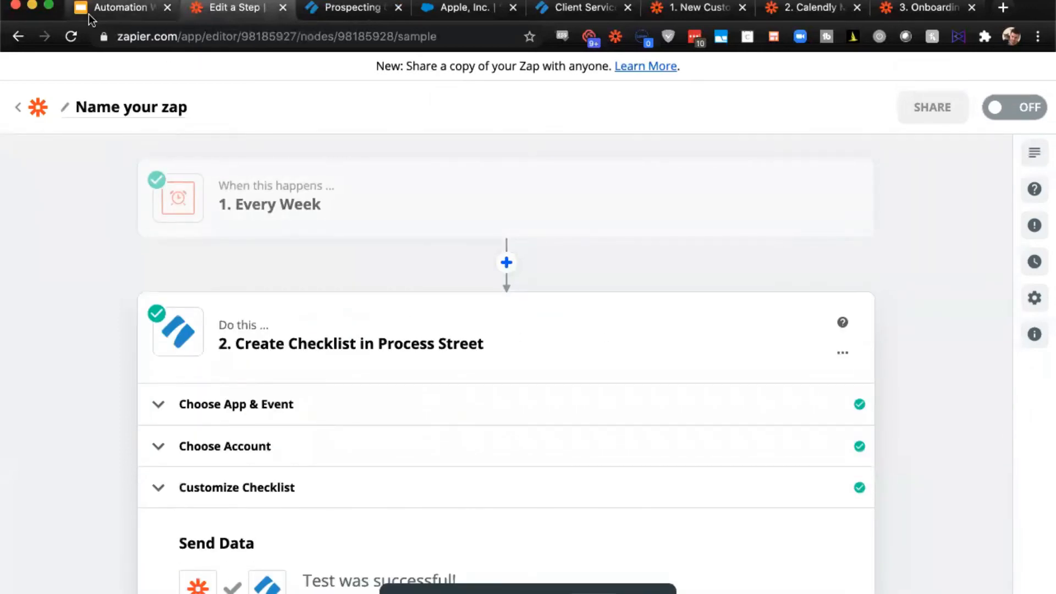
- Switch to the Google Slides presentation and advance to the Full Cycle Automations slide on New Client Onboarding
left_click(90, 11)
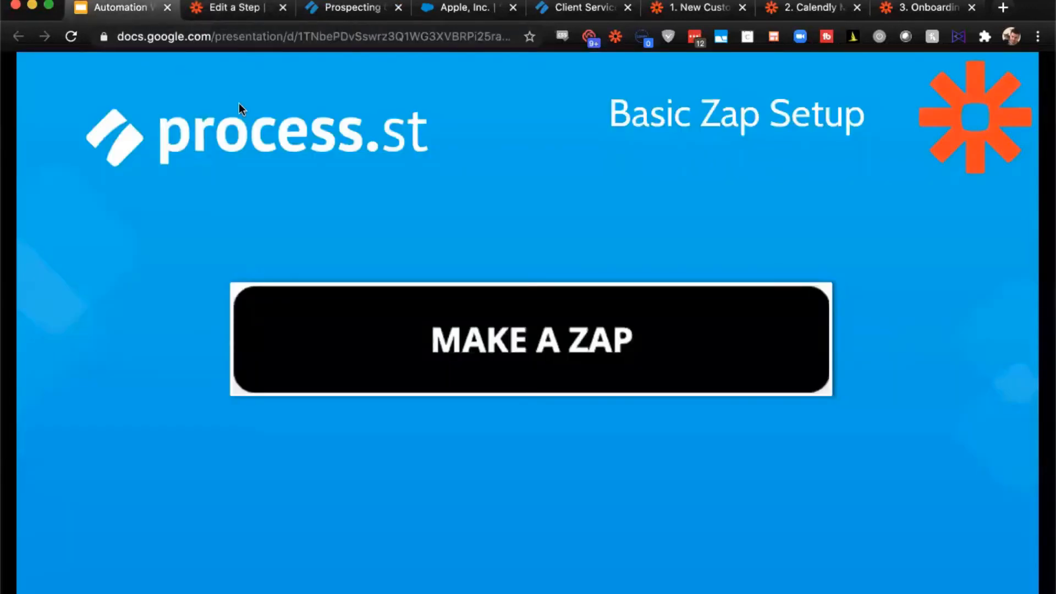
key("Right")
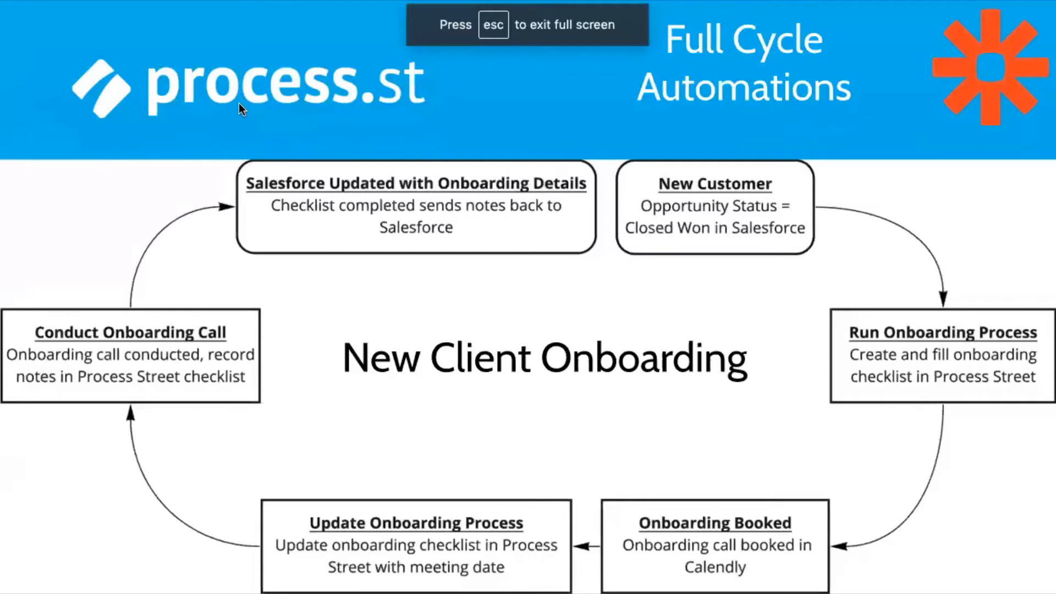
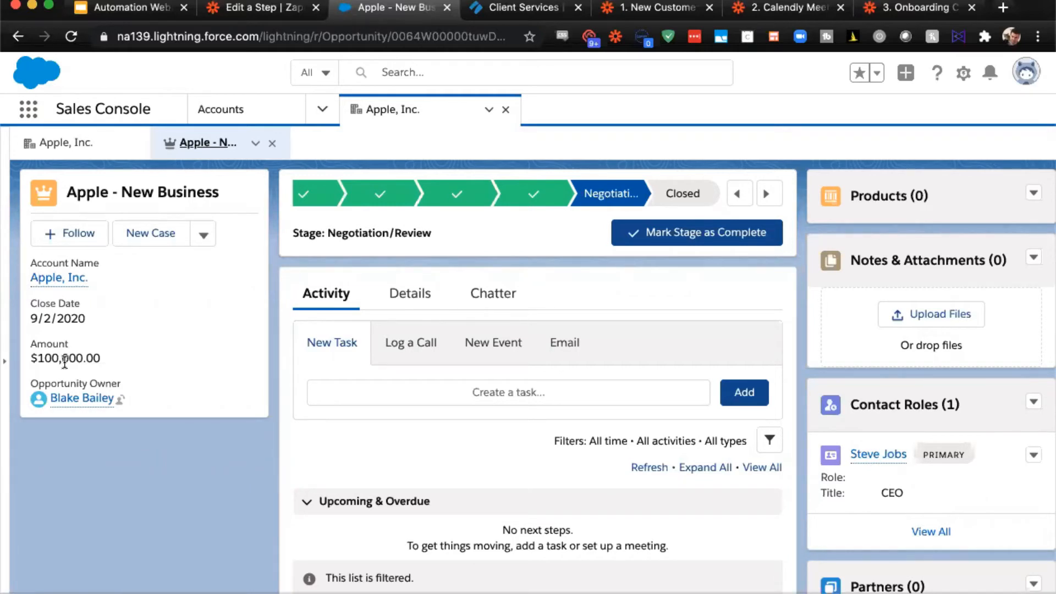
- Mark the Apple - New Business opportunity's Negotiation/Review stage as complete and save it as Closed Won
left_click(693, 240)
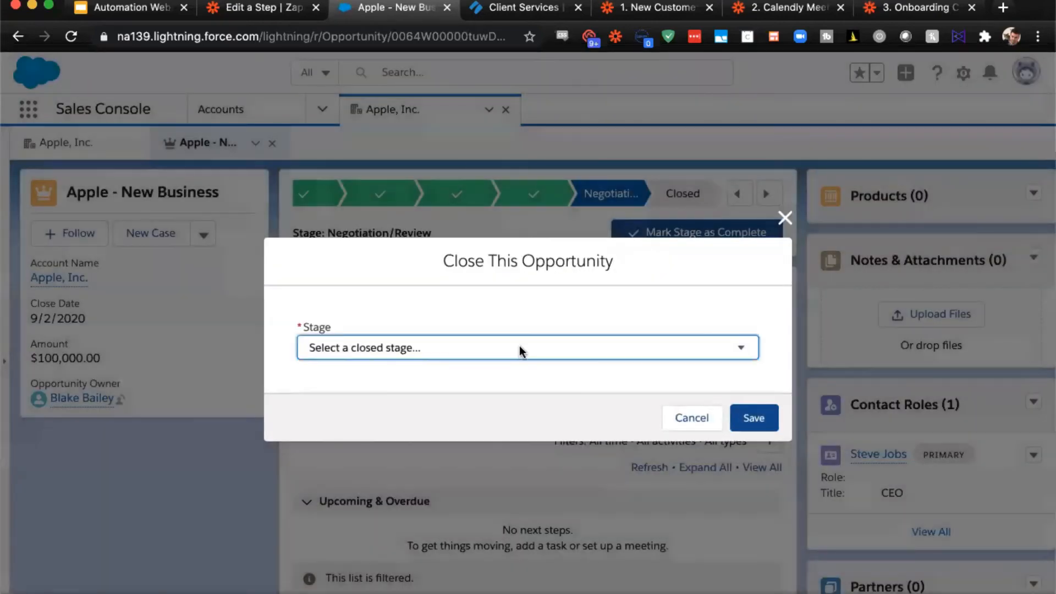
left_click(514, 348)
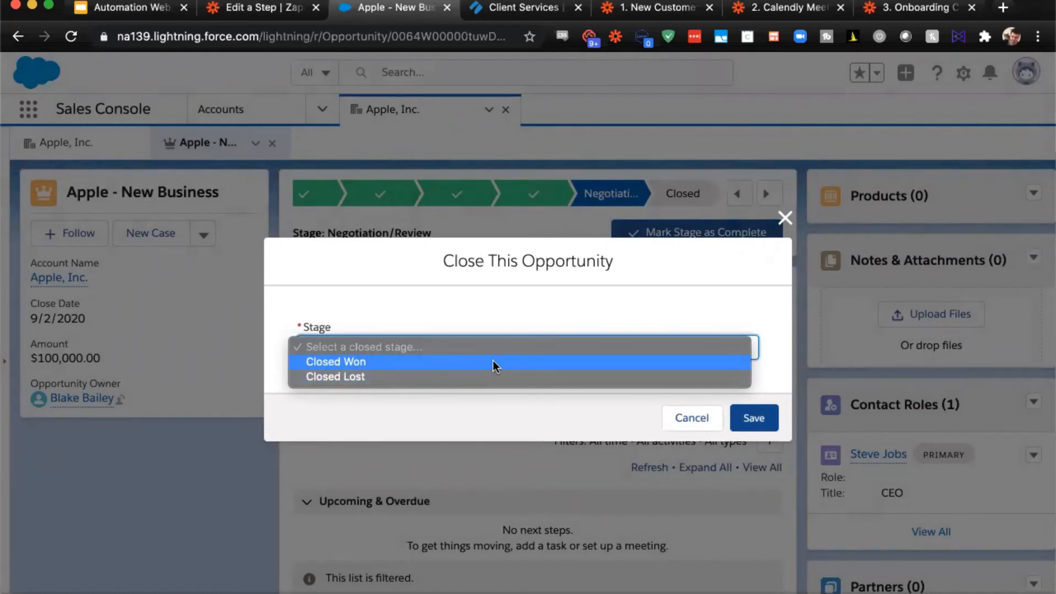
left_click(492, 360)
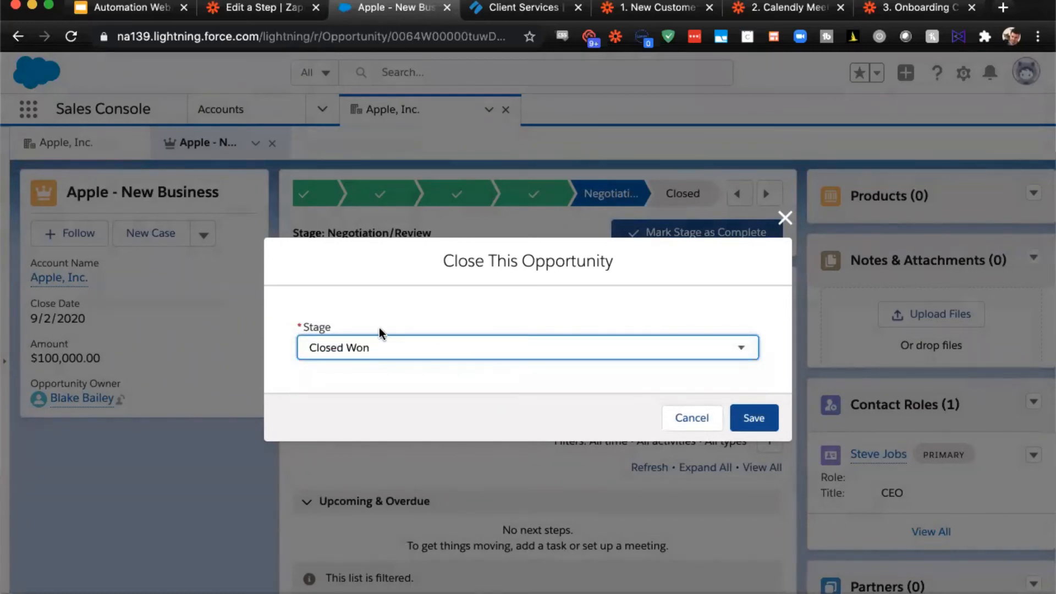
left_click(751, 418)
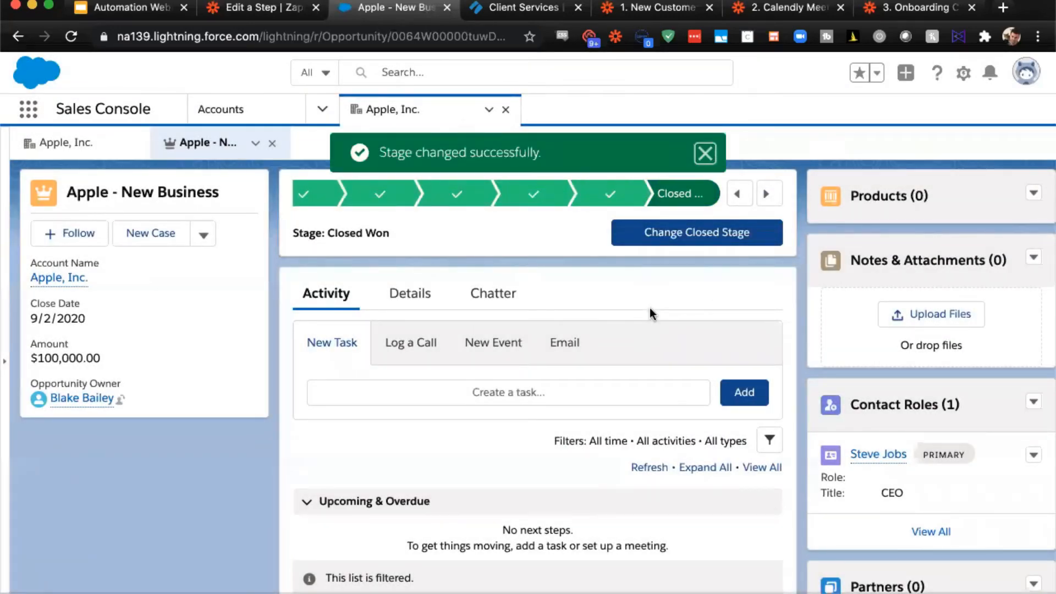
- Switch to Process Street, open the Apple, Inc. checklist under 2. Client Onboarding, and collapse its checklist options menu
left_click(512, 11)
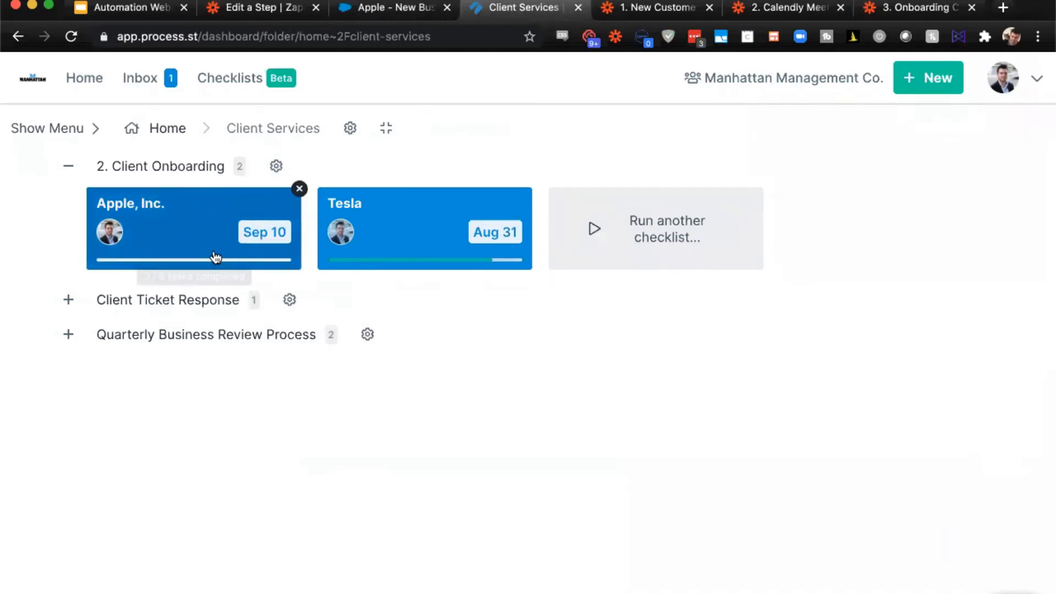
left_click(252, 223)
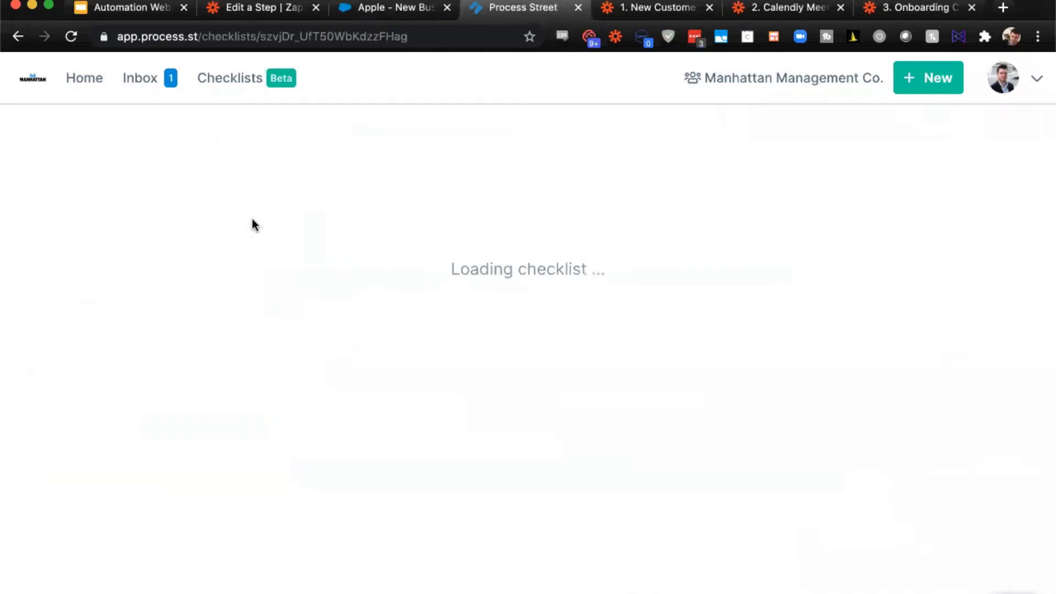
left_click(255, 225)
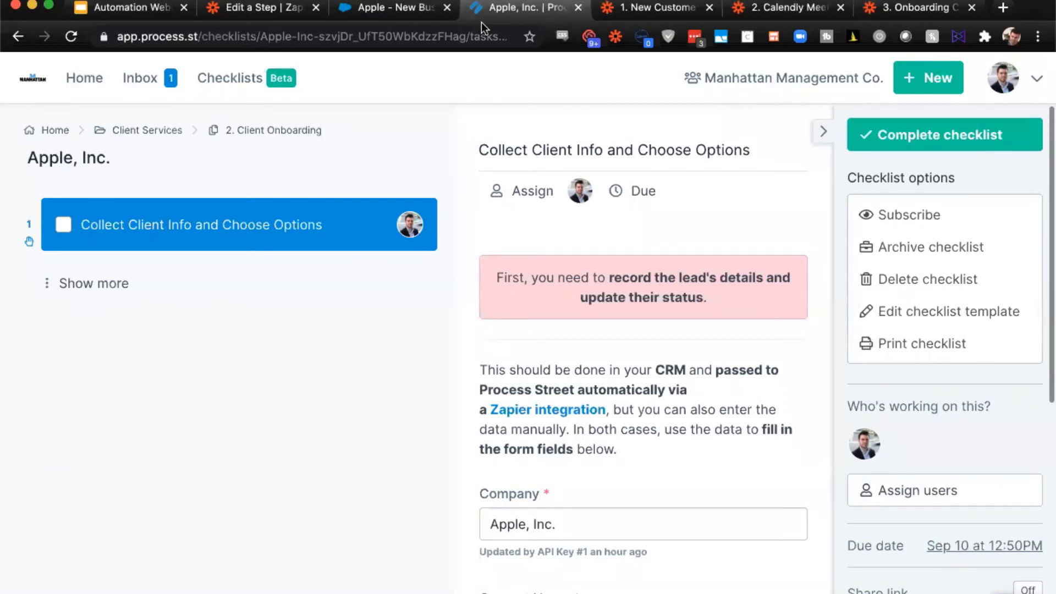
left_click(821, 138)
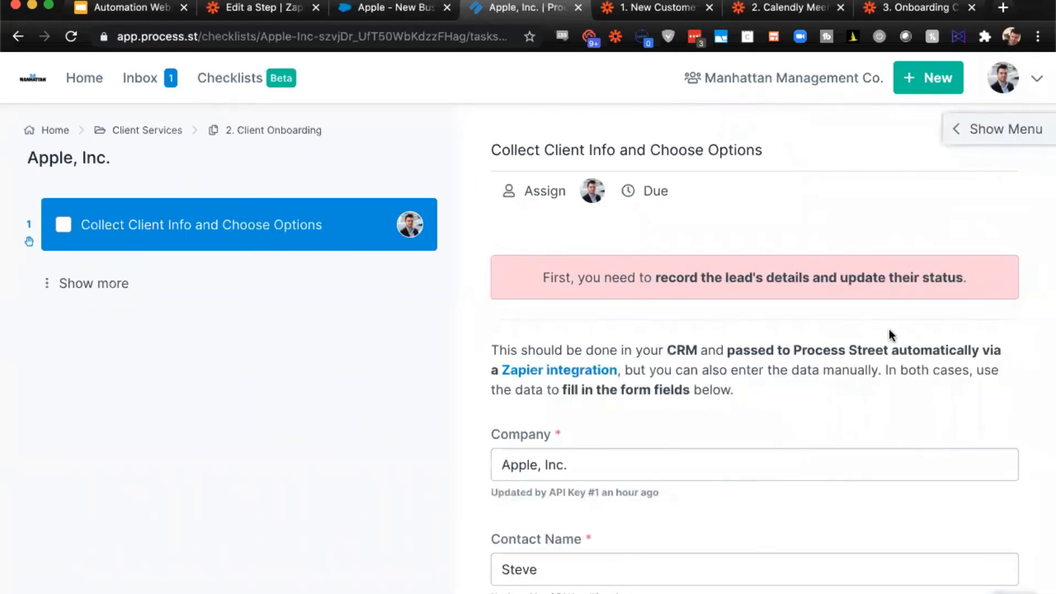
- Review the company, contact, account manager and package fields filled in by the automation, and expand the checklist's full task list
scroll(889, 329, "down", 4)
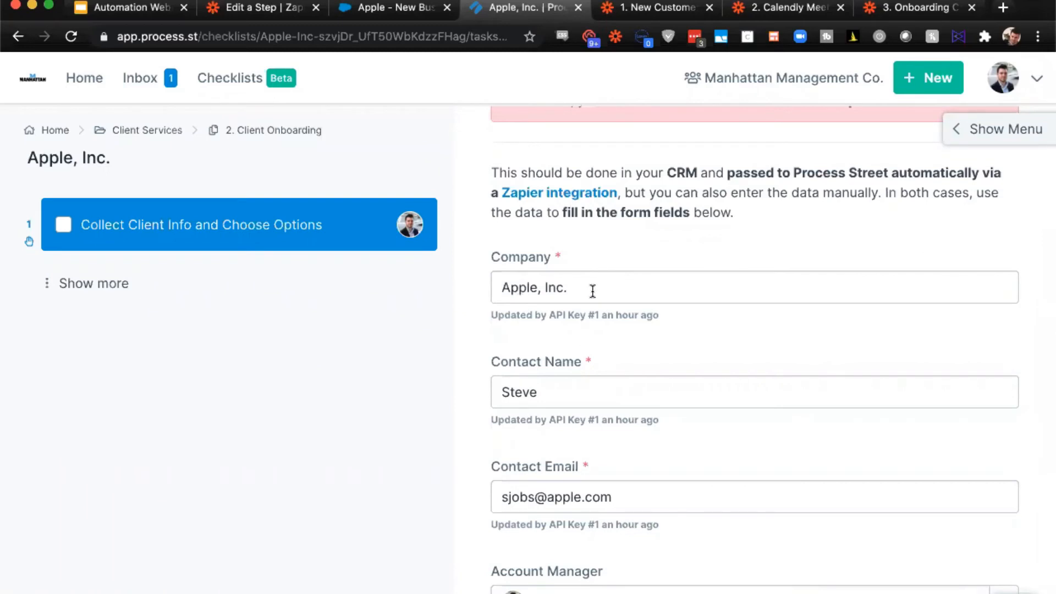
scroll(592, 292, "down", 1)
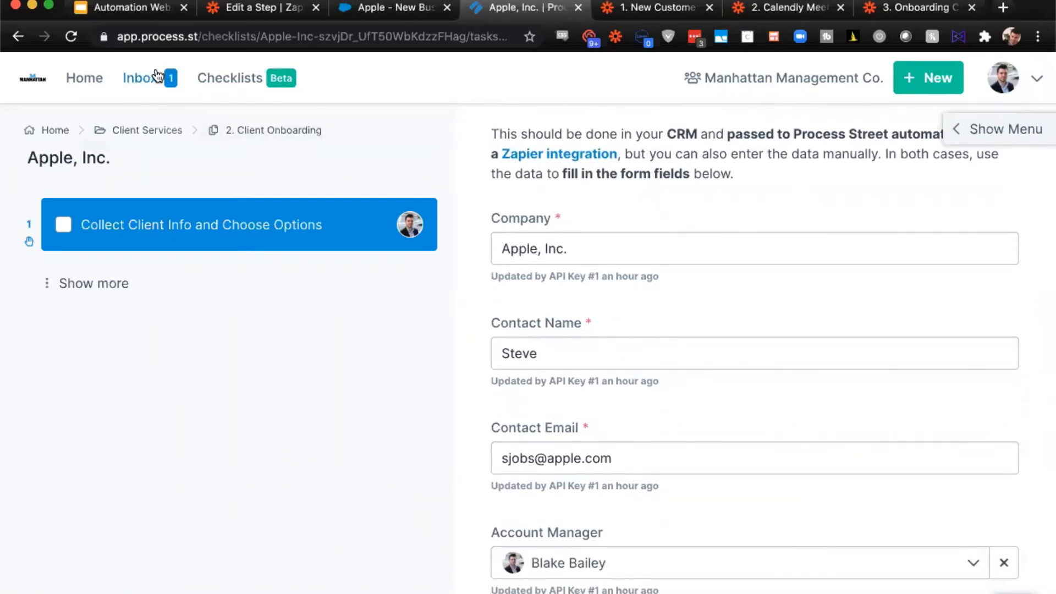
scroll(647, 247, "down", 1)
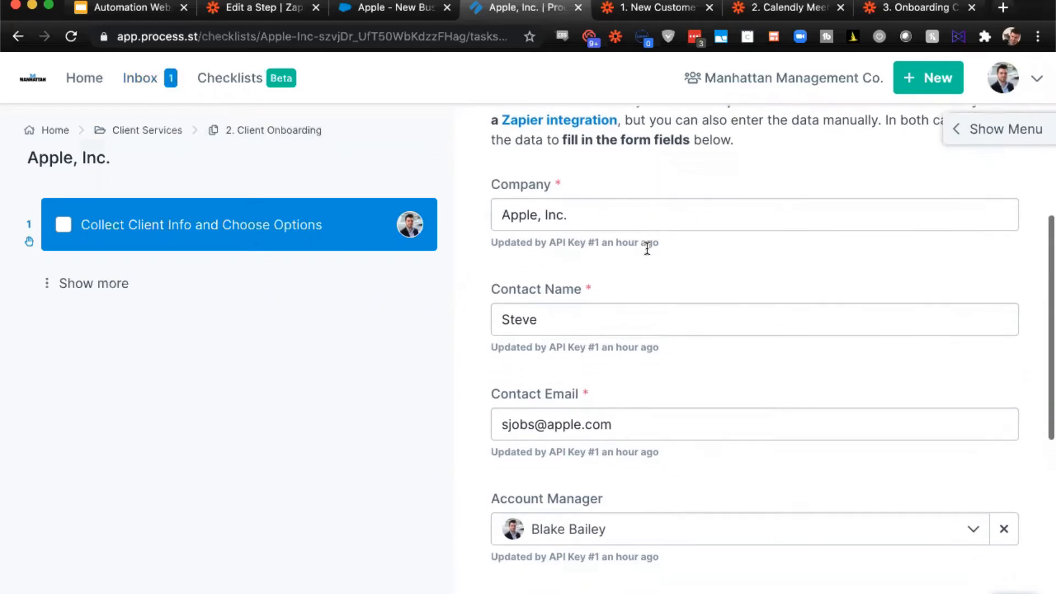
left_click(543, 316)
left_click(642, 371)
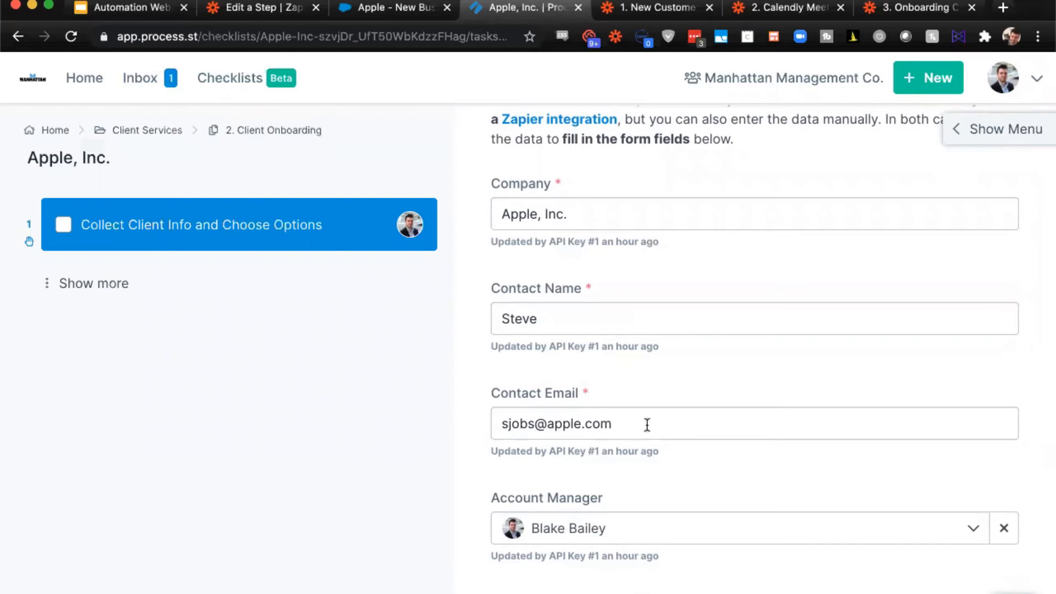
scroll(647, 423, "down", 4)
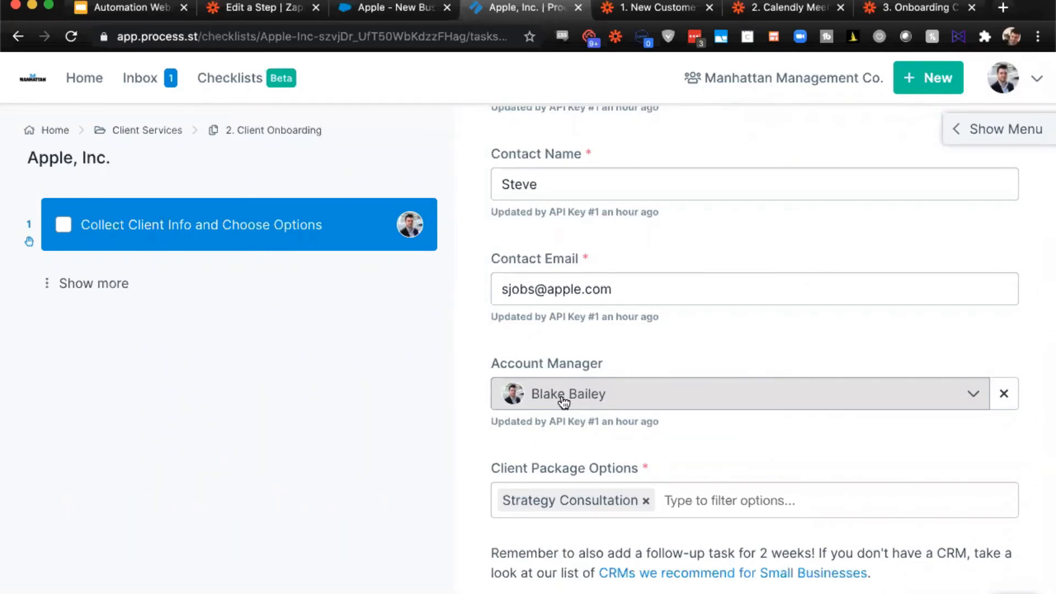
scroll(564, 402, "down", 3)
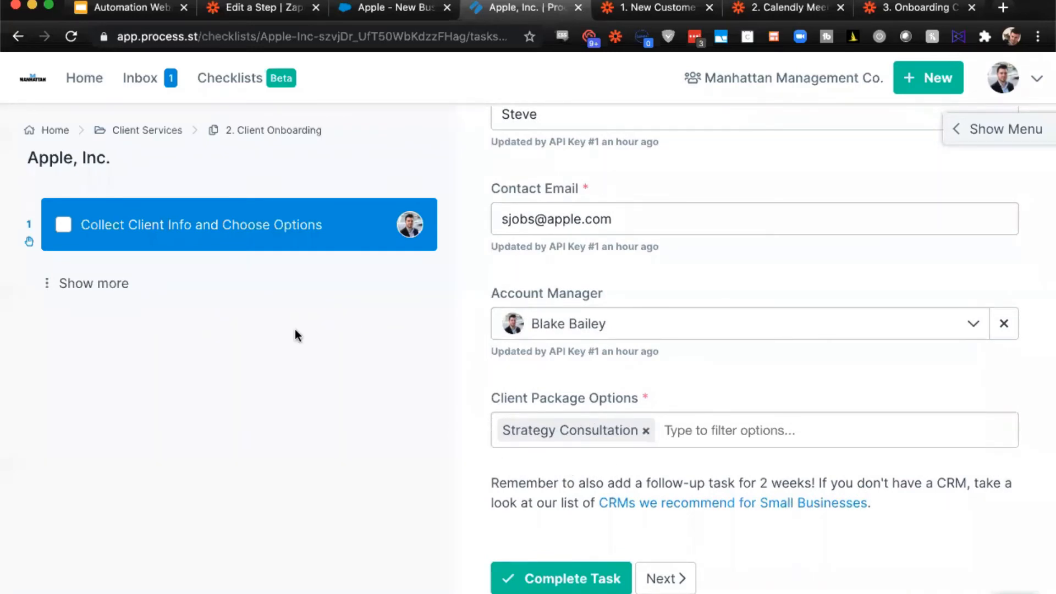
left_click(118, 290)
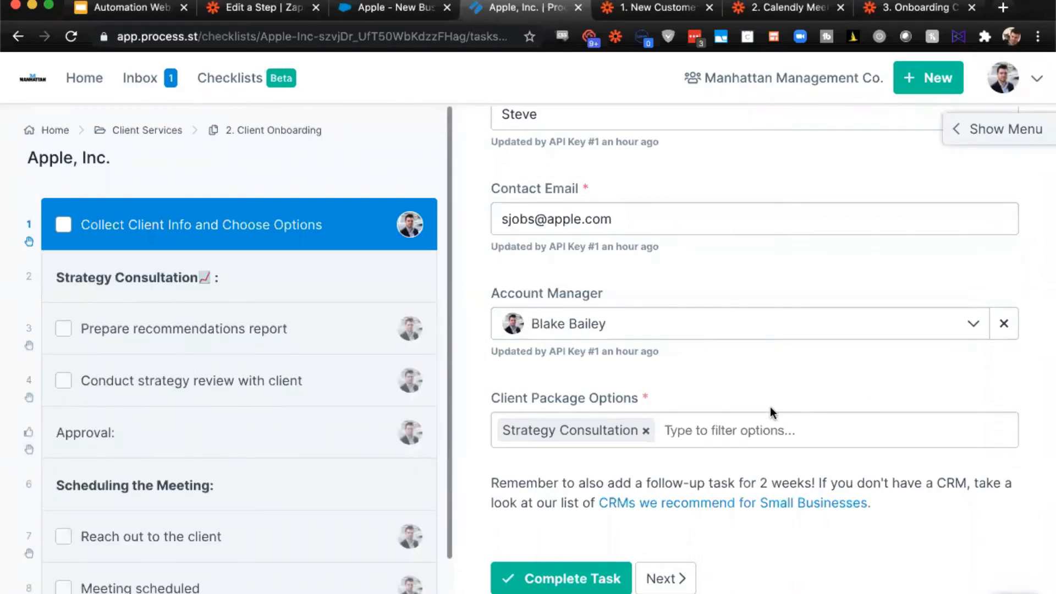
- Try adding Recruitment Services to the Client Package Options to see the conditional tasks, and remove it again
left_click(748, 415)
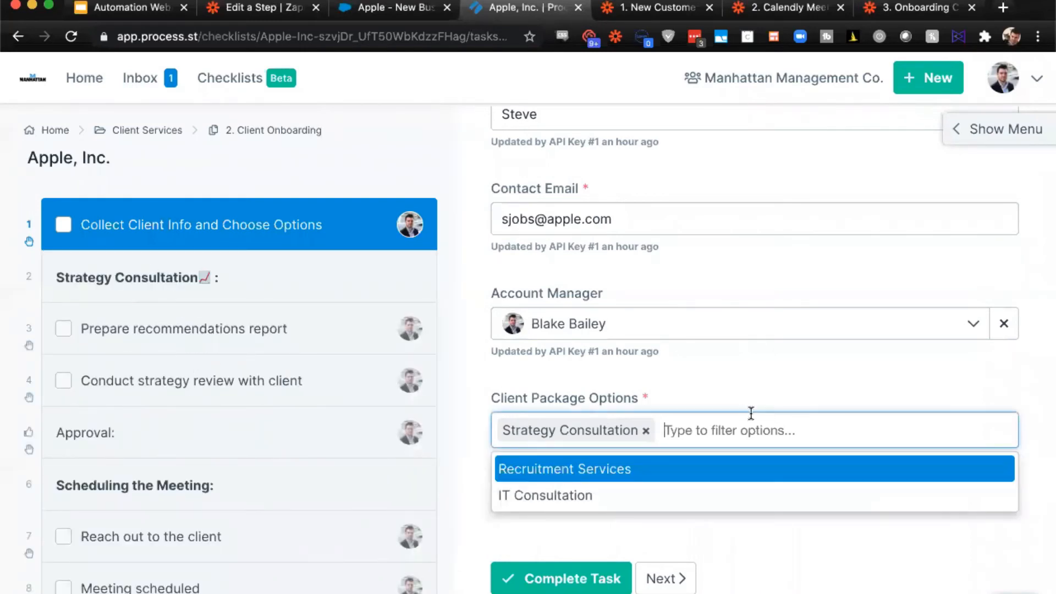
left_click(626, 471)
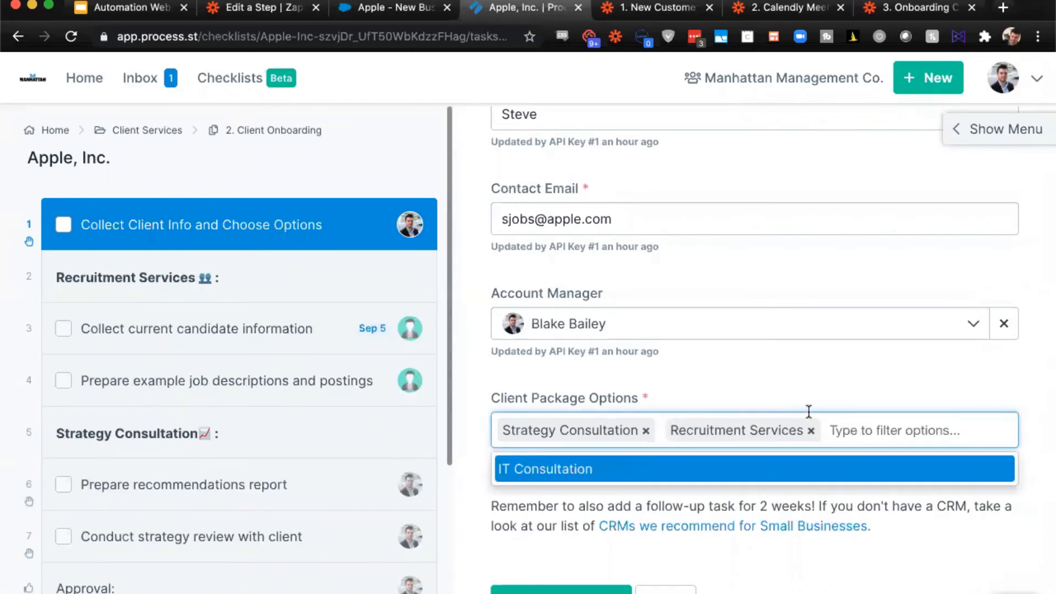
left_click(811, 430)
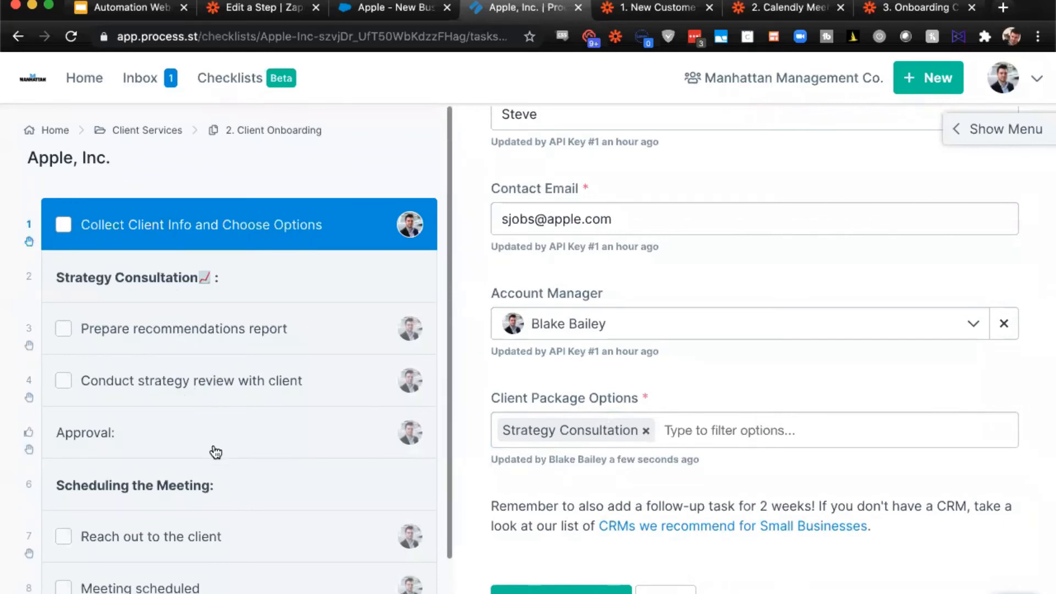
- Open the Process Street inbox in a separate tab and complete the second Collect Client Info and Choose Options task
scroll(222, 525, "down", 2)
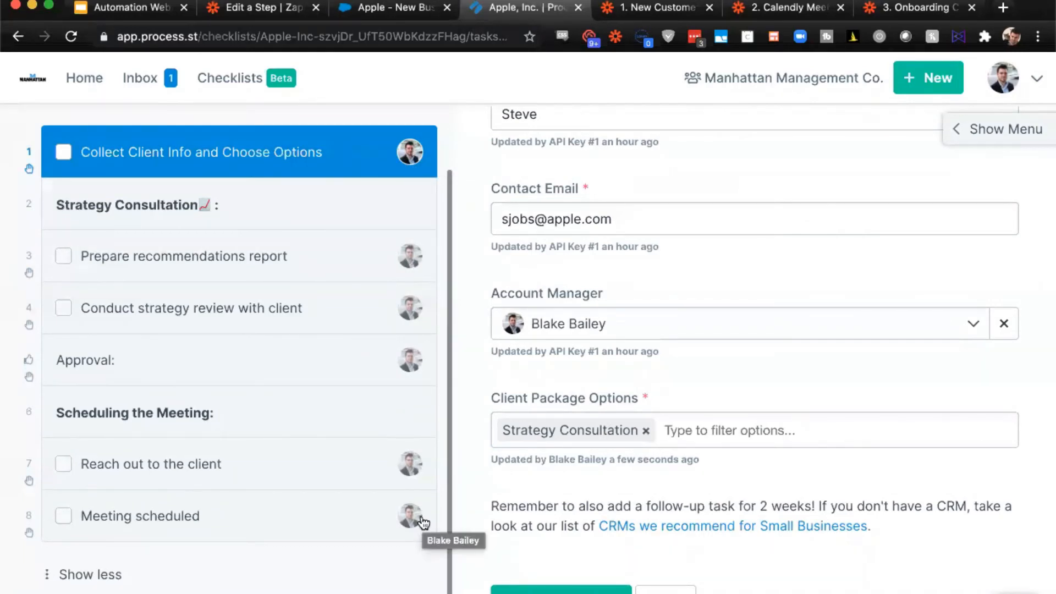
left_click(167, 84, "super")
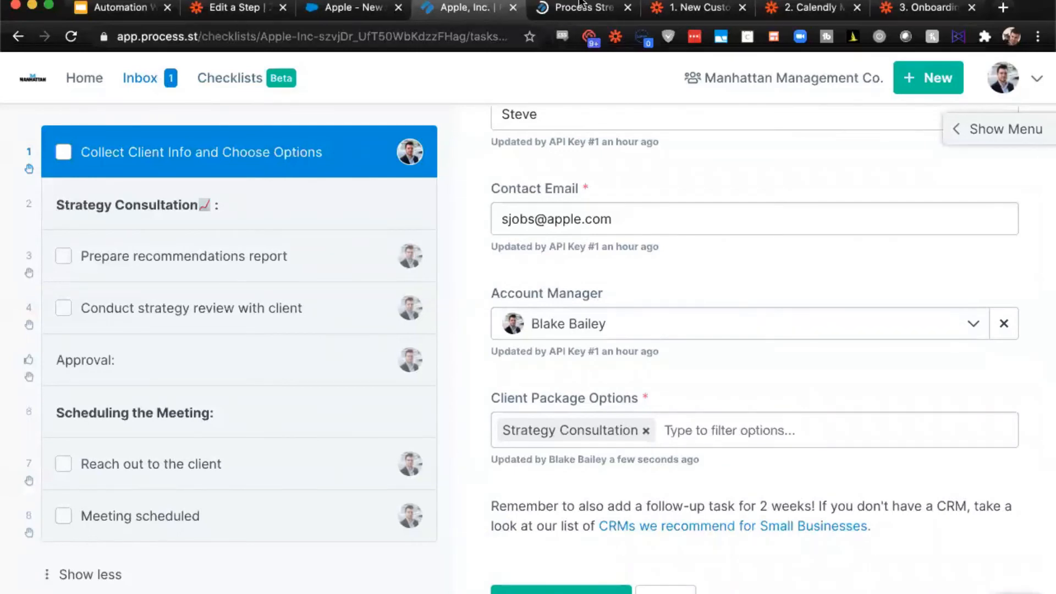
left_click(580, 7)
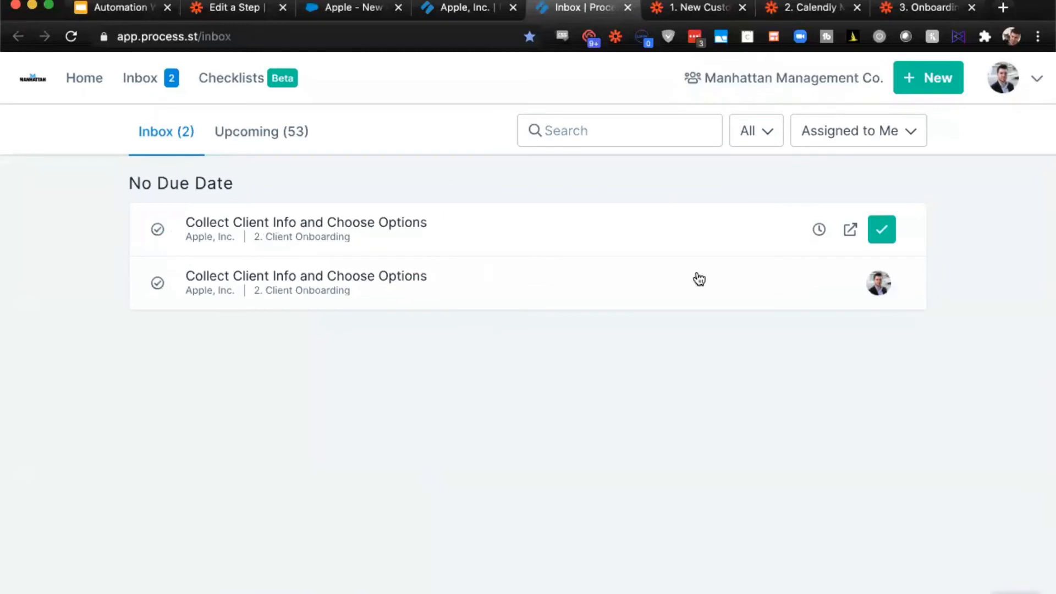
left_click(888, 288)
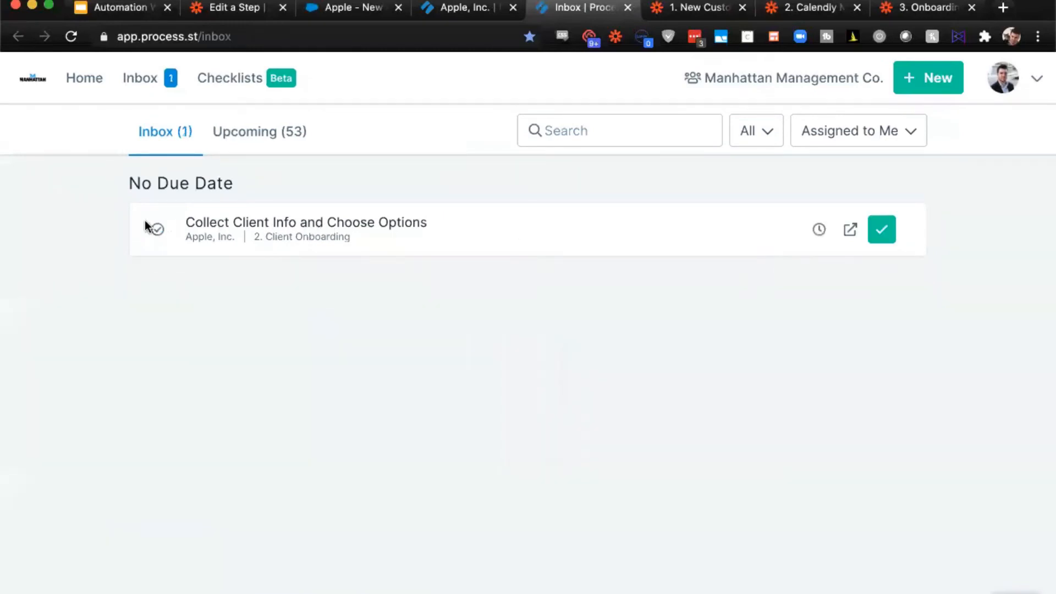
- Return to the Apple, Inc. checklist, complete Collect Client Info and Choose Options, and close the inbox tab
left_click(467, 7)
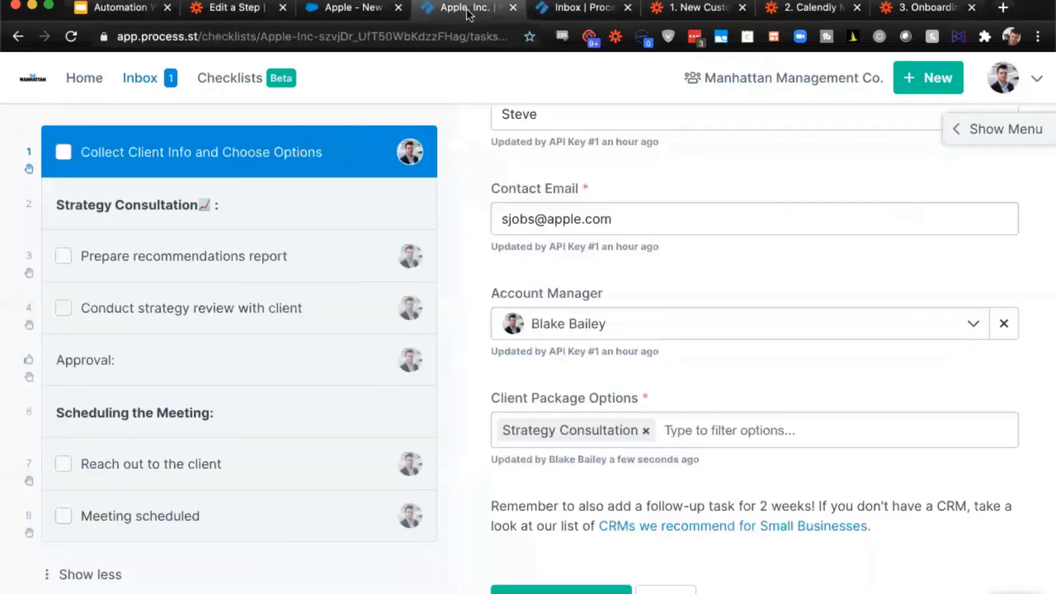
left_click(61, 154)
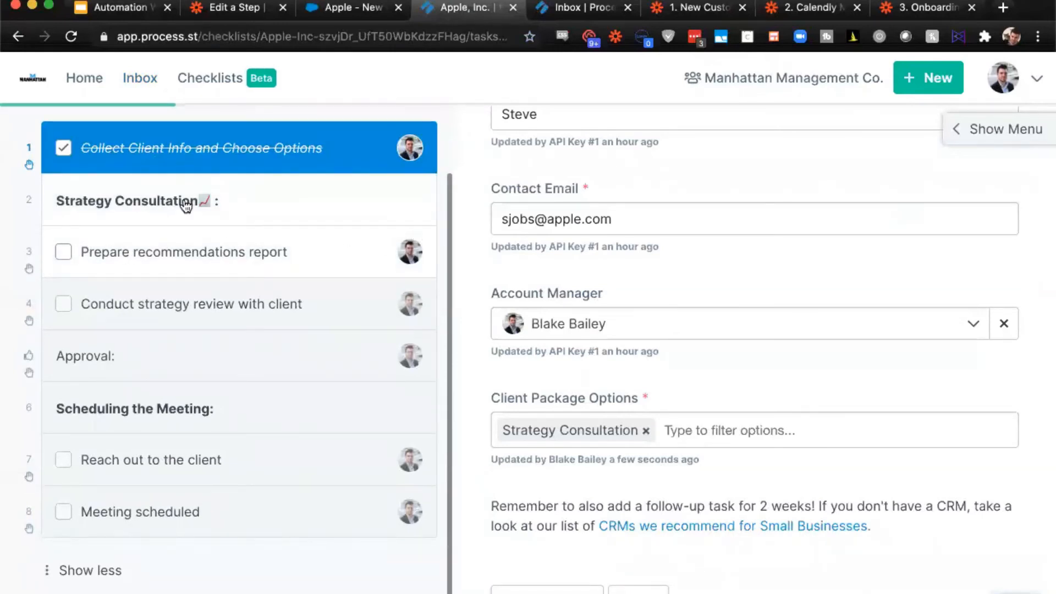
left_click(627, 8)
- Review the Prepare recommendations report task, and complete it together with Conduct strategy review with client
left_click(226, 258)
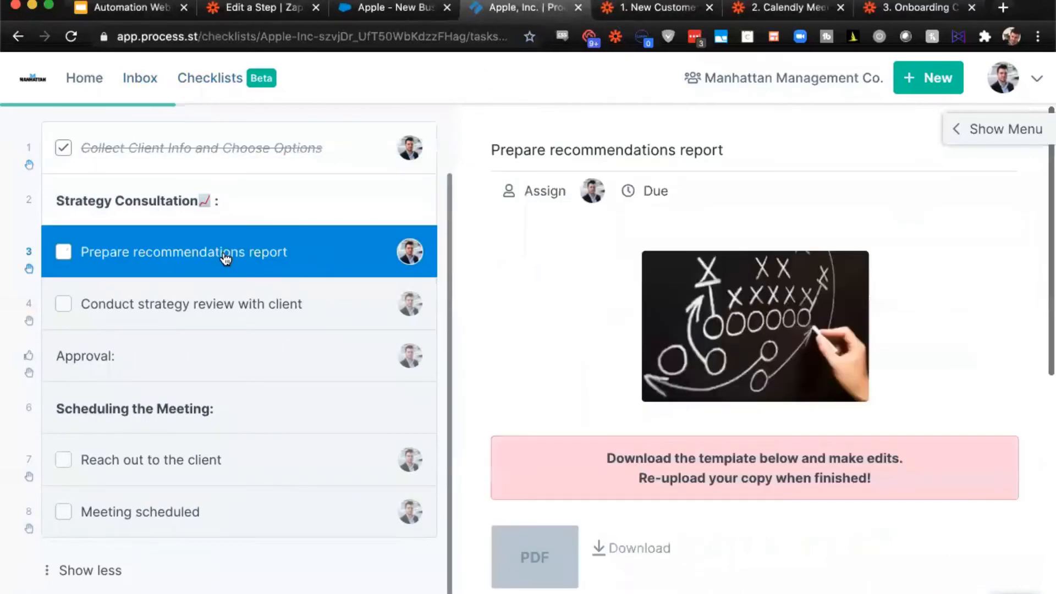
scroll(396, 262, "down", 5)
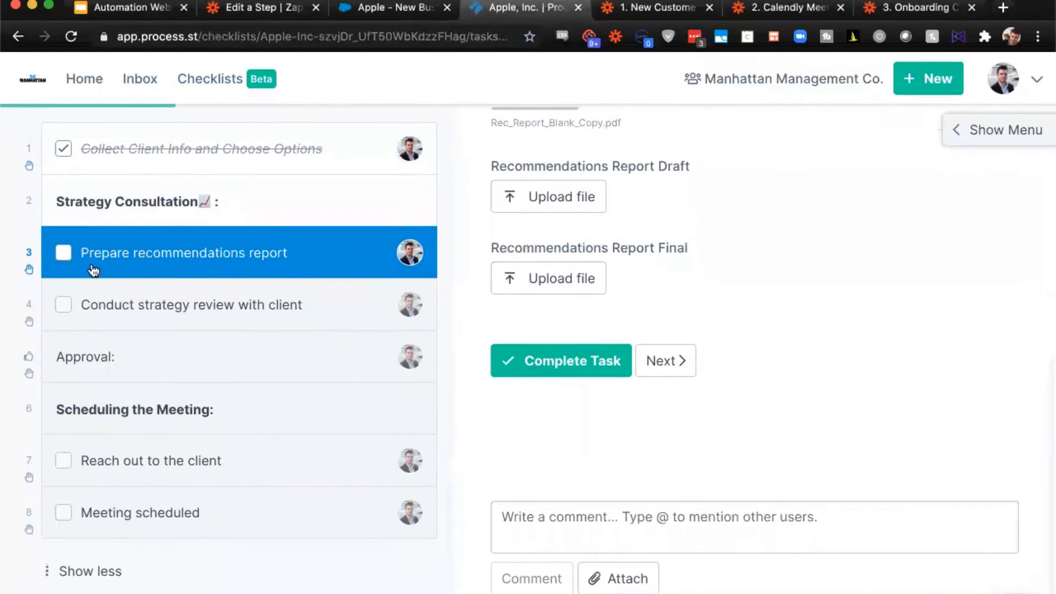
left_click(63, 252)
left_click(62, 305)
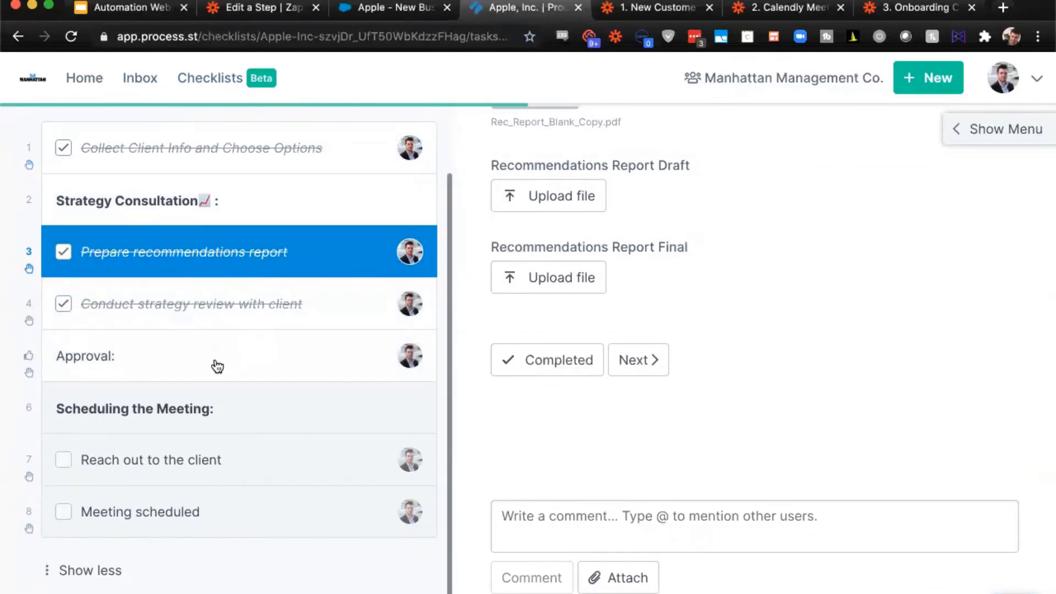
- Open the Approval task, review the two submitted tasks, and approve both together
left_click(216, 365)
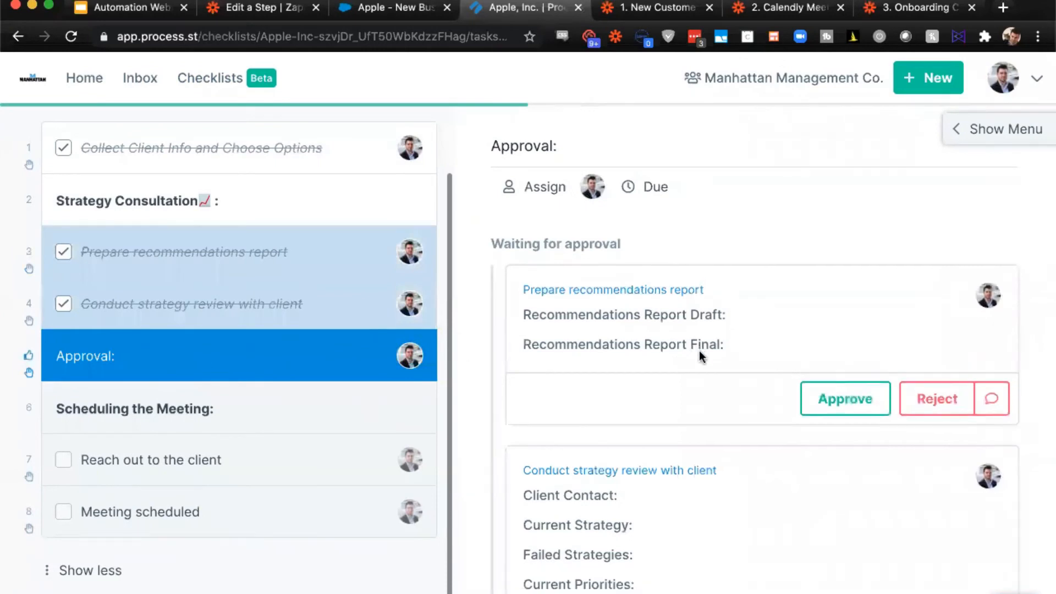
scroll(700, 353, "down", 2)
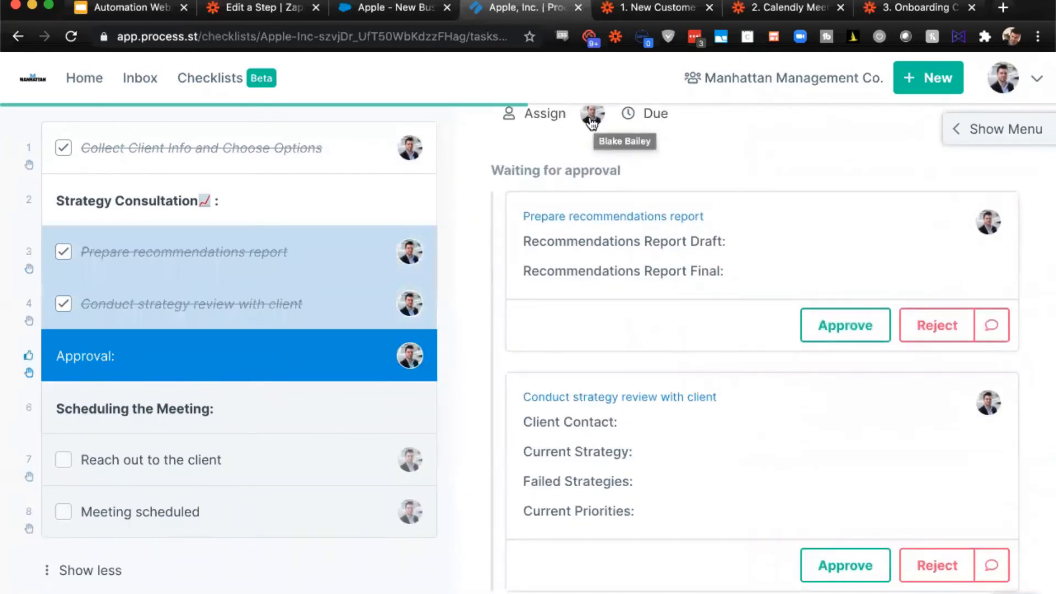
scroll(690, 199, "up", 1)
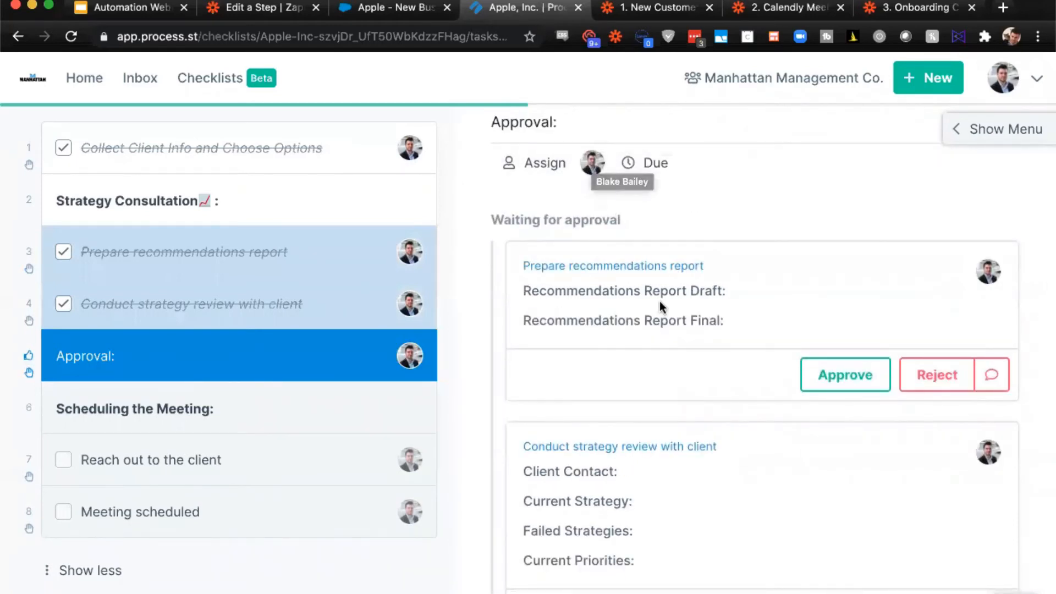
scroll(659, 303, "down", 4)
scroll(659, 301, "up", 2)
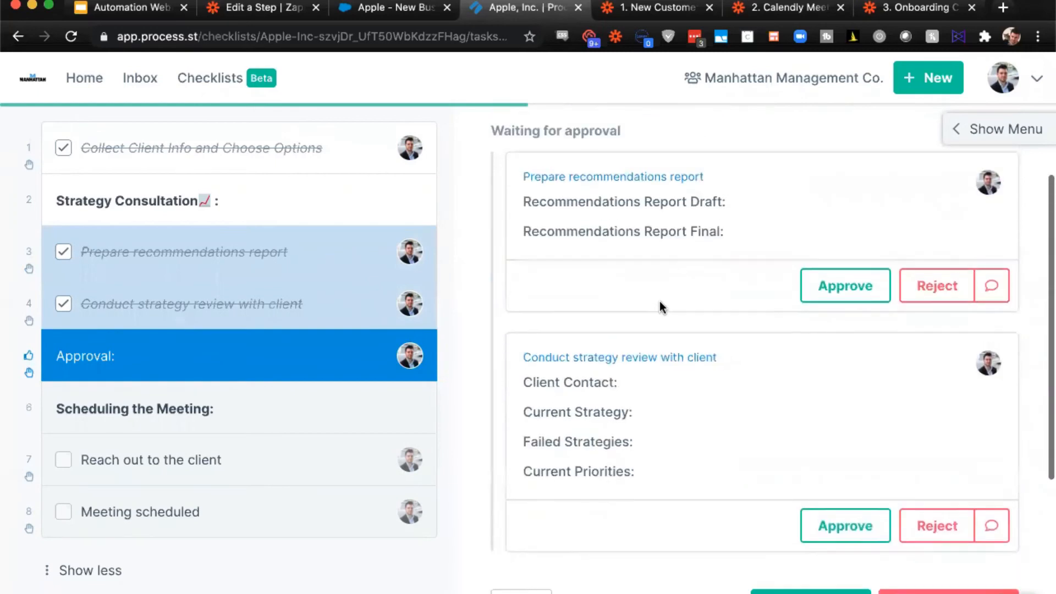
scroll(659, 301, "down", 1)
scroll(658, 302, "down", 1)
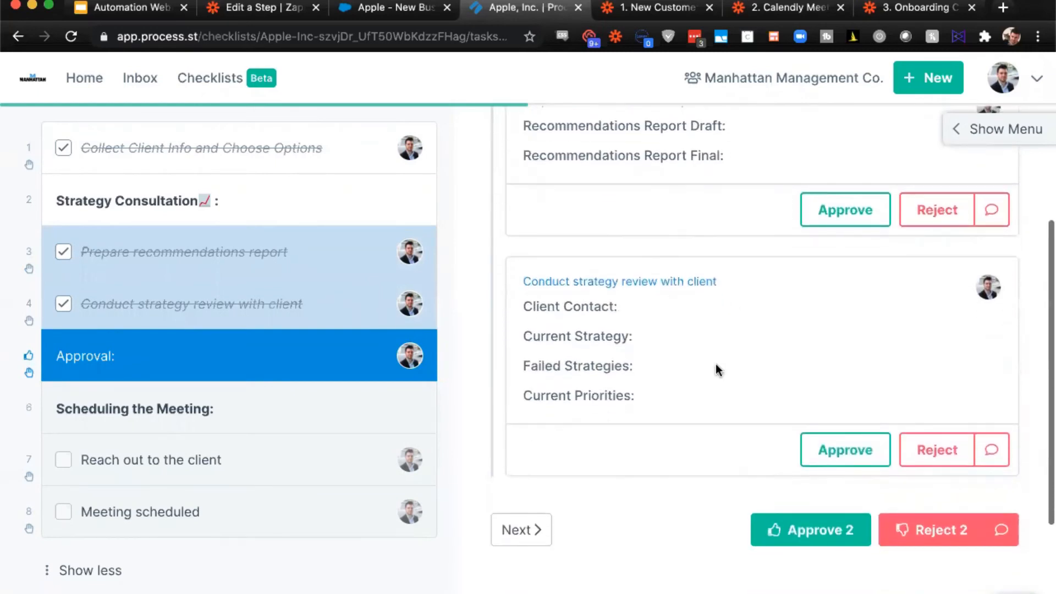
left_click(807, 543)
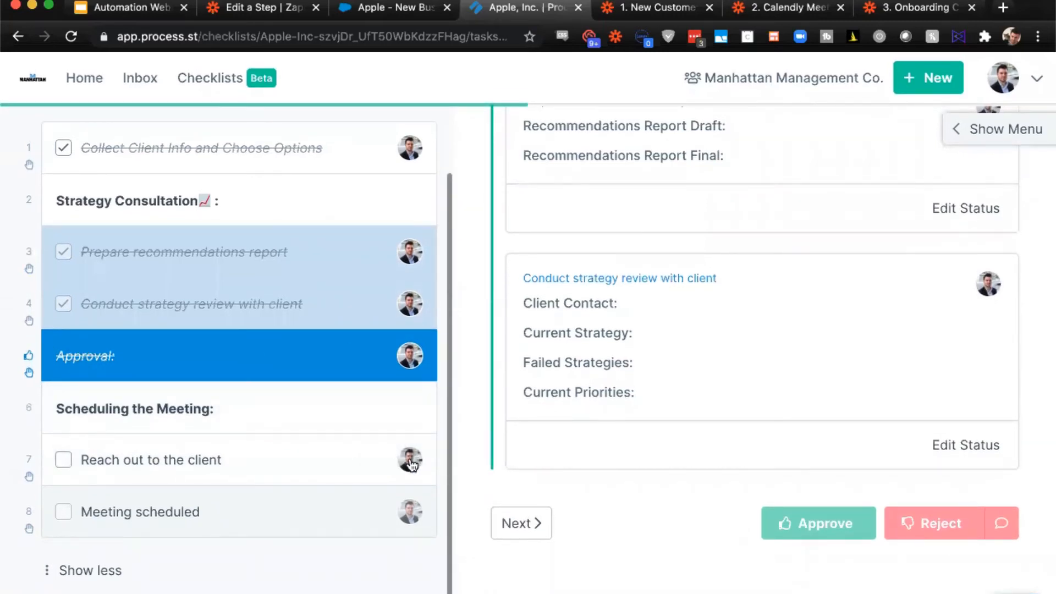
- Open the Reach out to the client task and launch its prefilled welcome email as a draft
left_click(337, 475)
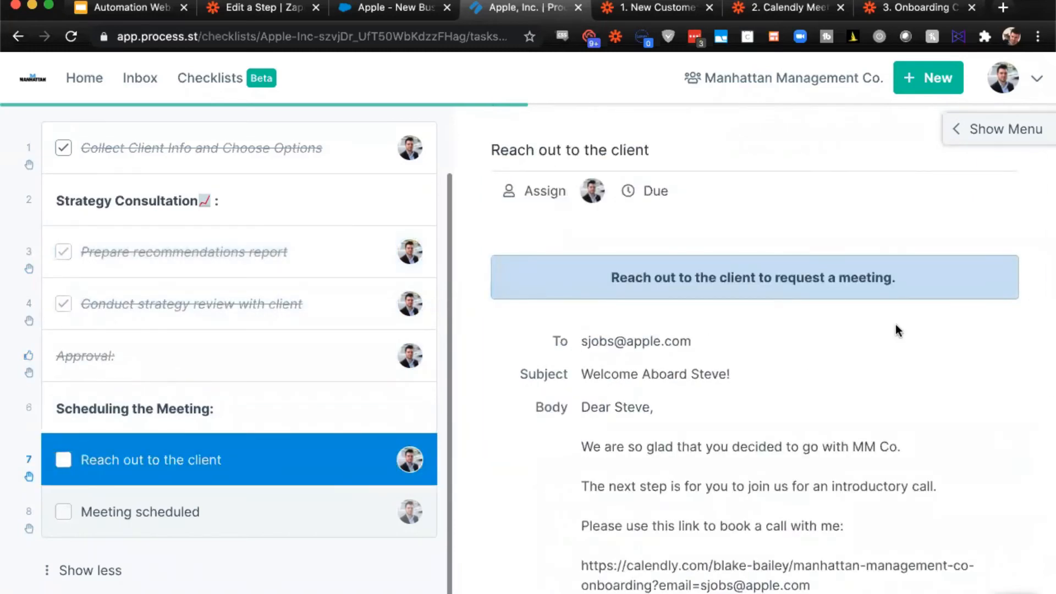
scroll(898, 330, "down", 3)
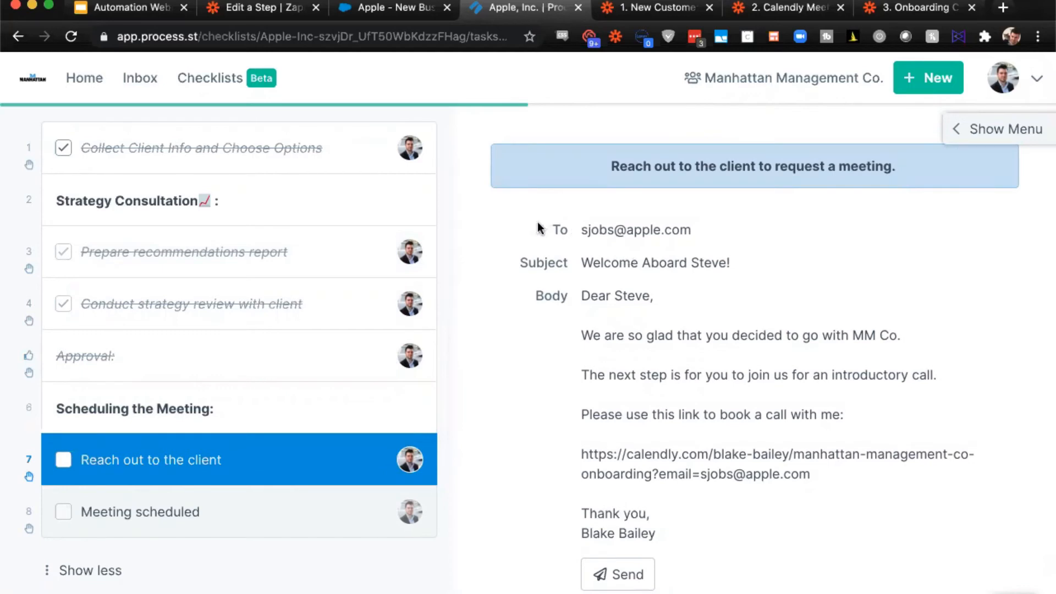
left_click(628, 569)
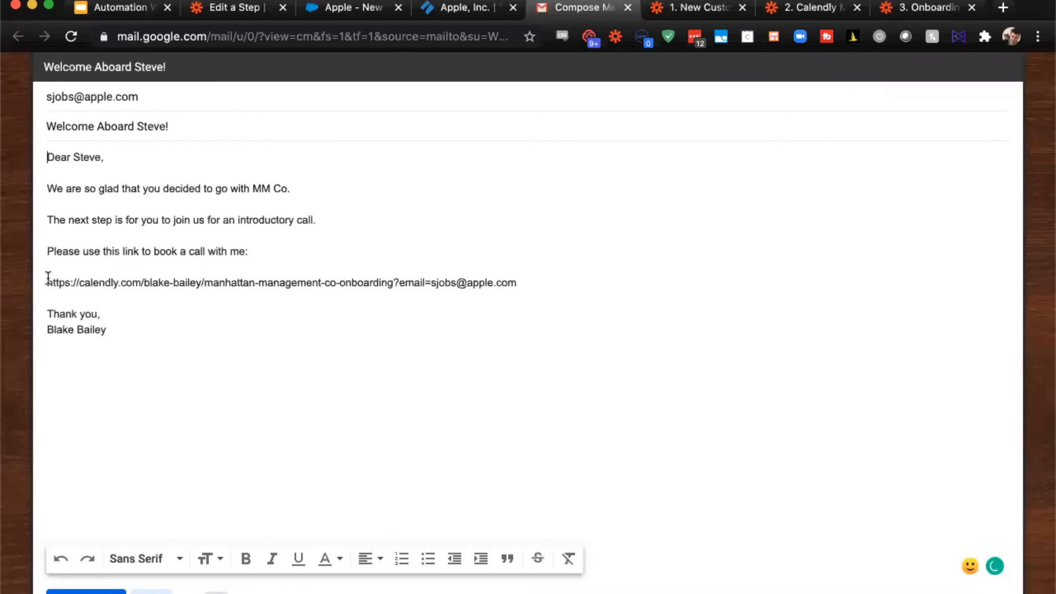
- Open the email's Calendly booking link in a separate tab placed beside the draft, and close the email draft
left_click_drag(47, 282, 528, 292)
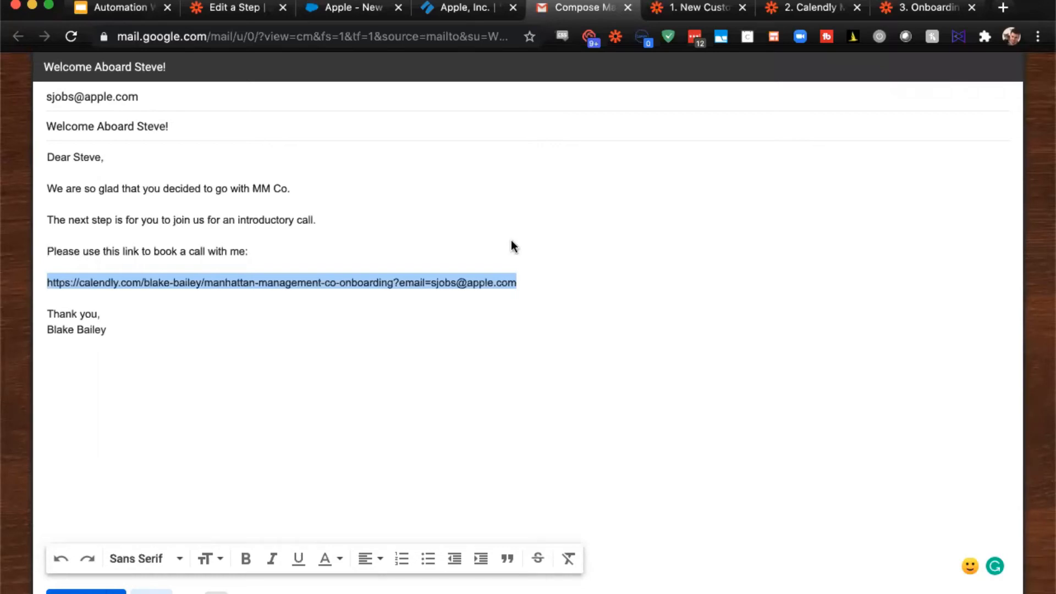
key("super+c")
key("super+t")
key("super+v")
key("Return")
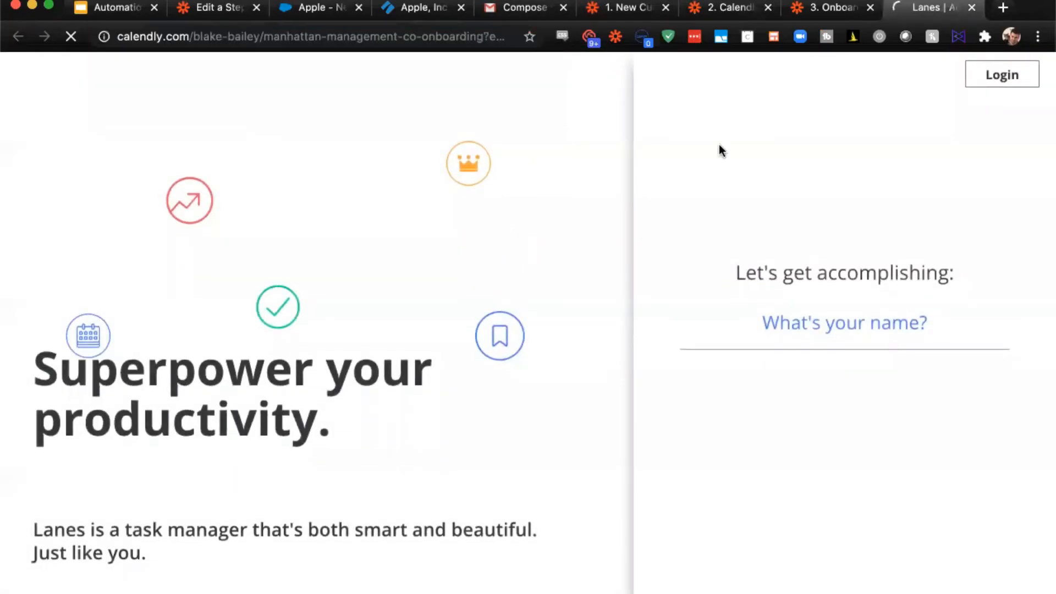
left_click_drag(919, 11, 609, 21)
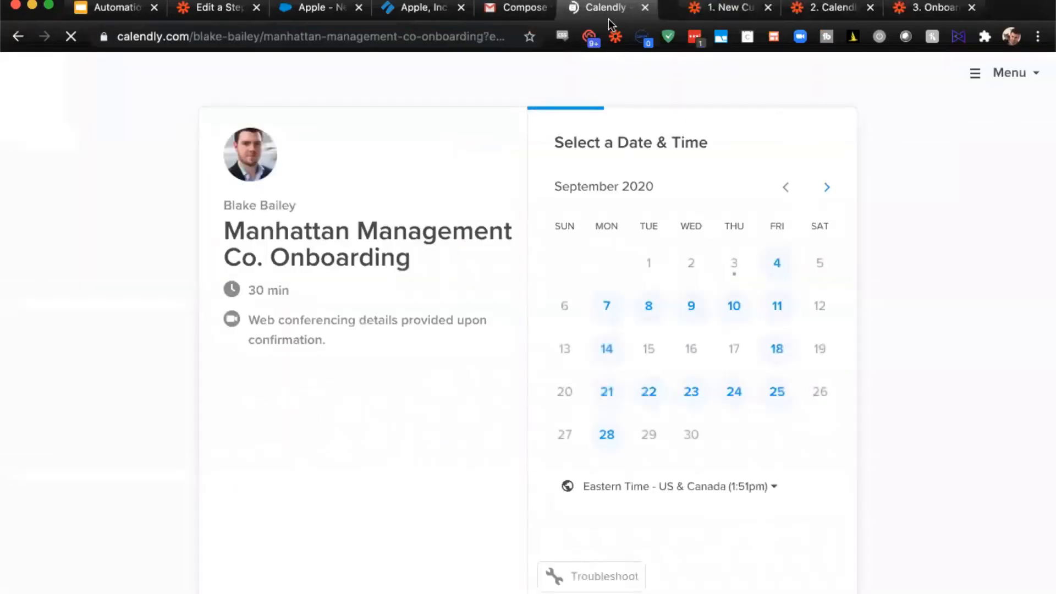
left_click(565, 8)
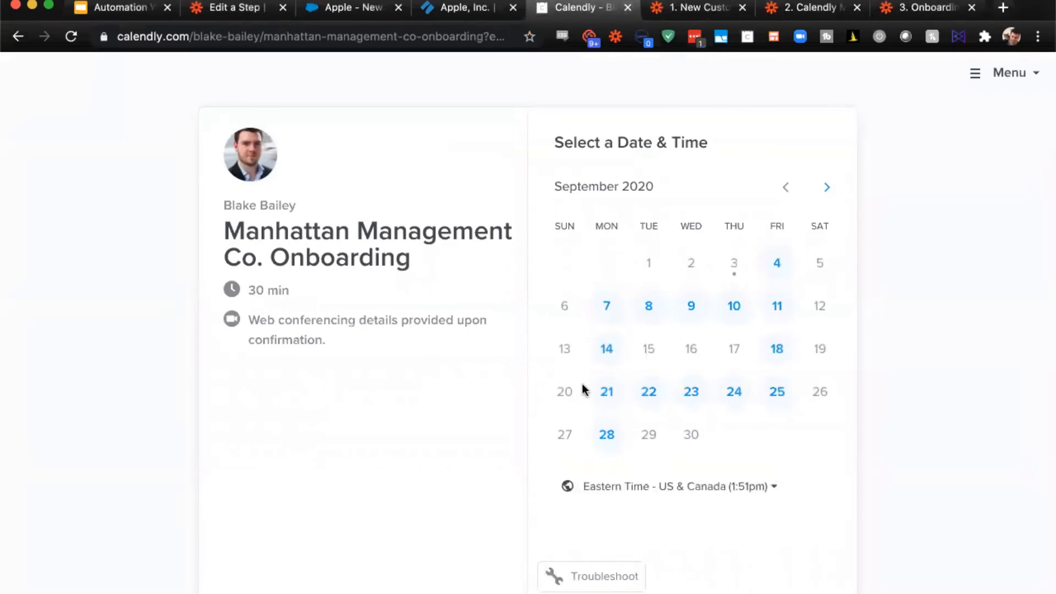
- Book the Manhattan Management Co. Onboarding call for Monday, September 28 at 3:30pm, entering the client's full name
left_click(606, 434)
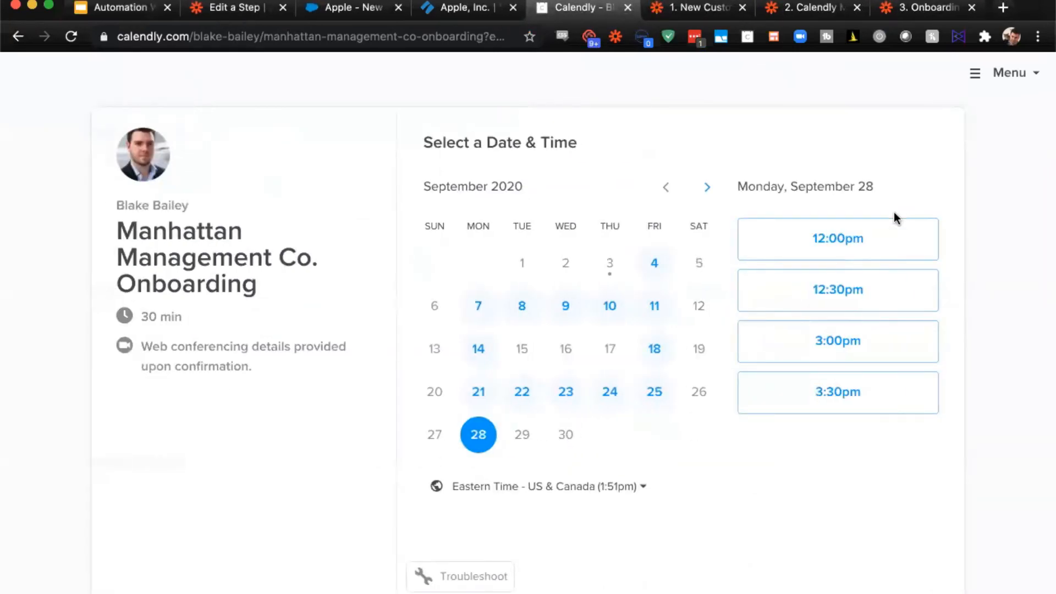
left_click(846, 384)
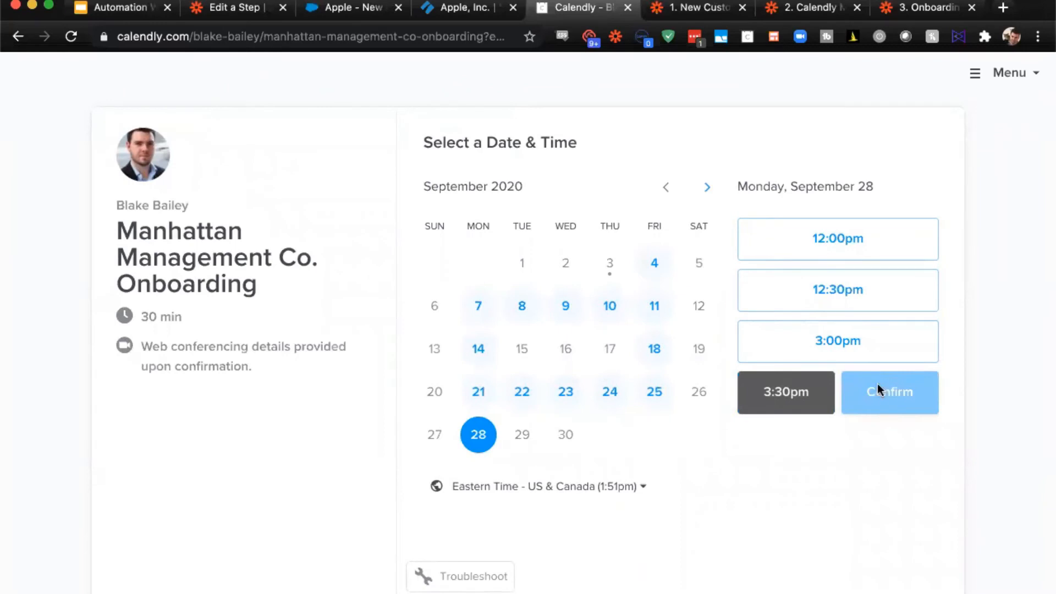
left_click(878, 388)
left_click(580, 211)
type("S")
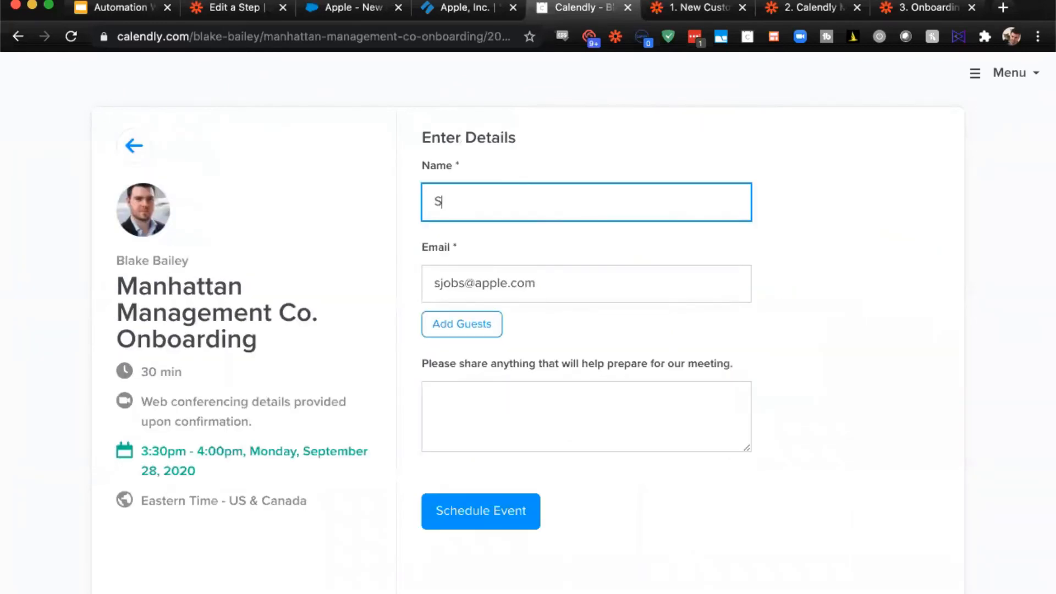
type("teve Jobs")
left_click(492, 534)
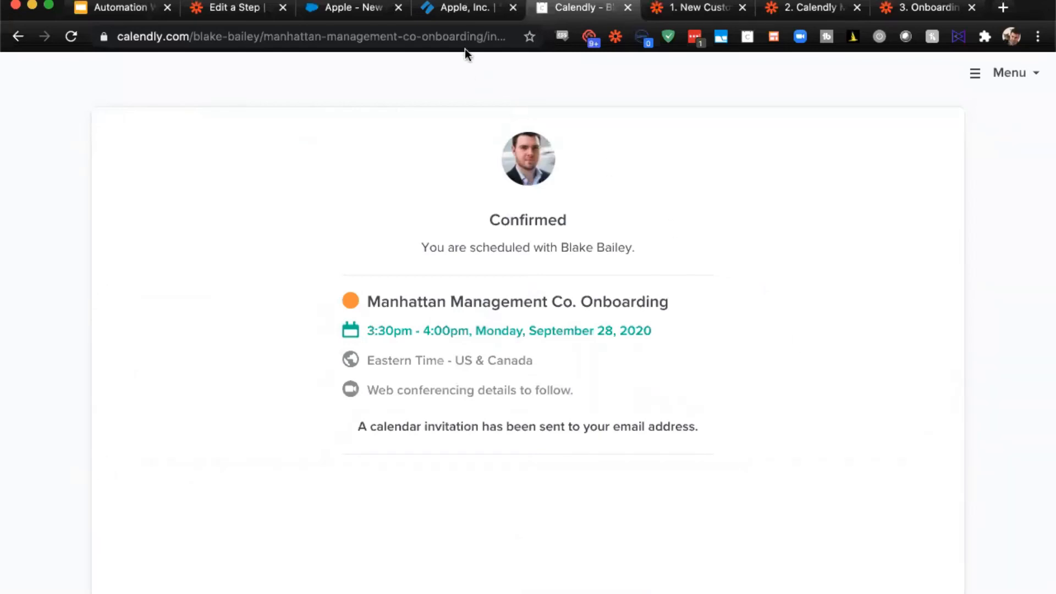
- Return to the Apple, Inc. checklist, complete Reach out to the client, and look over the Meeting scheduled task
left_click(447, 8)
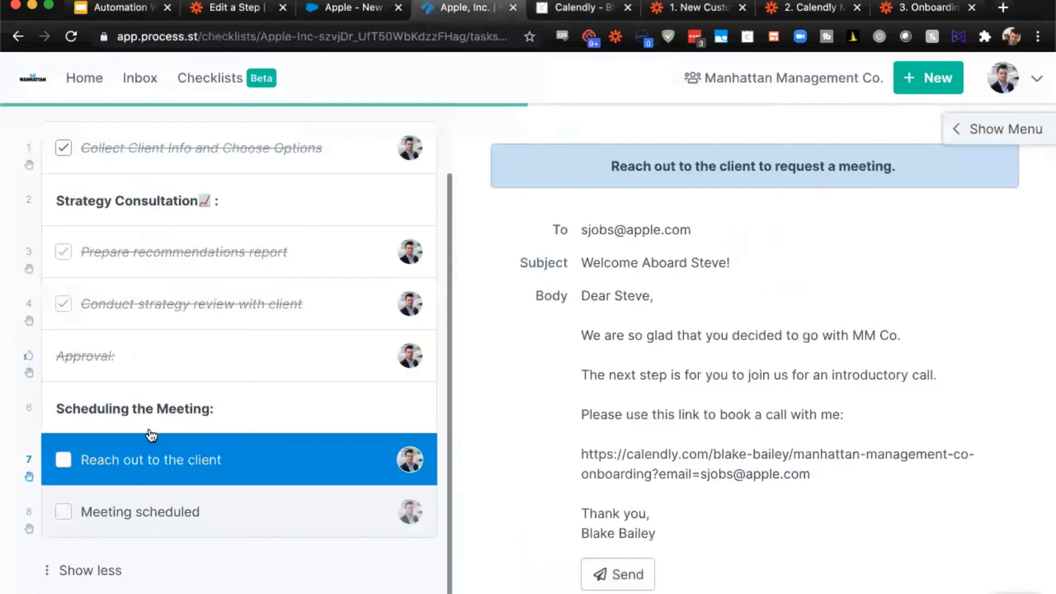
left_click(64, 460)
left_click(133, 543)
scroll(580, 398, "down", 2)
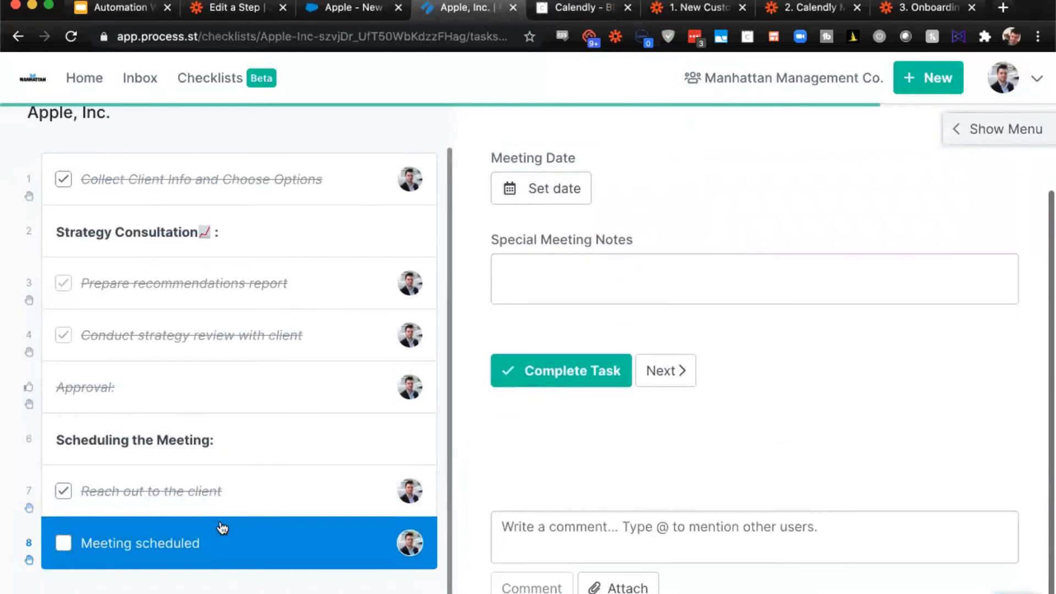
scroll(222, 528, "down", 1)
scroll(459, 546, "up", 1)
scroll(662, 459, "up", 3)
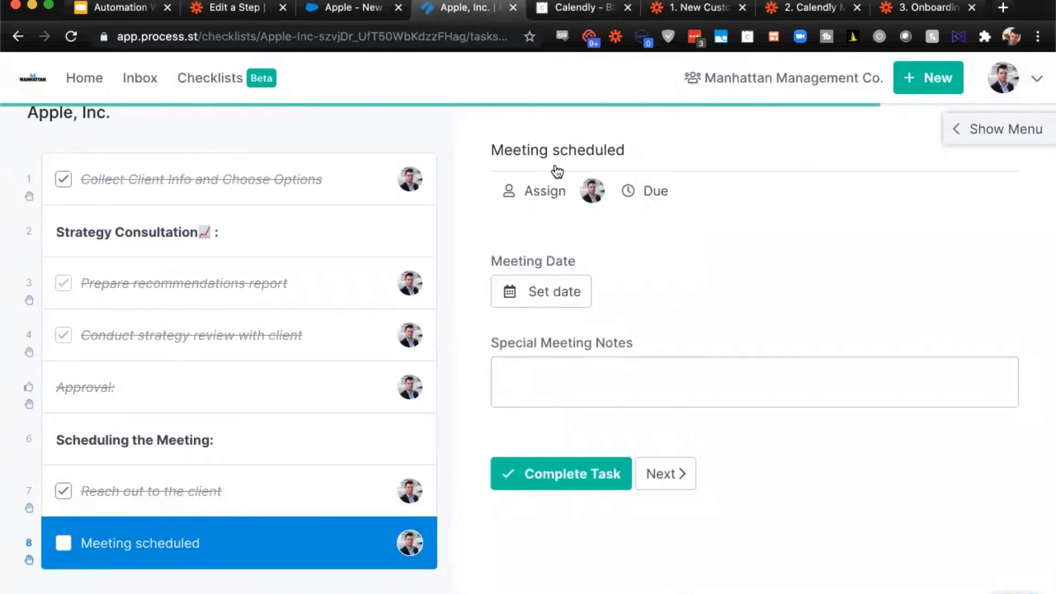
- Reload the checklist to bring in the booking data, complete the Meeting scheduled task, and check its Meeting Date
left_click(63, 40)
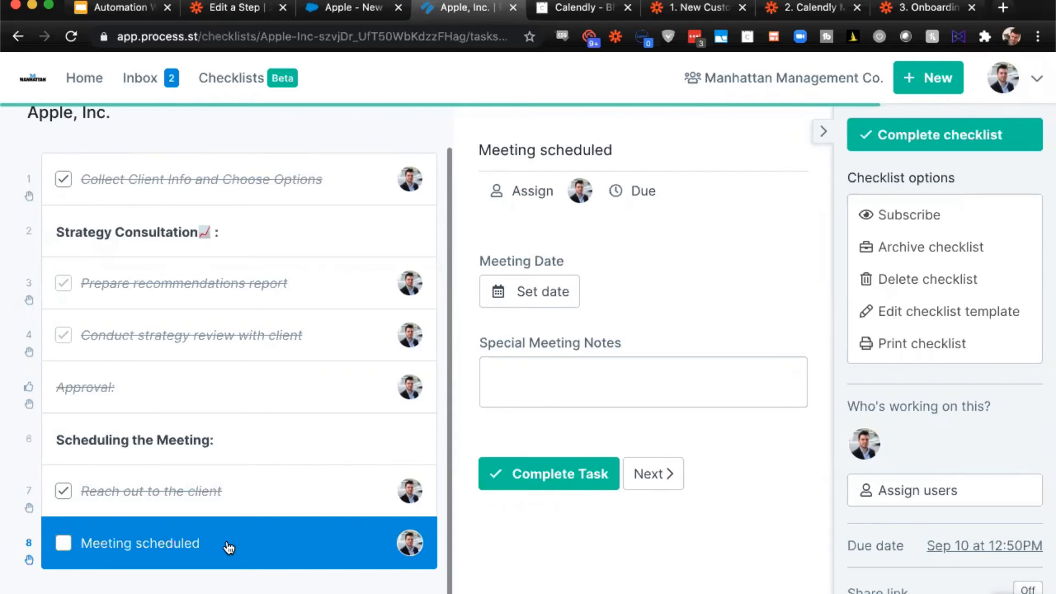
left_click(72, 37)
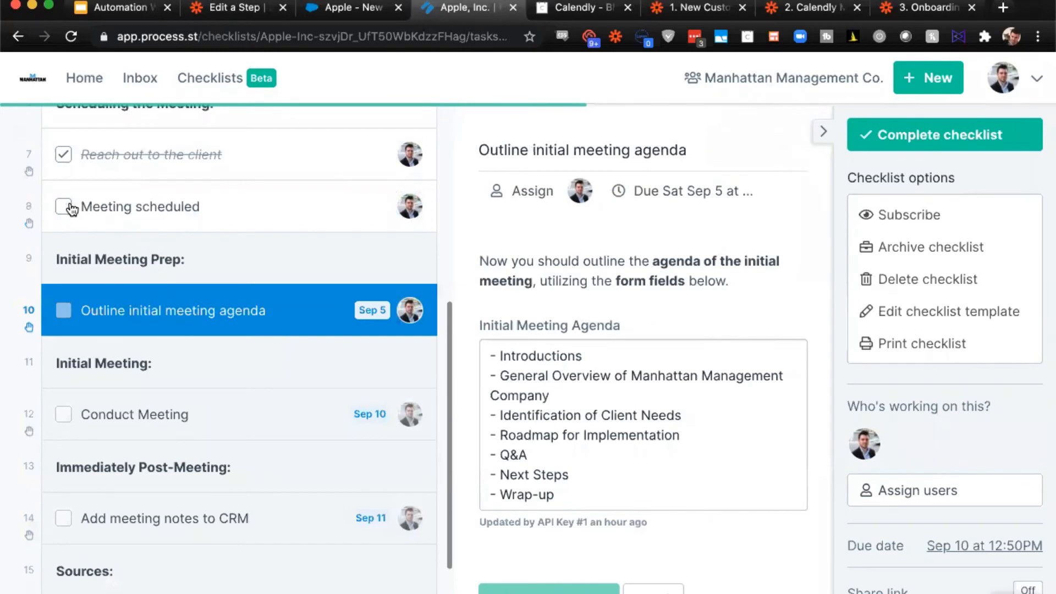
left_click(64, 208)
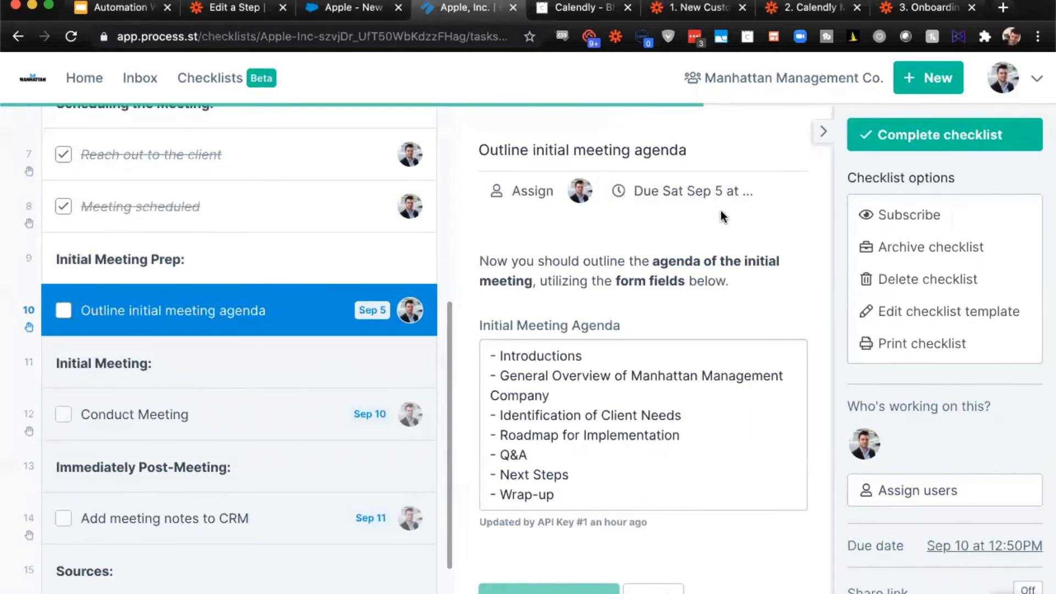
left_click(369, 196)
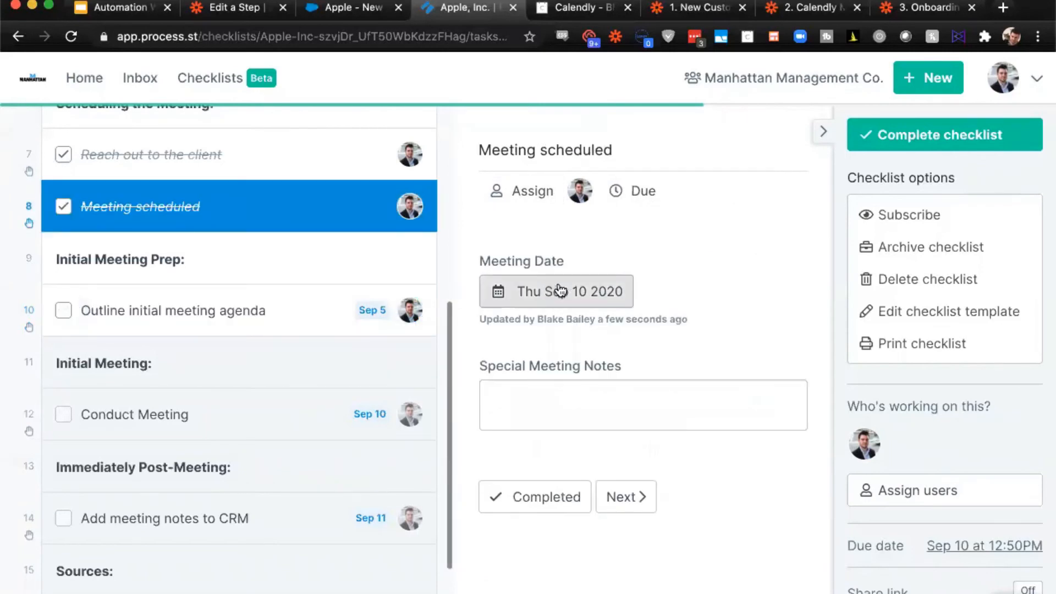
- Inspect the due date rule of the Outline initial meeting agenda task, and complete the task
left_click(232, 301)
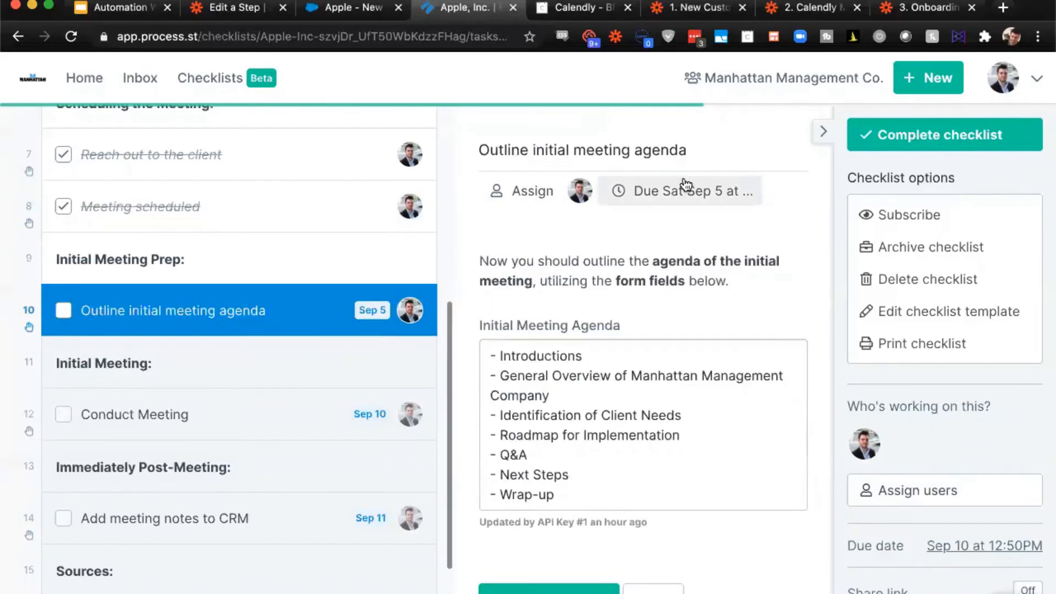
left_click(684, 190)
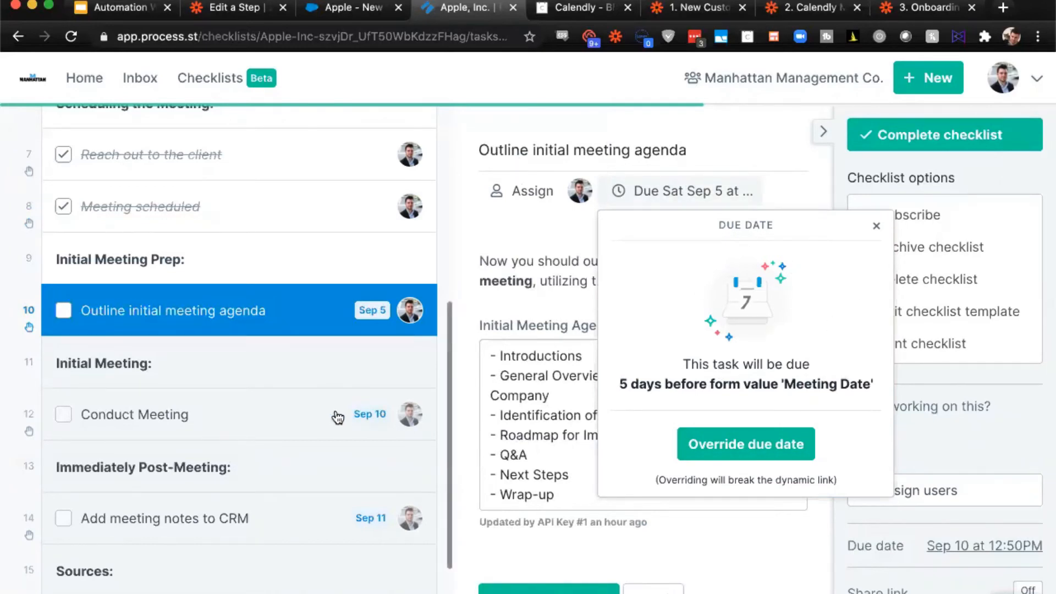
left_click(500, 254)
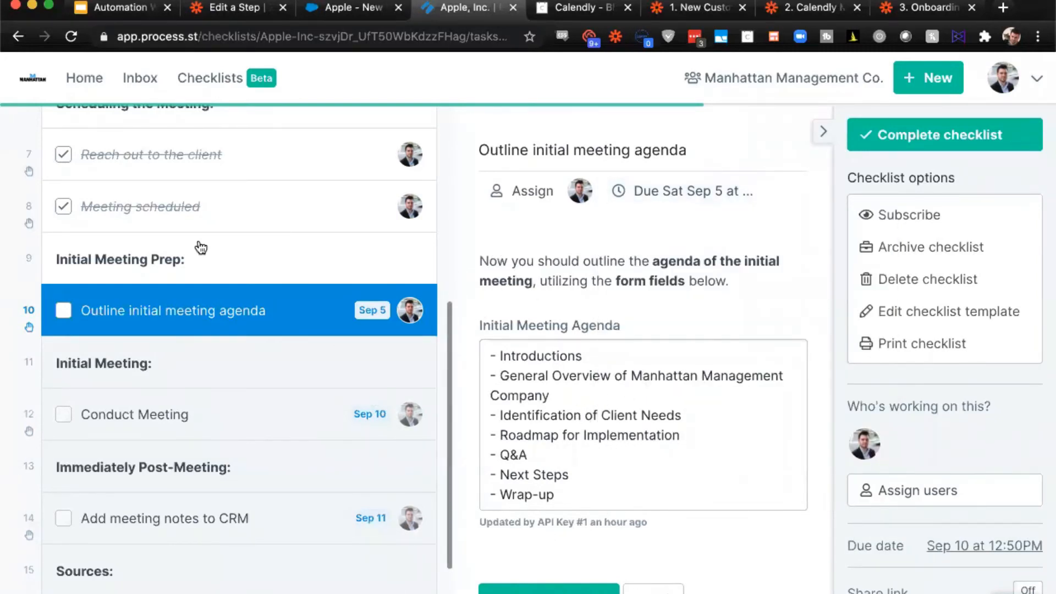
left_click(63, 310)
- Review the agenda and meeting notes in the Conduct Meeting task, and complete the task
left_click(212, 419)
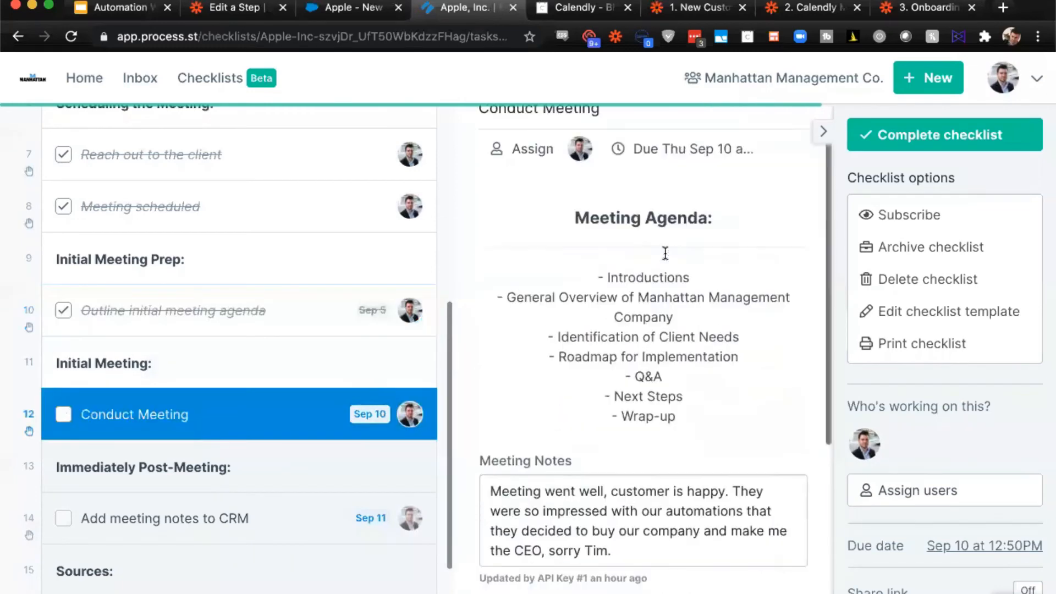
scroll(668, 258, "down", 3)
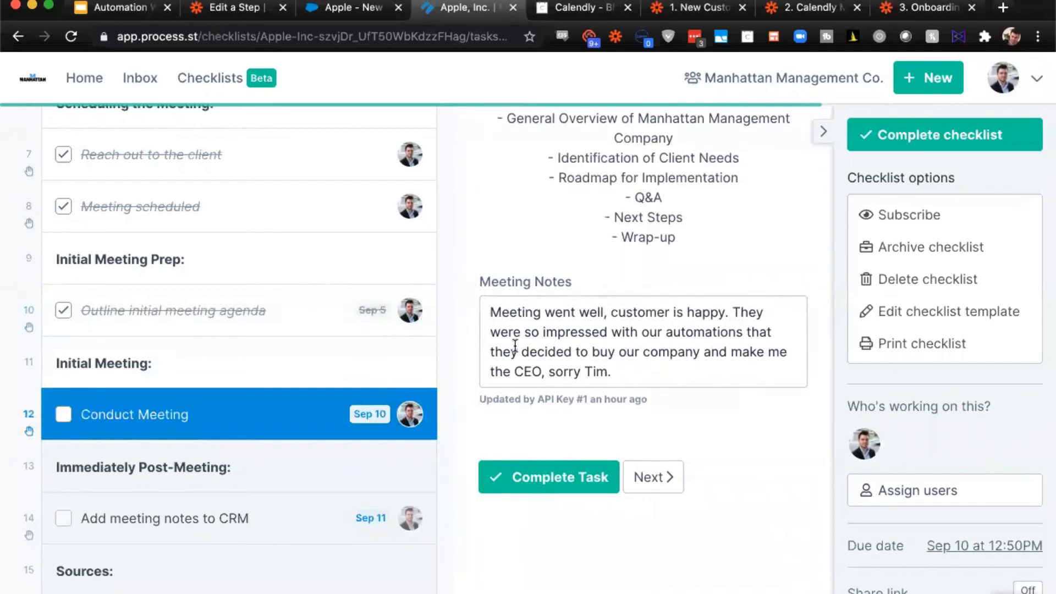
left_click(548, 477)
- Answer Yes to Send Notes to Salesforce in the Add meeting notes to CRM task, and complete the task
left_click(171, 526)
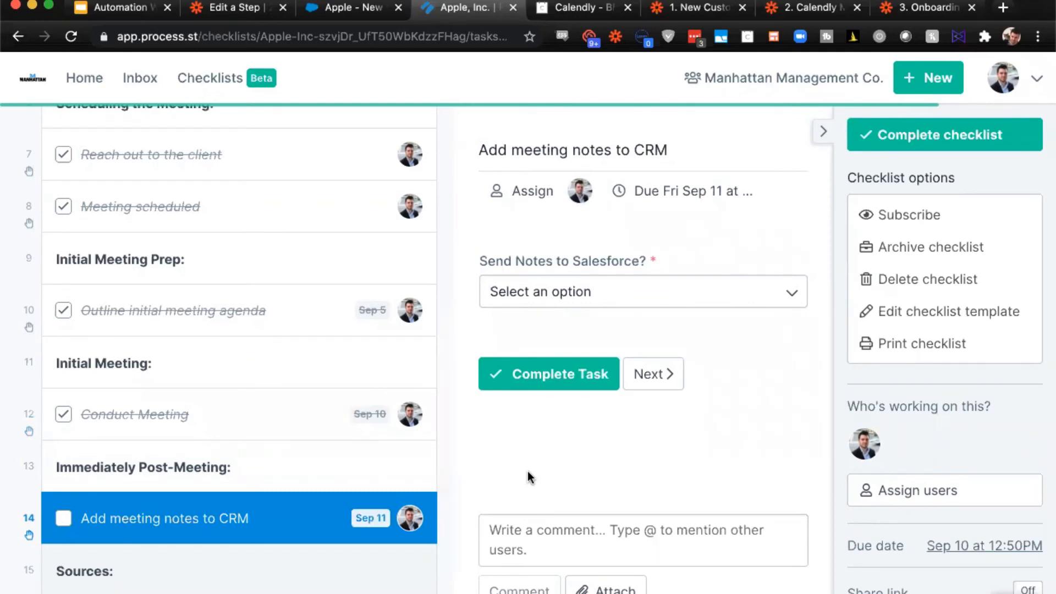
left_click(596, 296)
left_click(592, 309)
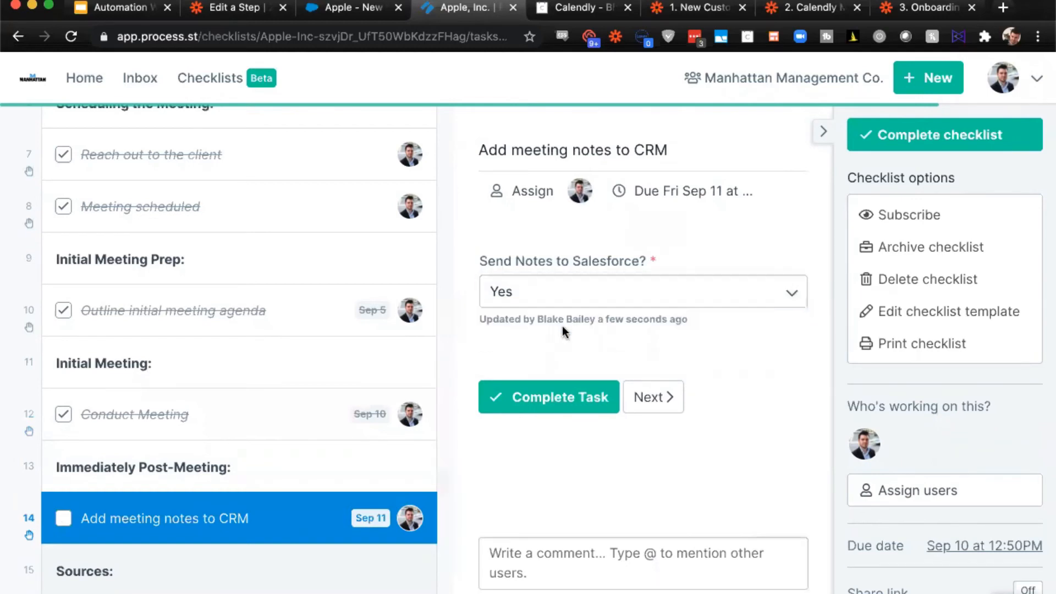
left_click(546, 396)
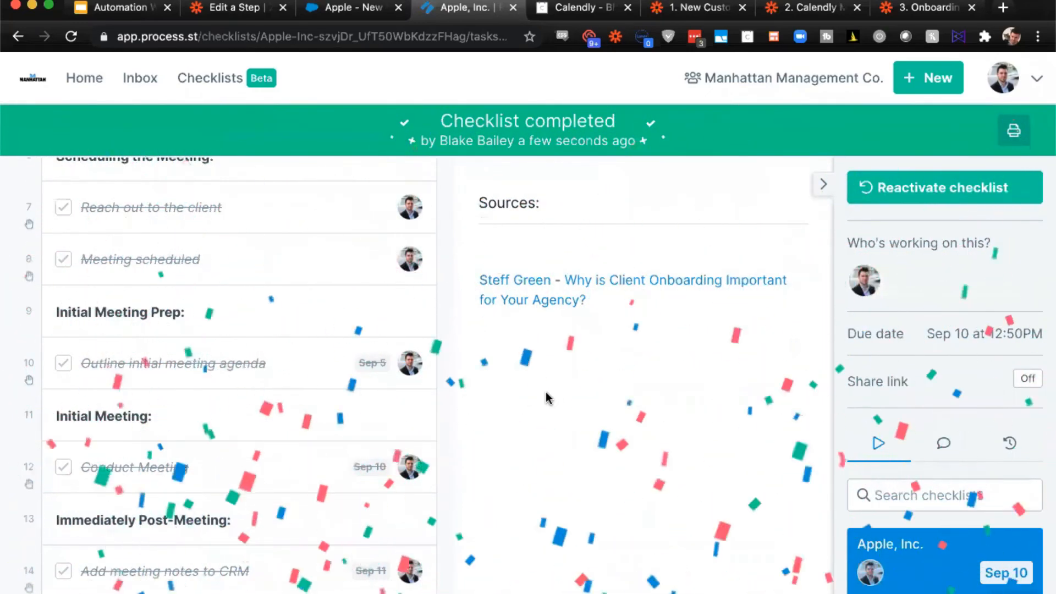
scroll(366, 378, "down", 5)
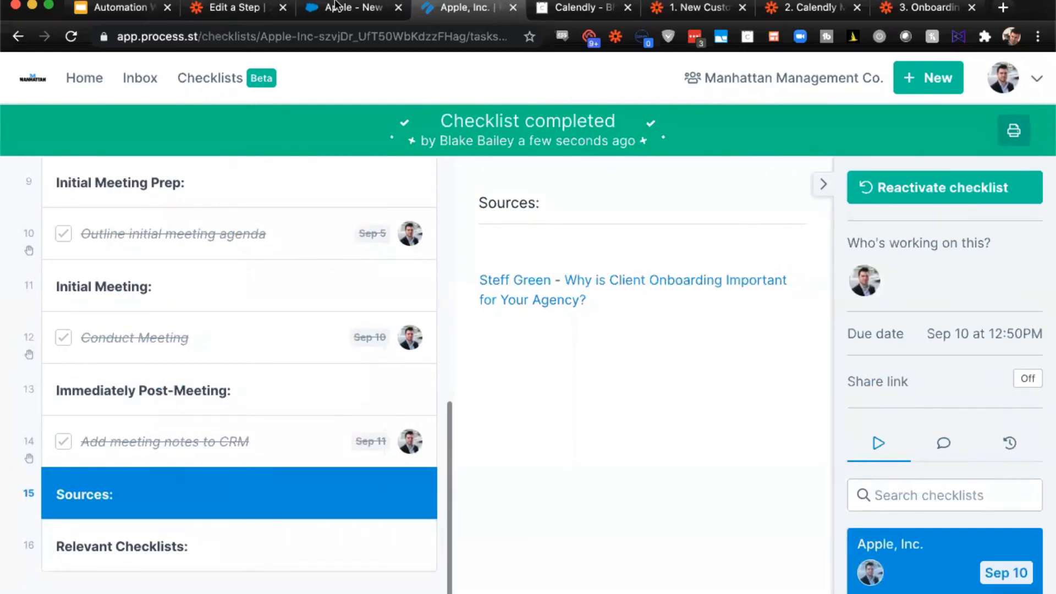
- Switch to Salesforce and examine the Onboarding Notes record for Apple, Inc., including its client contact, meeting notes and checklist link
left_click(351, 7)
left_click_drag(132, 486, 53, 413)
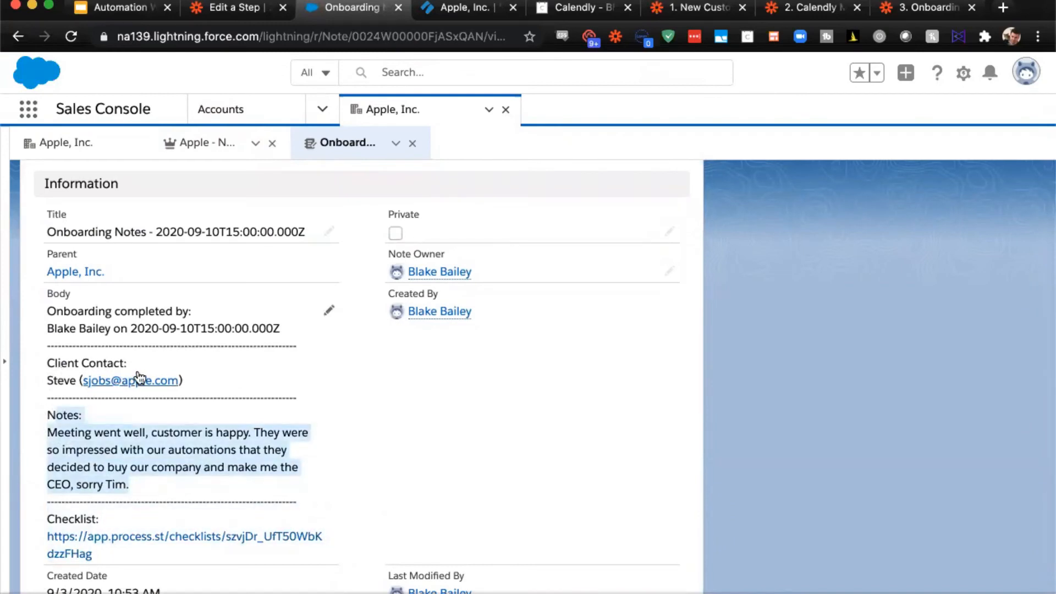
left_click_drag(38, 329, 228, 329)
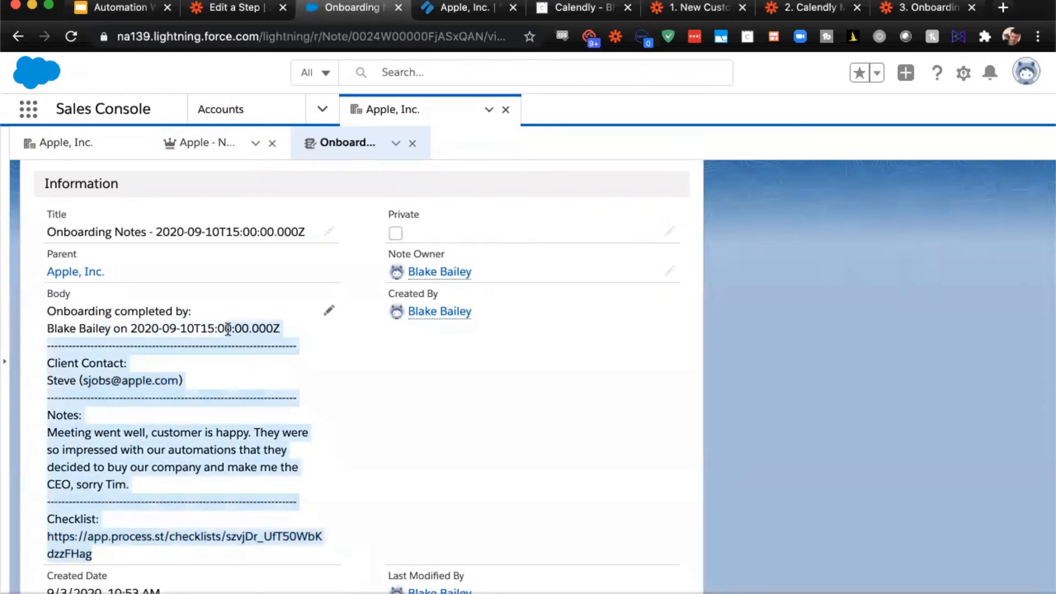
left_click(228, 330)
scroll(216, 385, "down", 2)
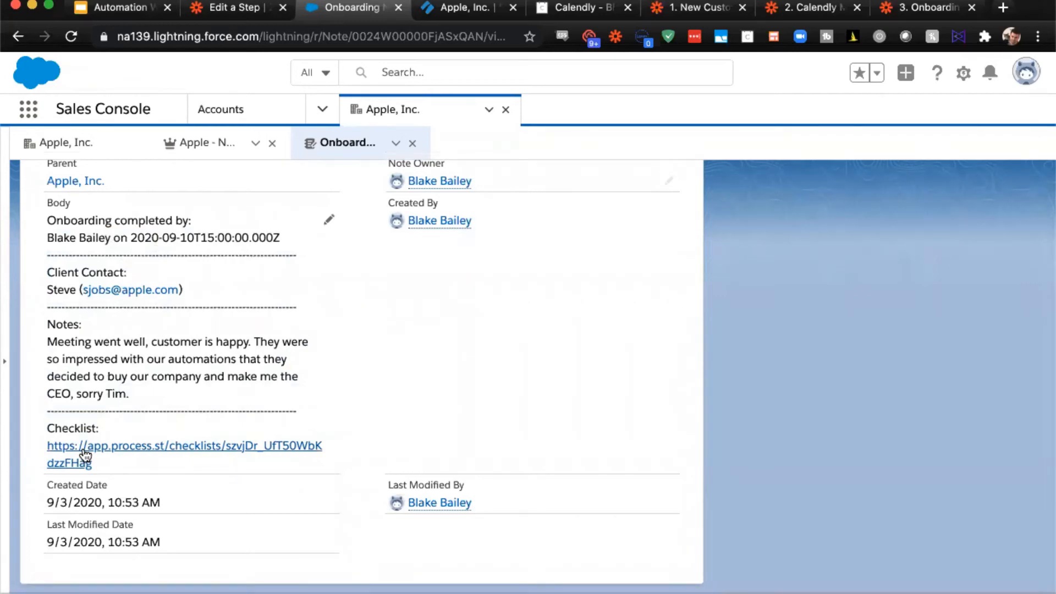
scroll(176, 400, "up", 5)
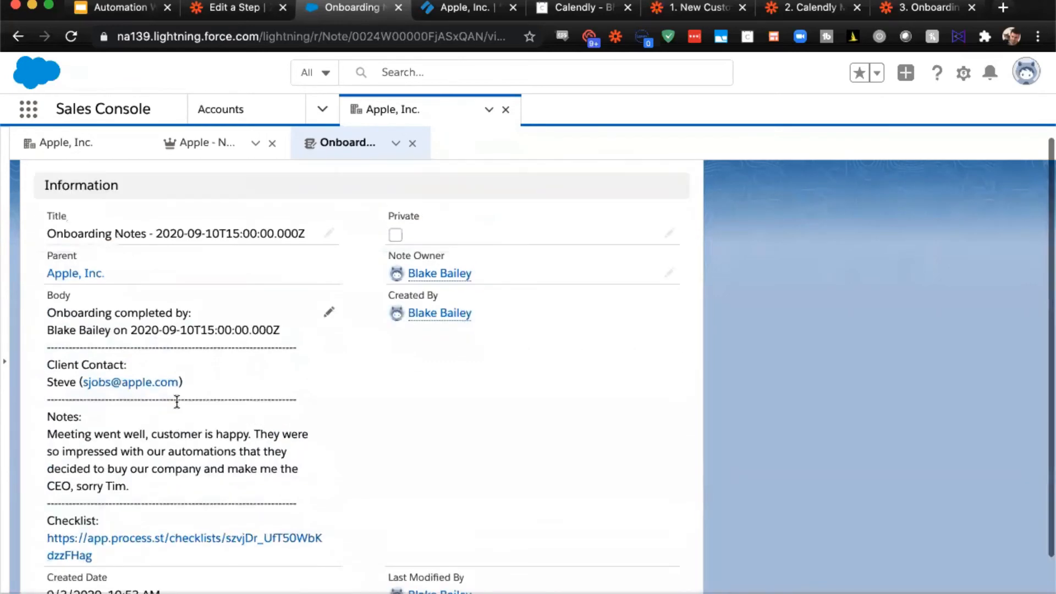
scroll(176, 401, "down", 1)
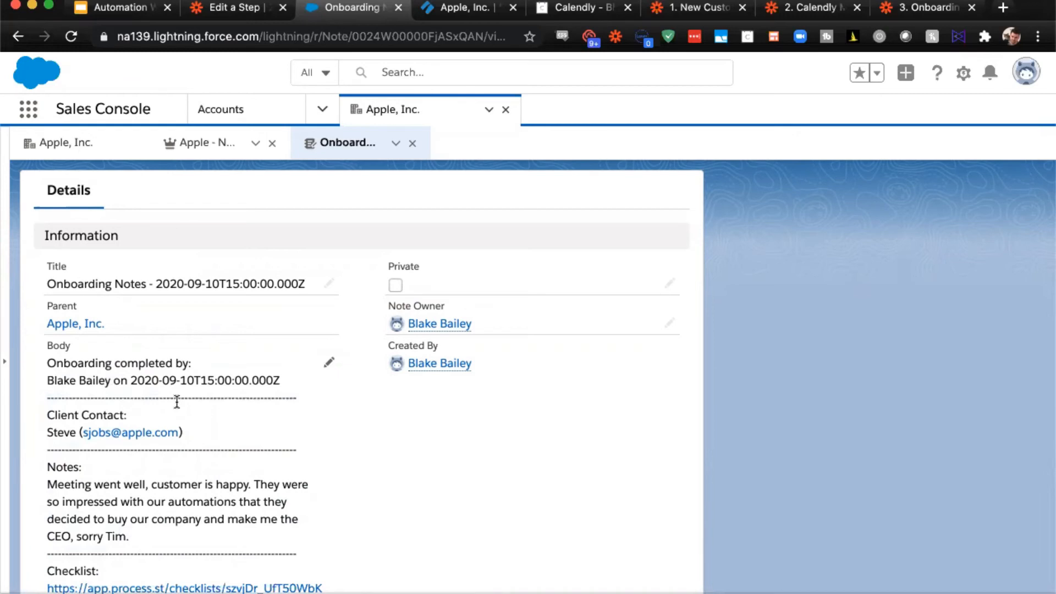
- Switch to the New Customer in Salesforce zap in Zapier and inspect its trigger's app and event settings
left_click(684, 15)
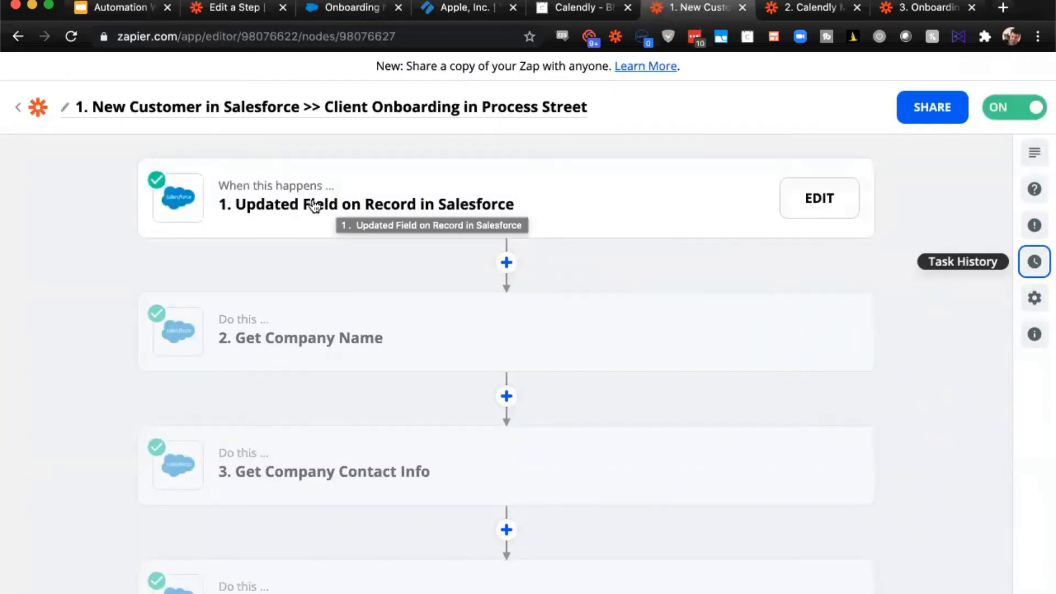
left_click(401, 203)
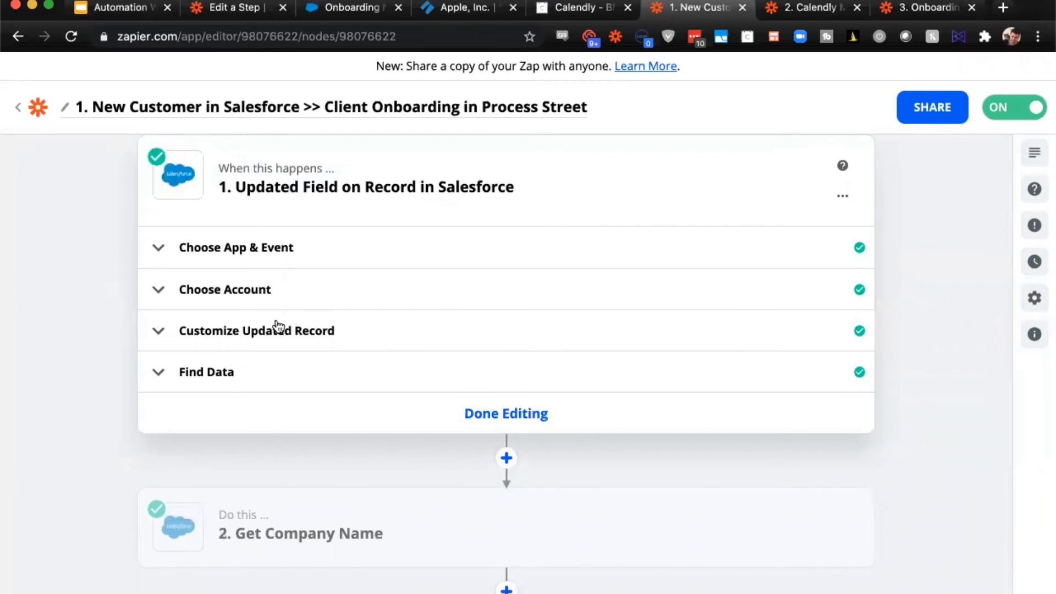
left_click(283, 252)
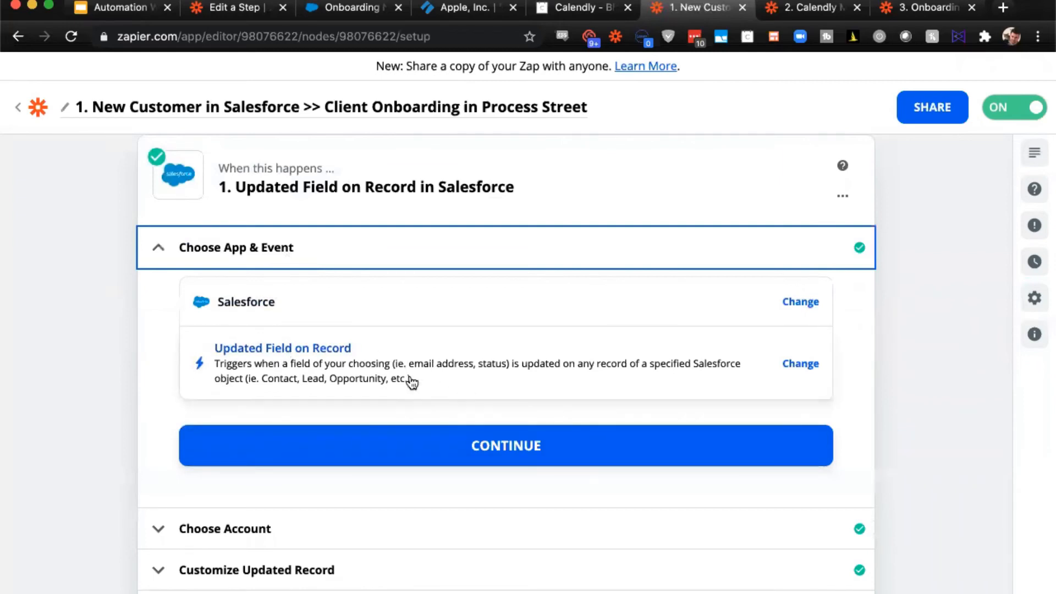
- Inspect the Salesforce trigger's Customize Updated Record settings: the watched object, the field and the value it must be updated to
scroll(385, 352, "down", 1)
left_click(266, 534)
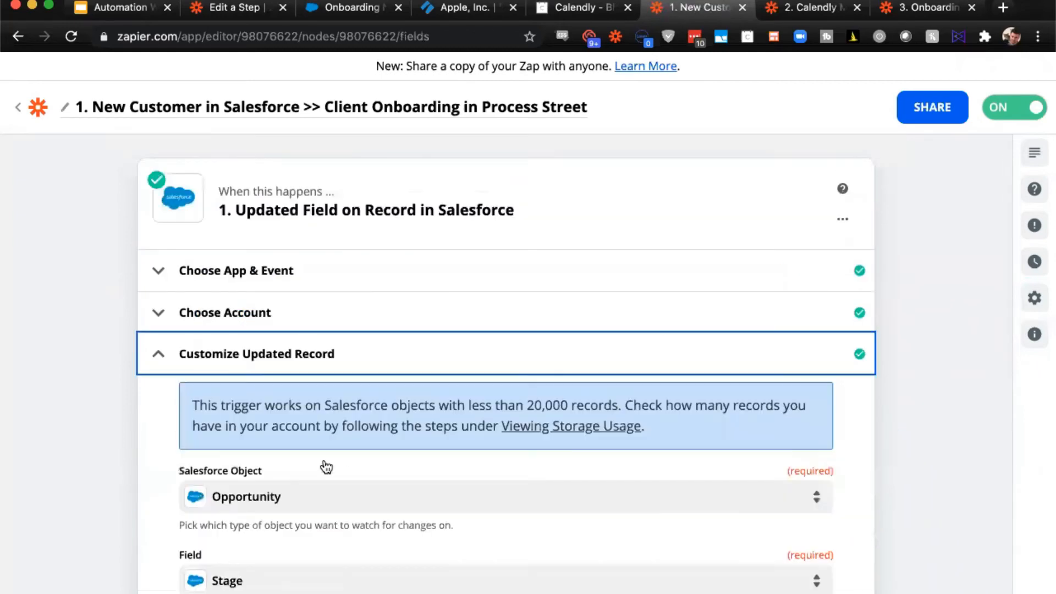
scroll(396, 325, "down", 4)
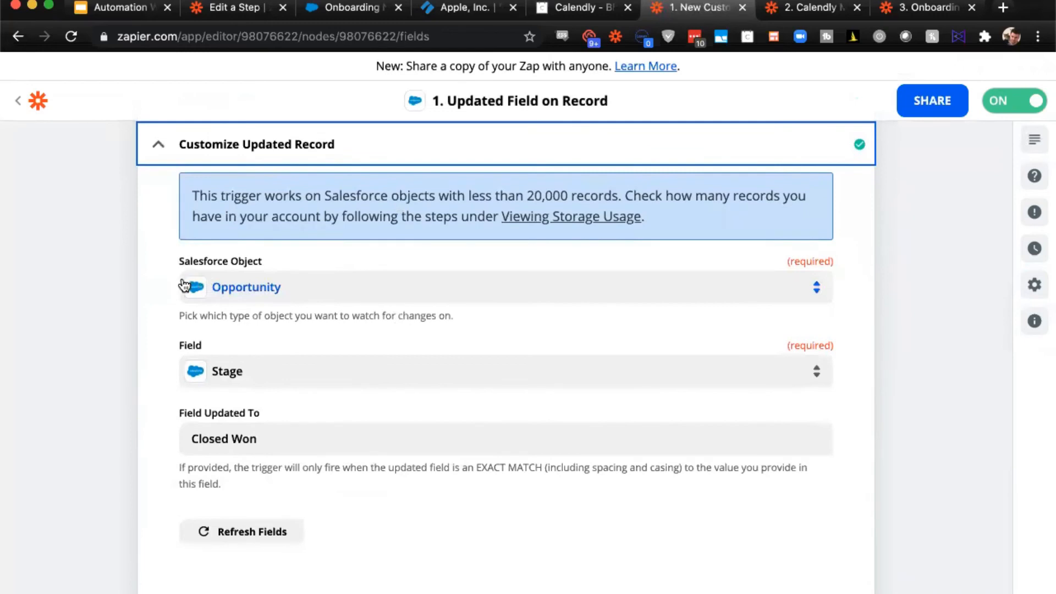
scroll(306, 295, "up", 1)
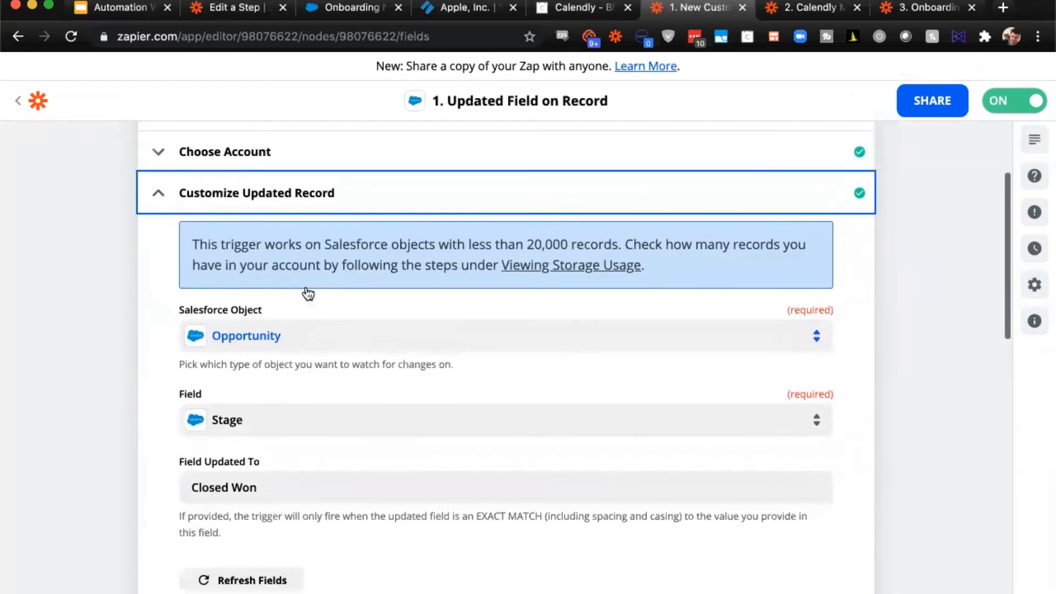
scroll(240, 346, "down", 1)
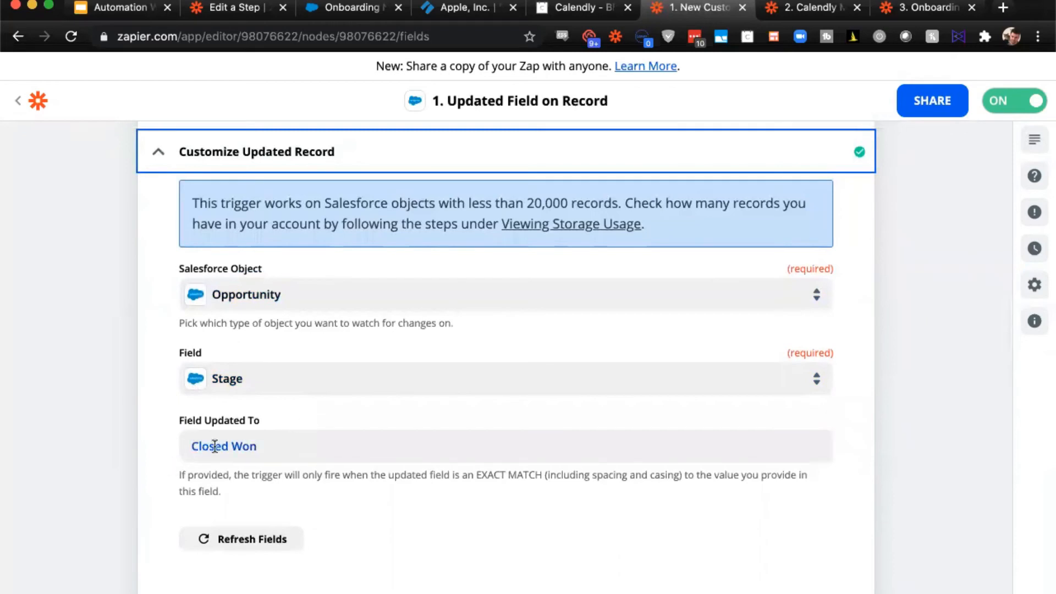
scroll(247, 452, "down", 3)
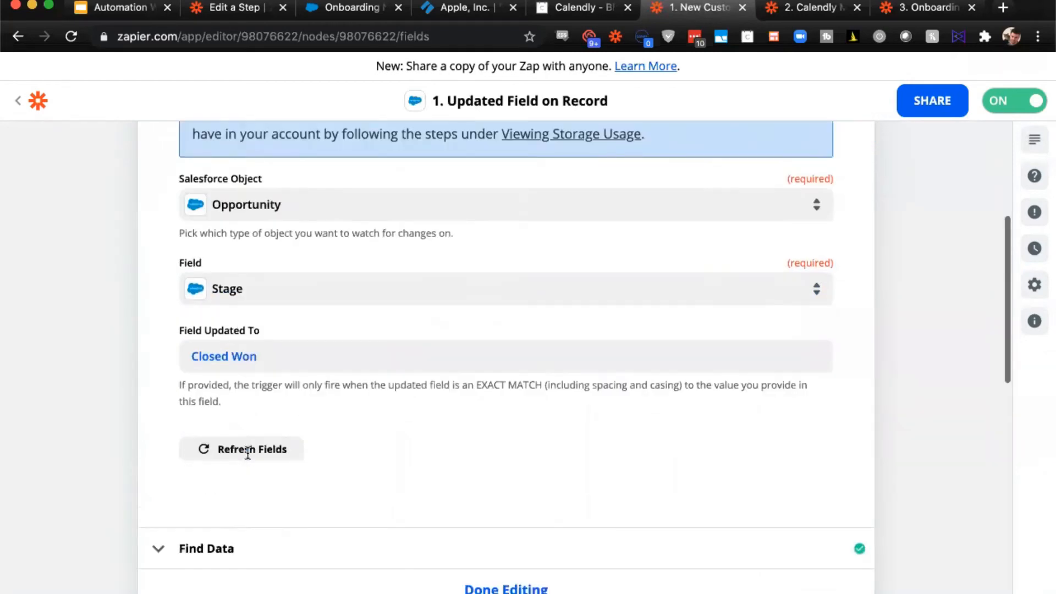
- Examine the sample opportunity data under Find Data for the Updated Field on Record trigger, including its account, owner and contact IDs
left_click(252, 501)
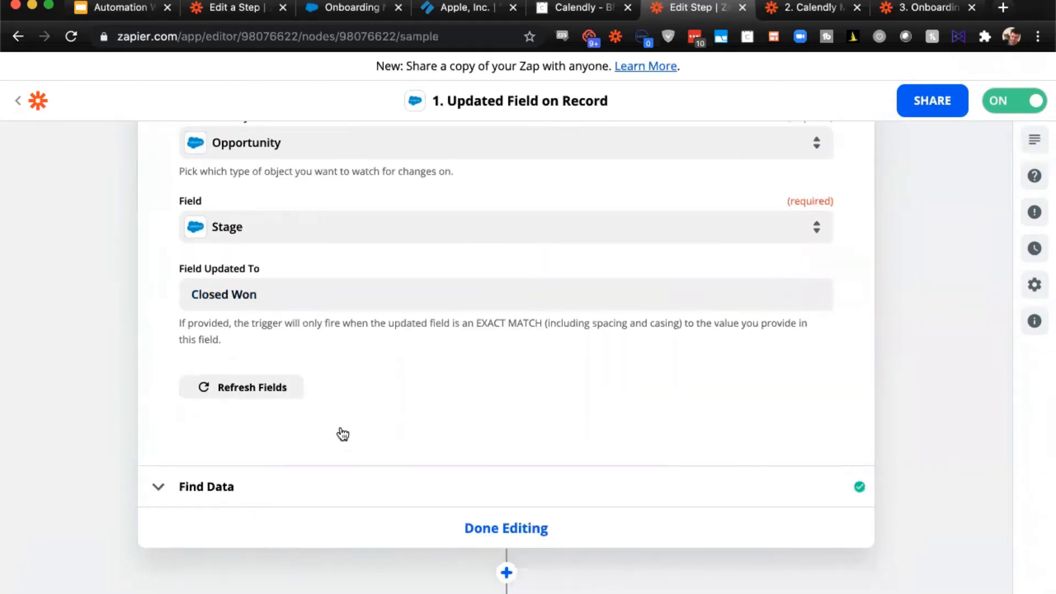
scroll(407, 317, "down", 10)
scroll(407, 318, "down", 5)
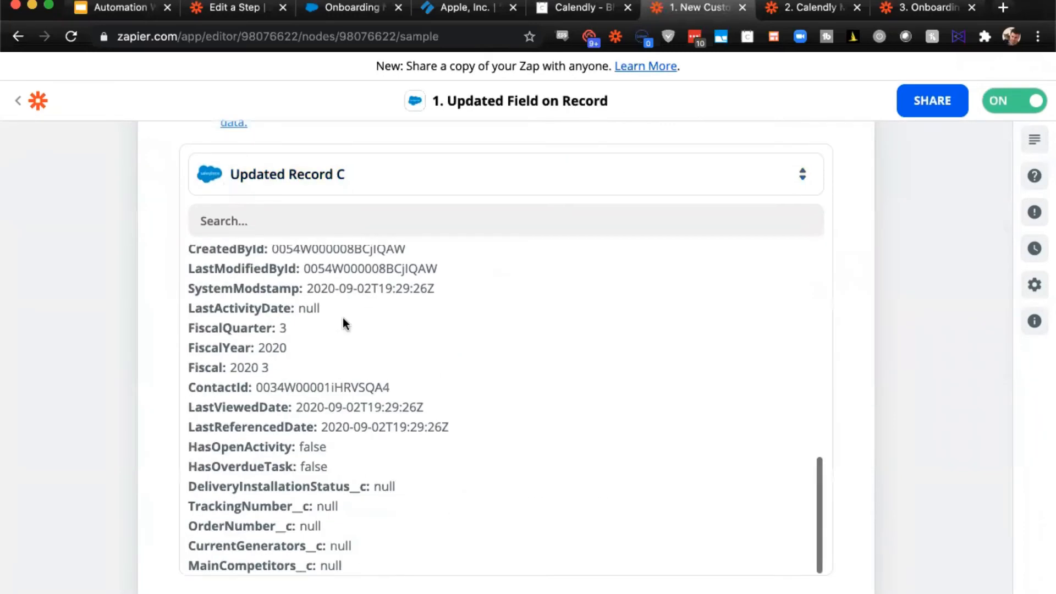
scroll(342, 318, "up", 10)
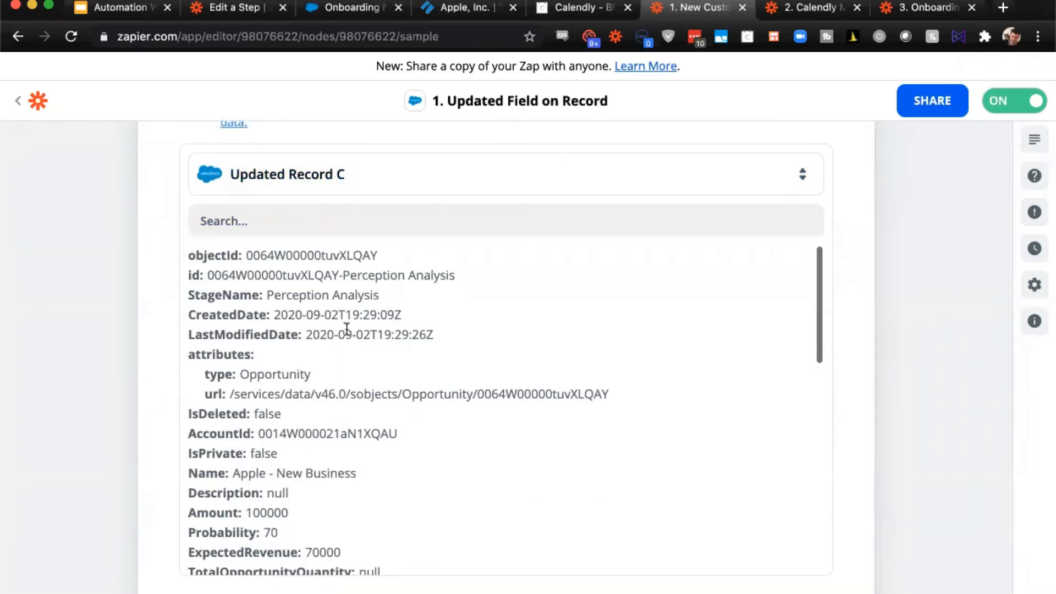
scroll(347, 364, "down", 3)
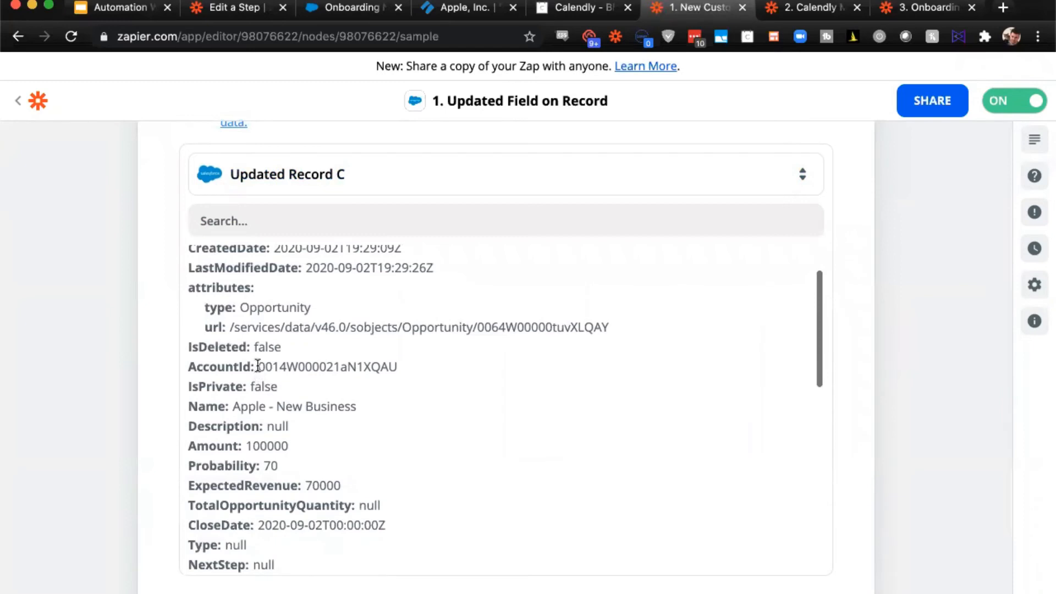
scroll(396, 370, "down", 10)
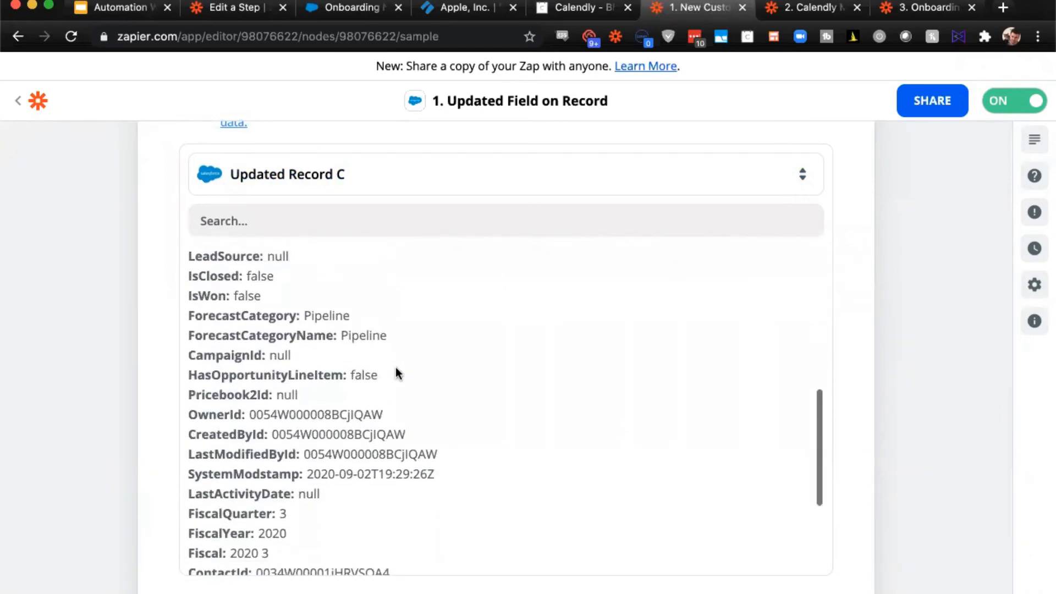
scroll(396, 369, "down", 3)
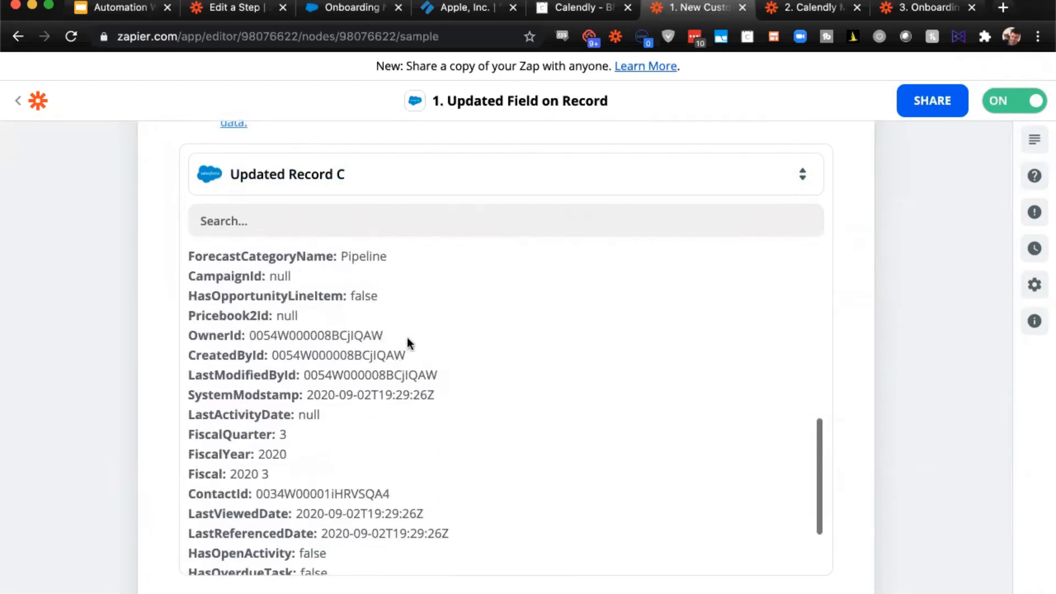
- Inspect the Get Company Name action's app and event, and its record search object, search field and search value
scroll(106, 354, "down", 8)
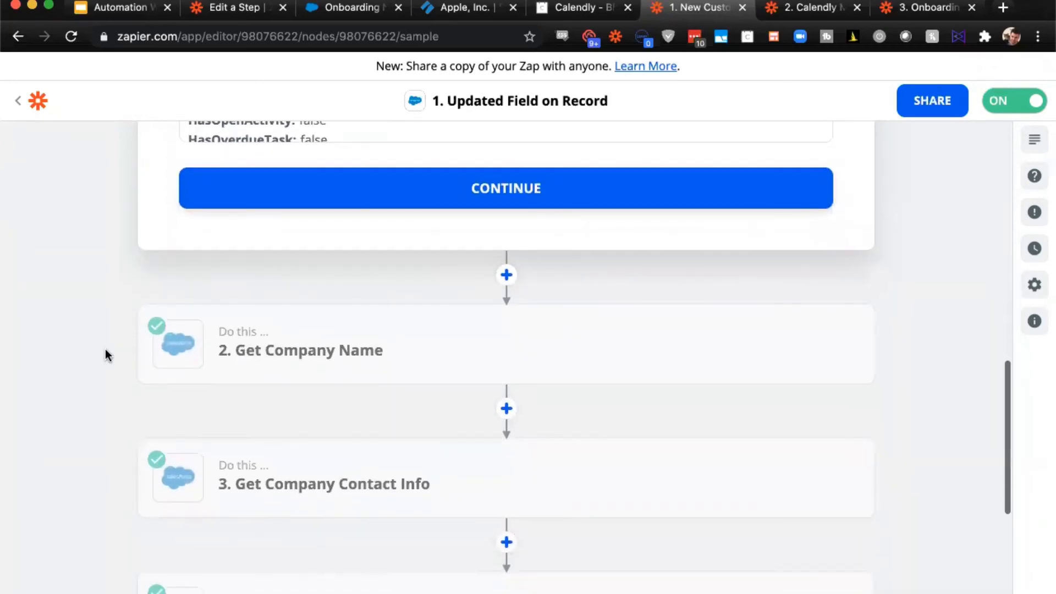
left_click(343, 358)
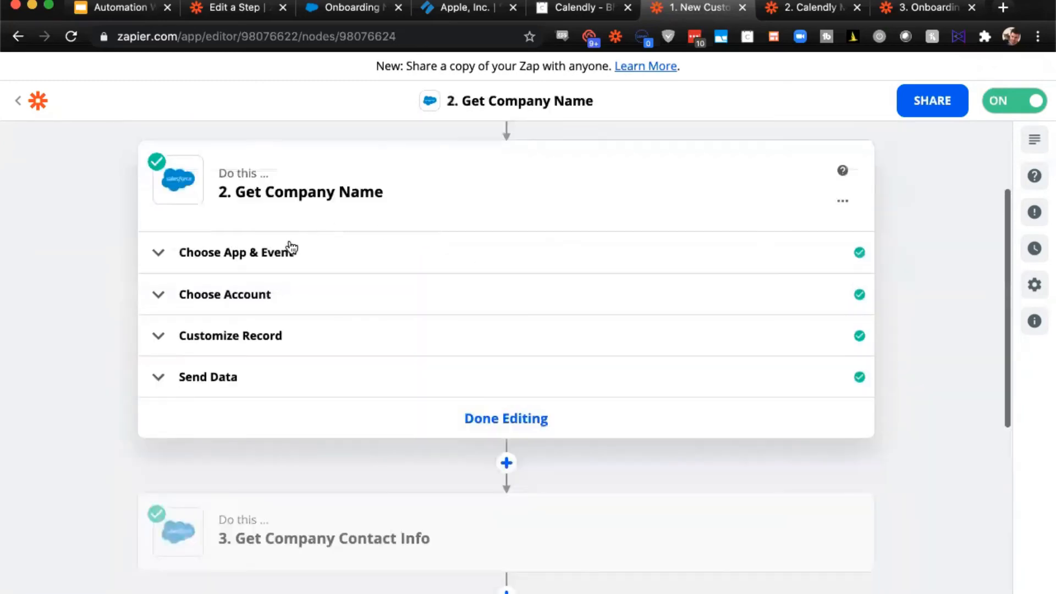
left_click(266, 261)
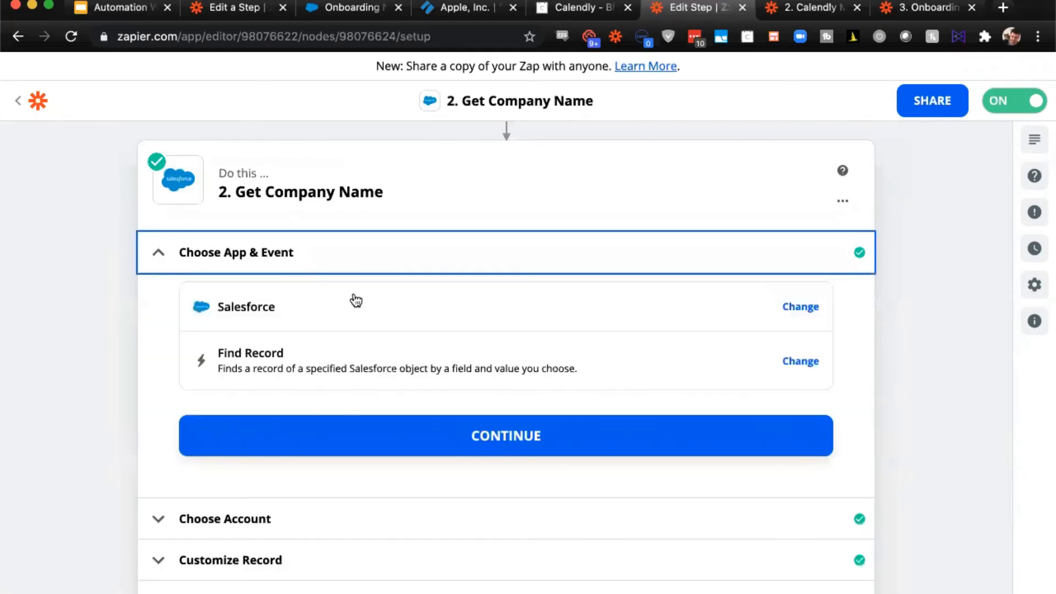
left_click(220, 559)
scroll(255, 349, "down", 3)
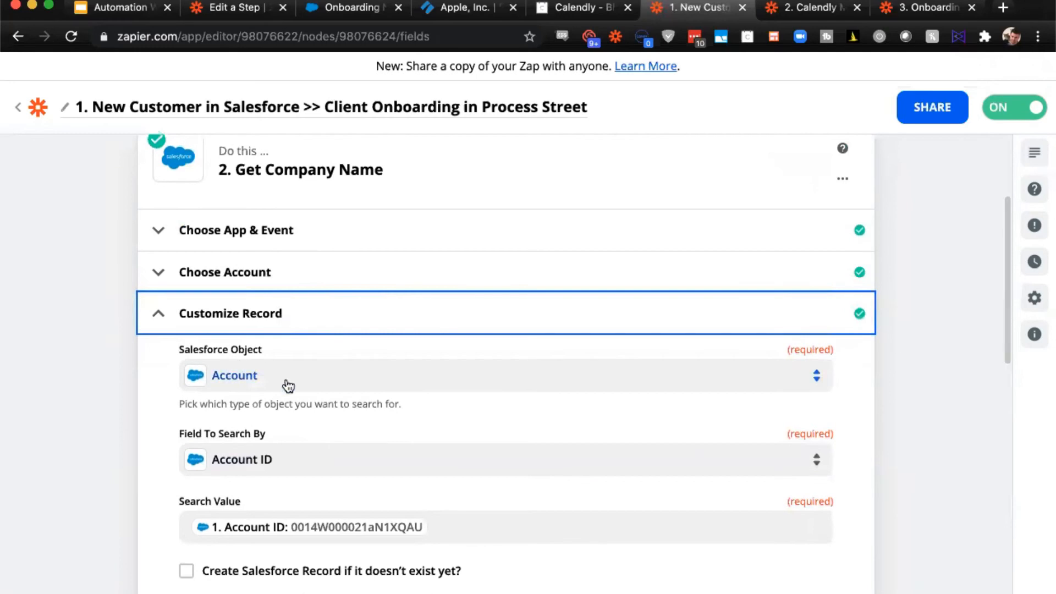
scroll(302, 388, "down", 2)
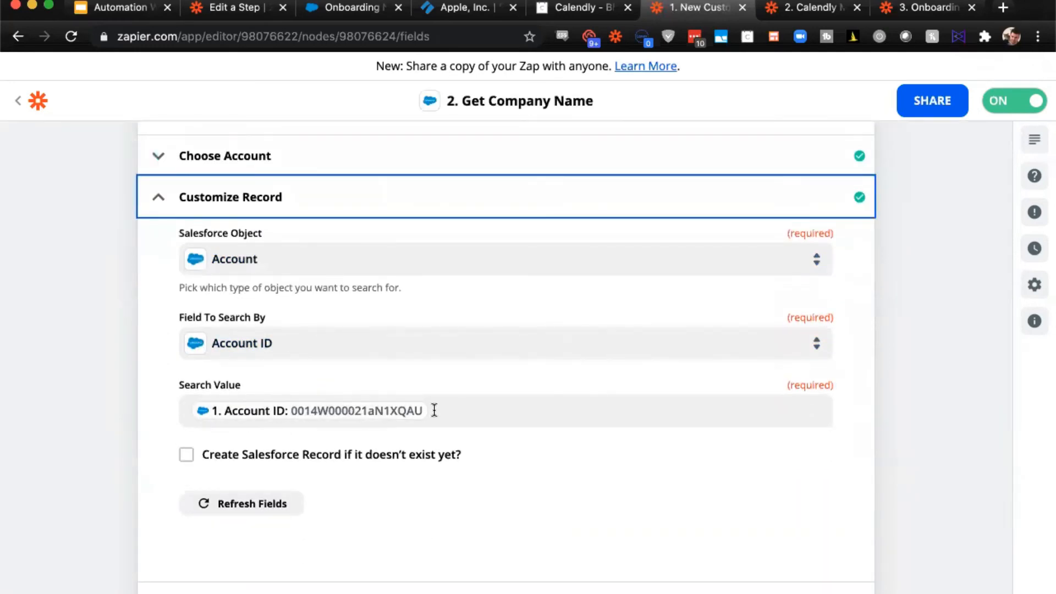
- Examine the Salesforce account record in the Get Company Name action's test data, highlighting the company name
scroll(242, 420, "down", 3)
left_click(218, 408)
scroll(216, 405, "down", 6)
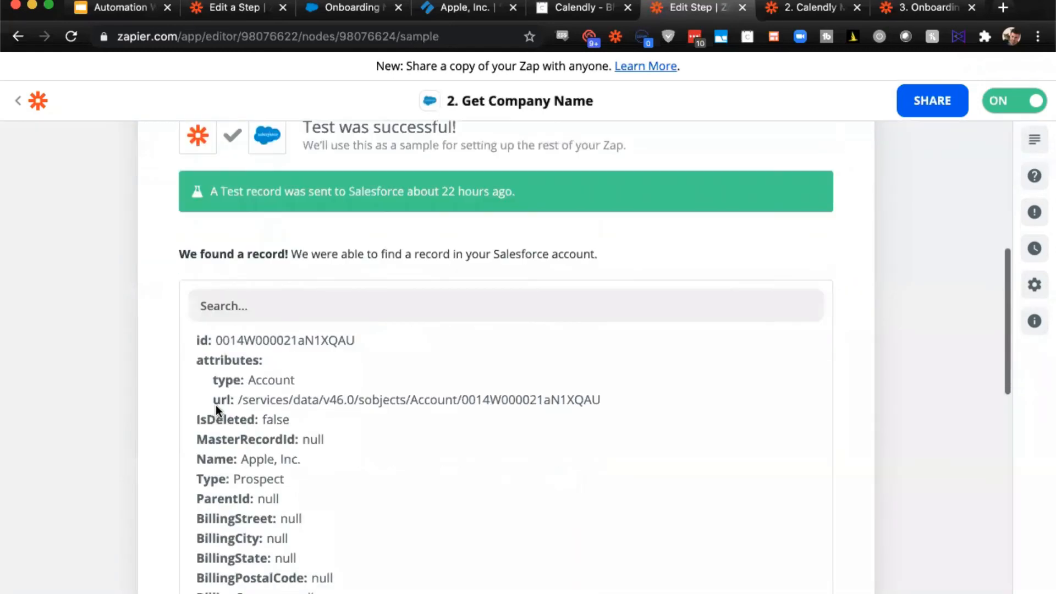
left_click_drag(241, 387, 322, 387)
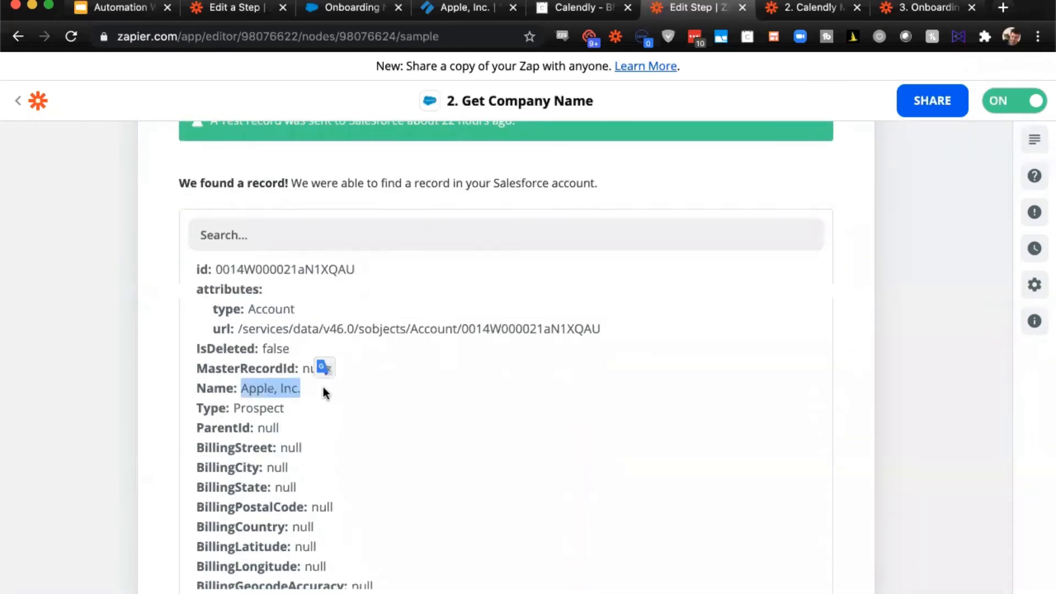
scroll(478, 320, "down", 1)
scroll(478, 321, "down", 15)
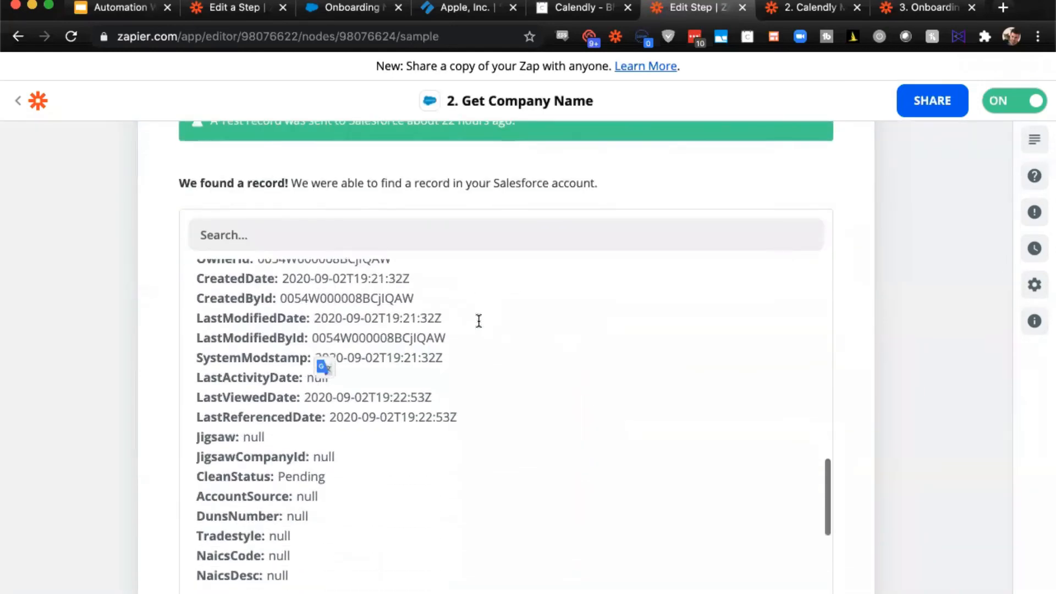
scroll(479, 326, "down", 5)
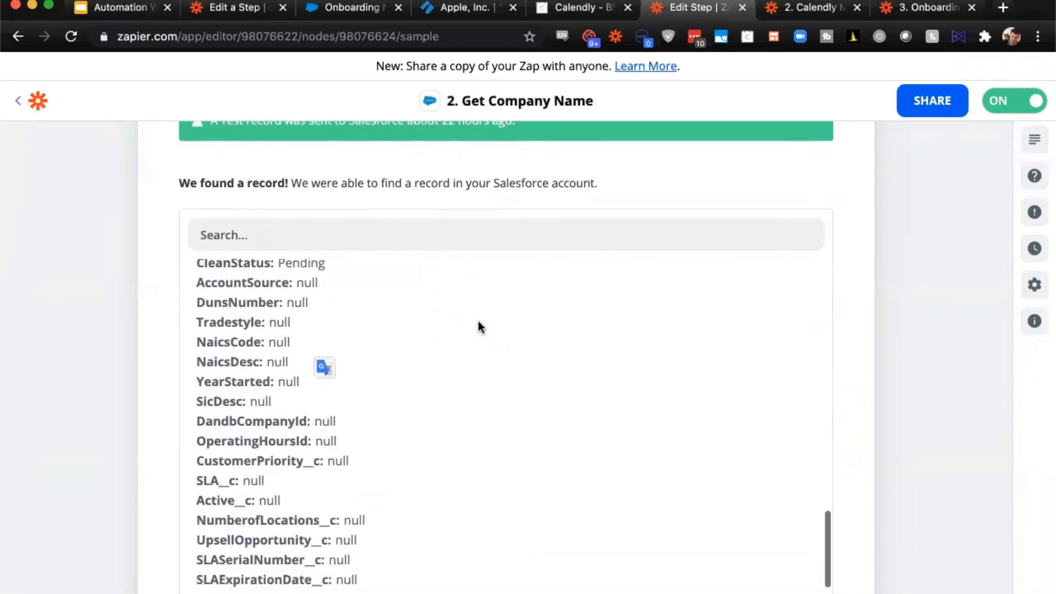
scroll(479, 324, "up", 20)
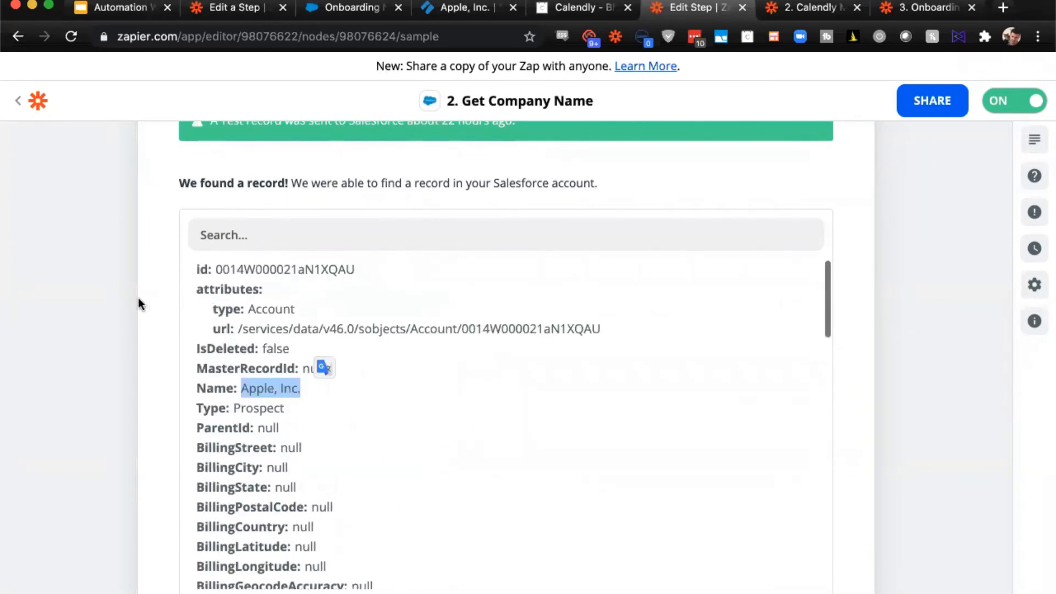
left_click(97, 297)
- Inspect the Get Company Contact Info action's Customize Record settings for the Salesforce object, search field and search value
scroll(97, 297, "down", 8)
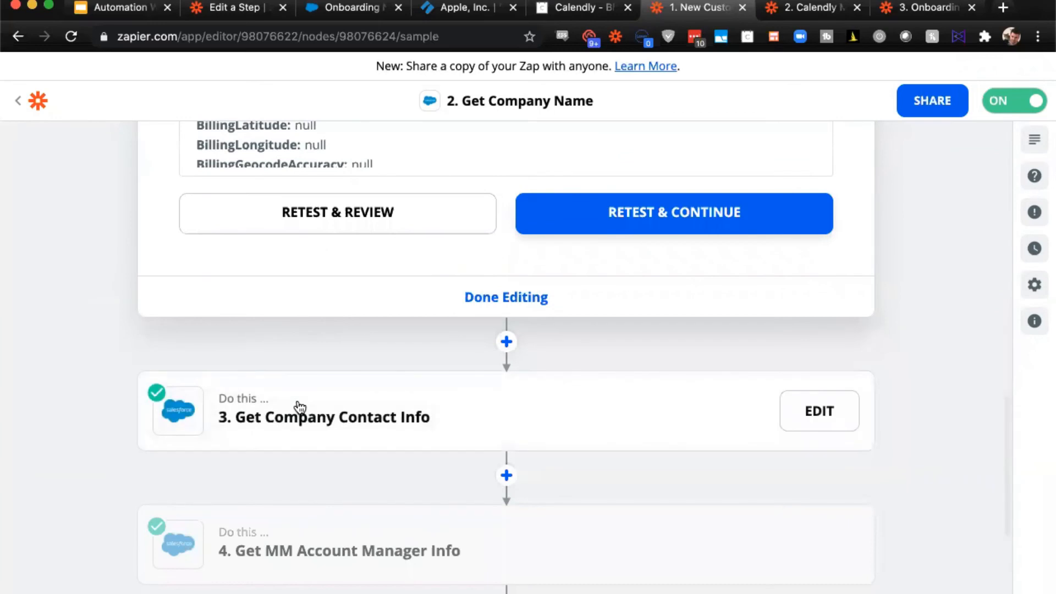
left_click(299, 407)
left_click(259, 342)
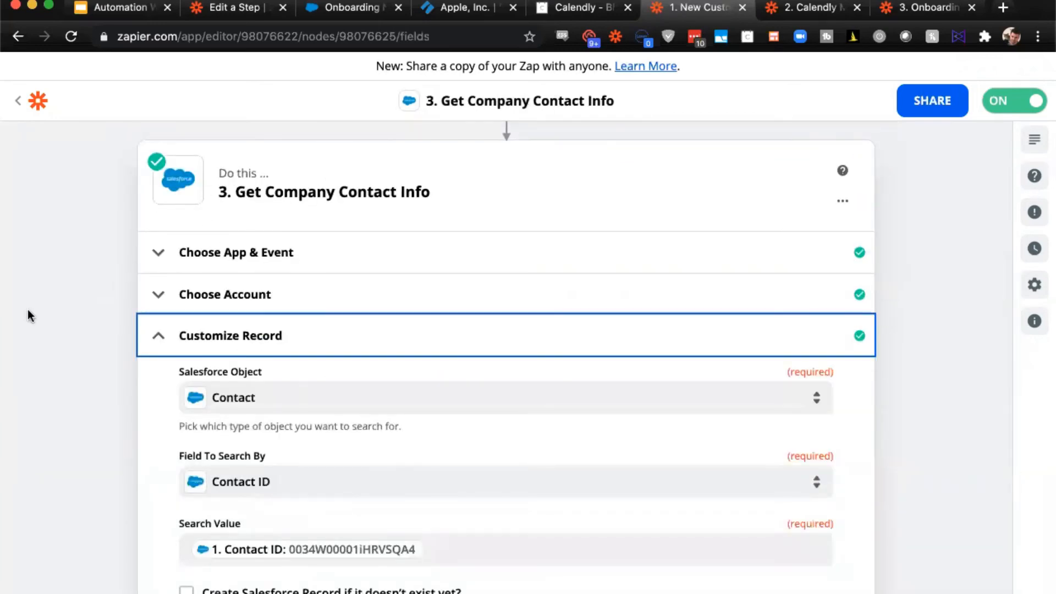
scroll(106, 266, "down", 2)
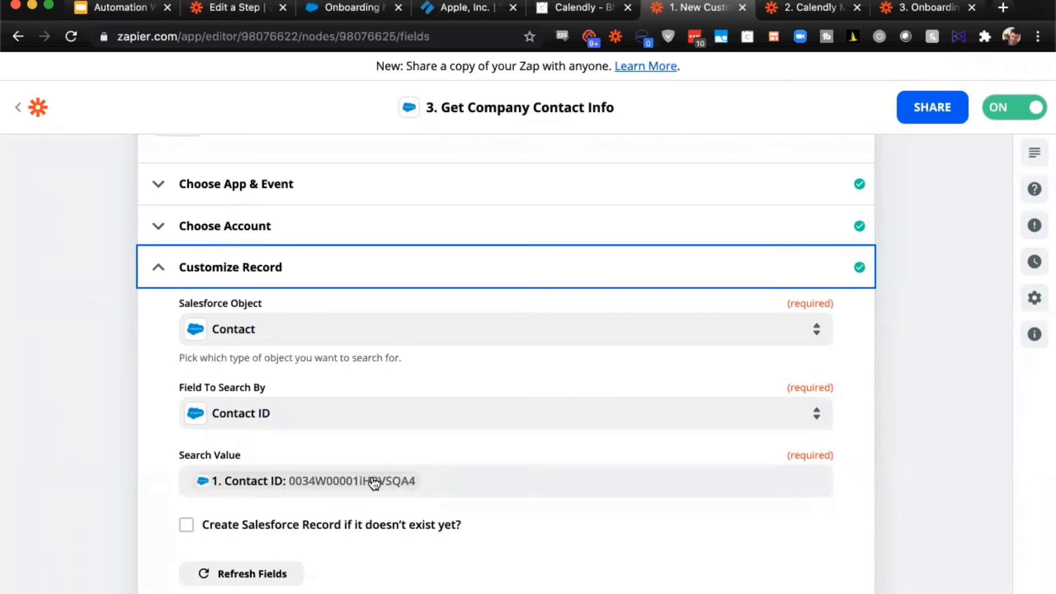
scroll(78, 358, "down", 3)
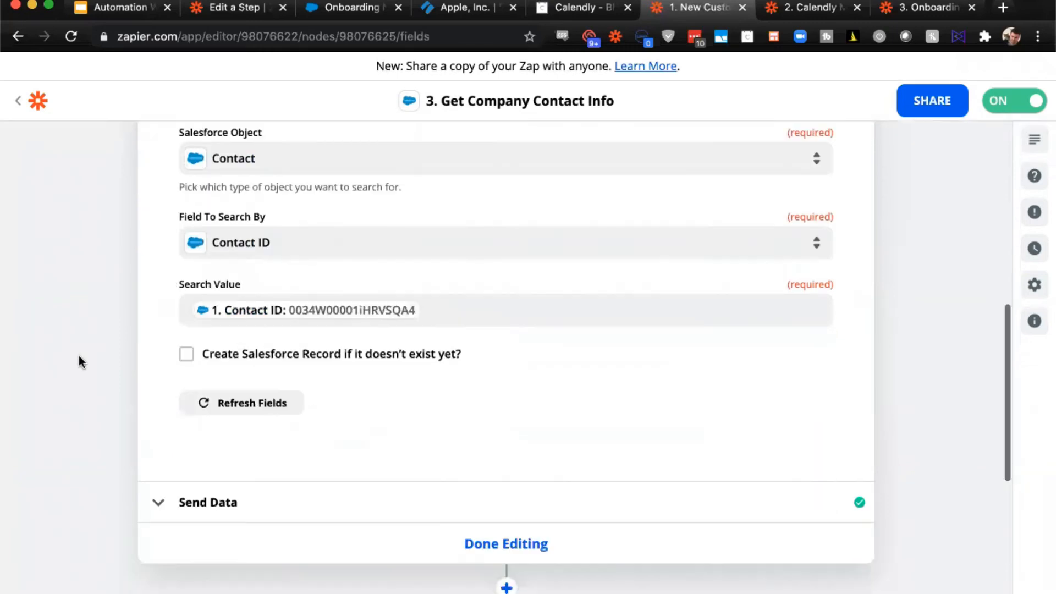
- Inspect the Get MM Account Manager Info action's Customize Record settings for the Salesforce object, search field and search value
scroll(313, 454, "down", 4)
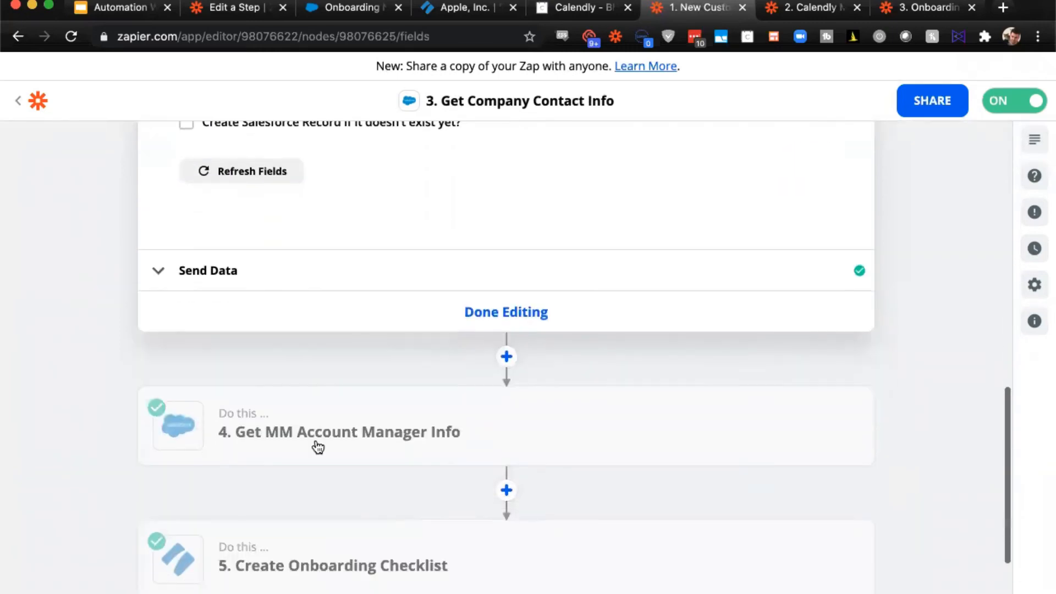
left_click(318, 443)
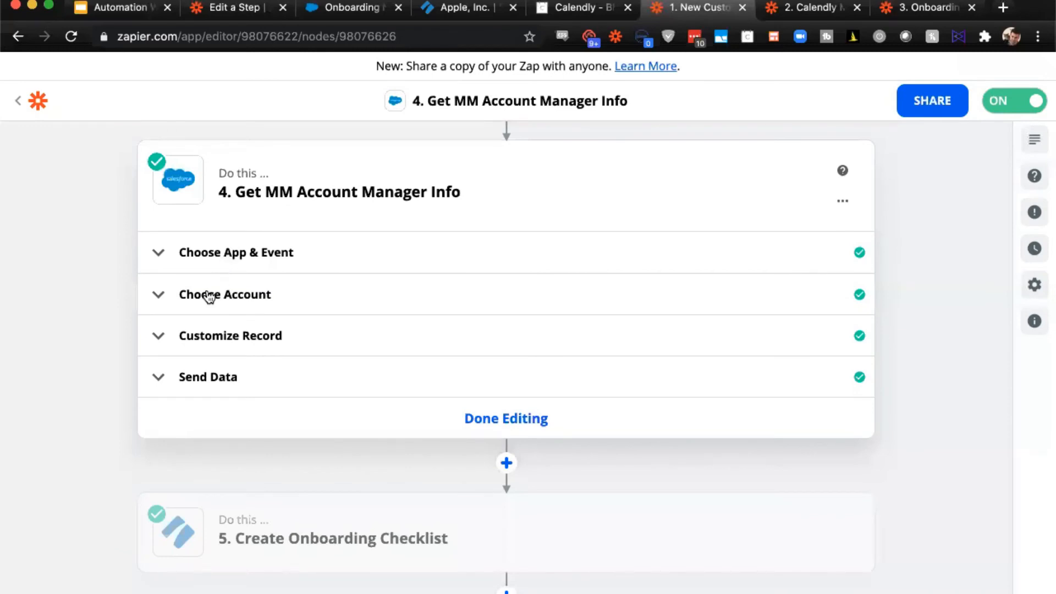
left_click(189, 334)
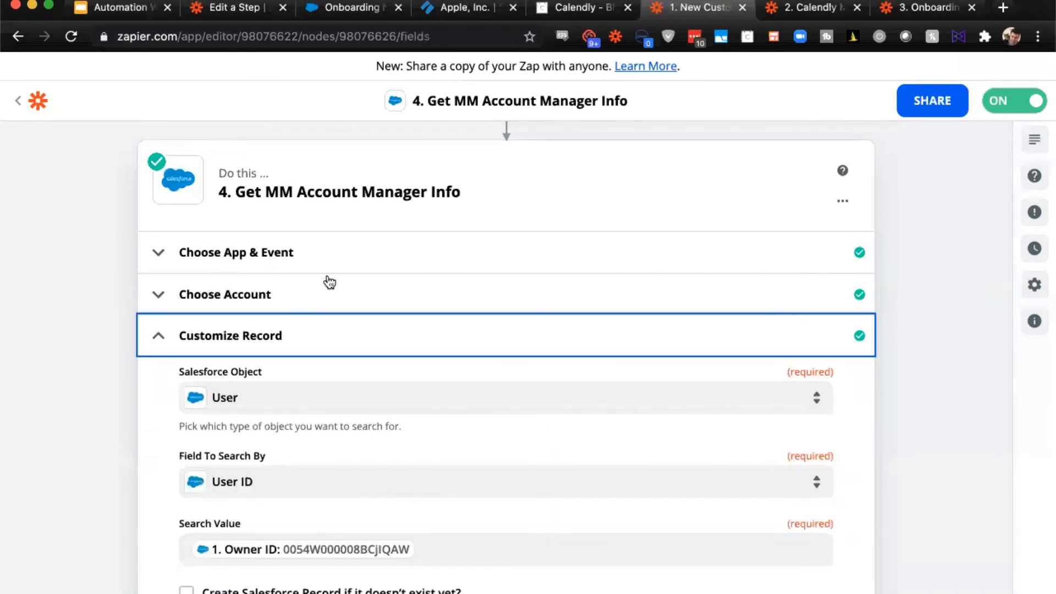
scroll(186, 270, "down", 3)
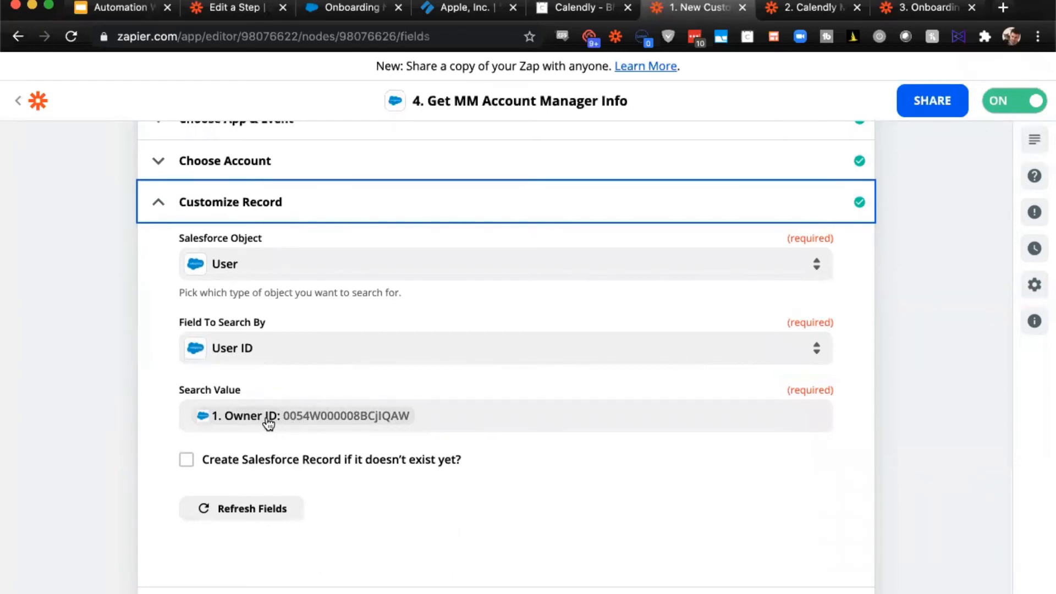
- Examine the Salesforce user record in the Get MM Account Manager Info action's test data
scroll(358, 312, "down", 5)
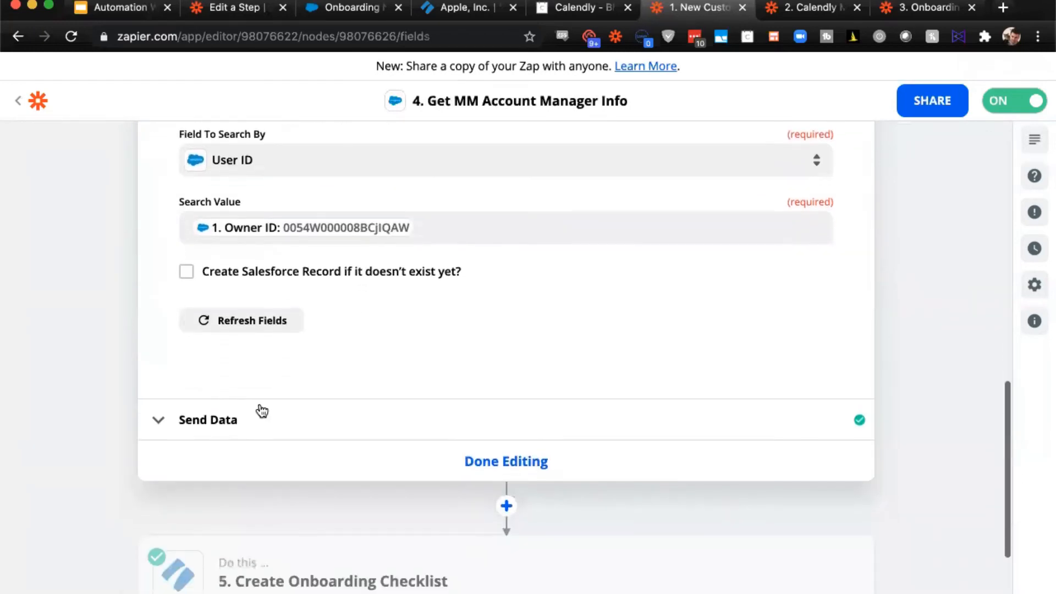
left_click(256, 410)
scroll(305, 281, "down", 7)
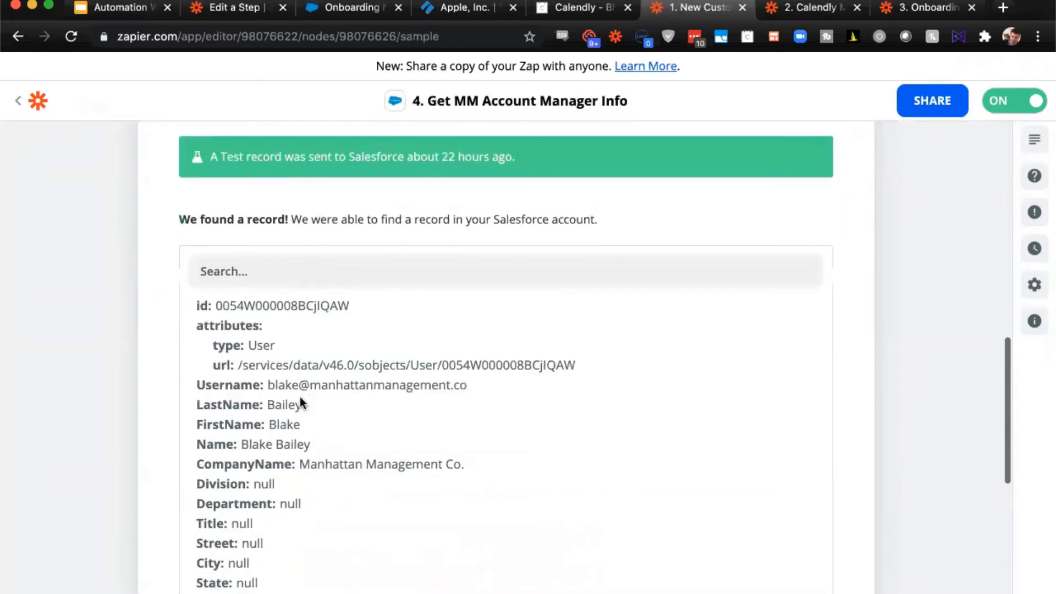
scroll(156, 302, "down", 3)
- Open the Create Onboarding Checklist action and view its chosen app and event
scroll(154, 298, "down", 5)
mouse_move(311, 411)
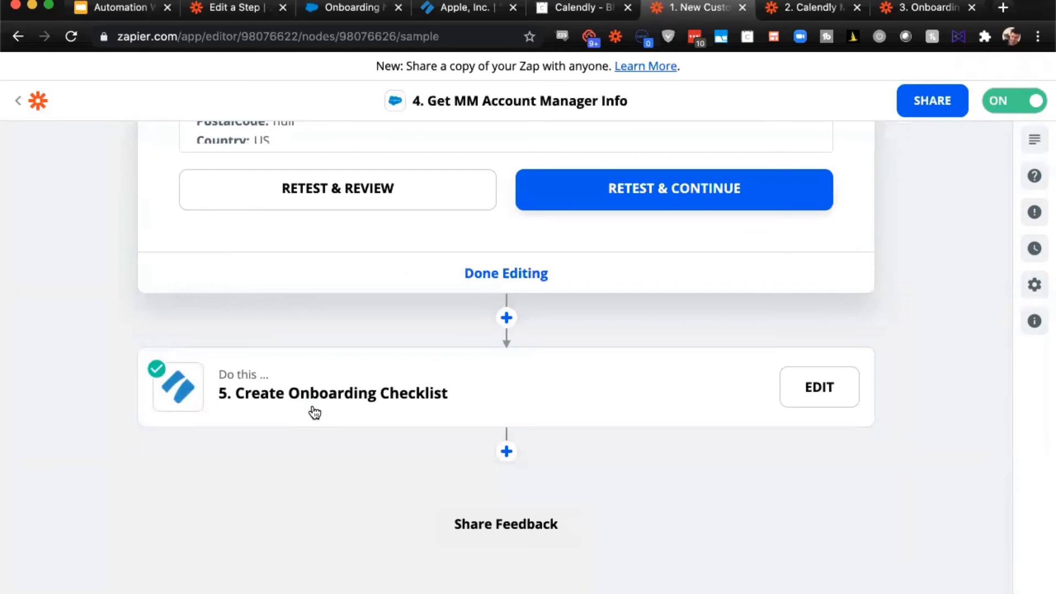
left_click(314, 413)
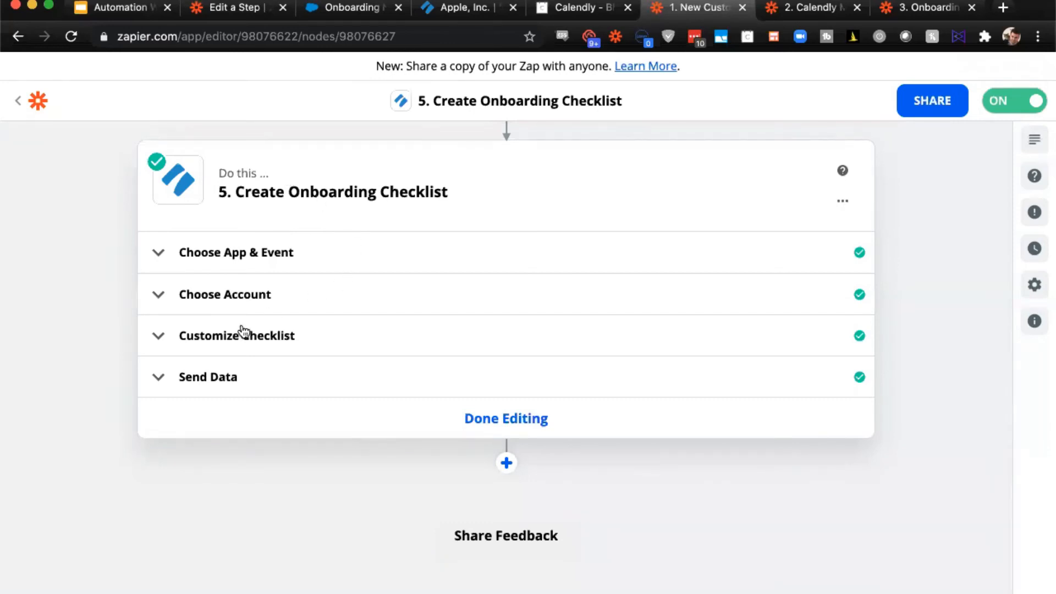
left_click(271, 244)
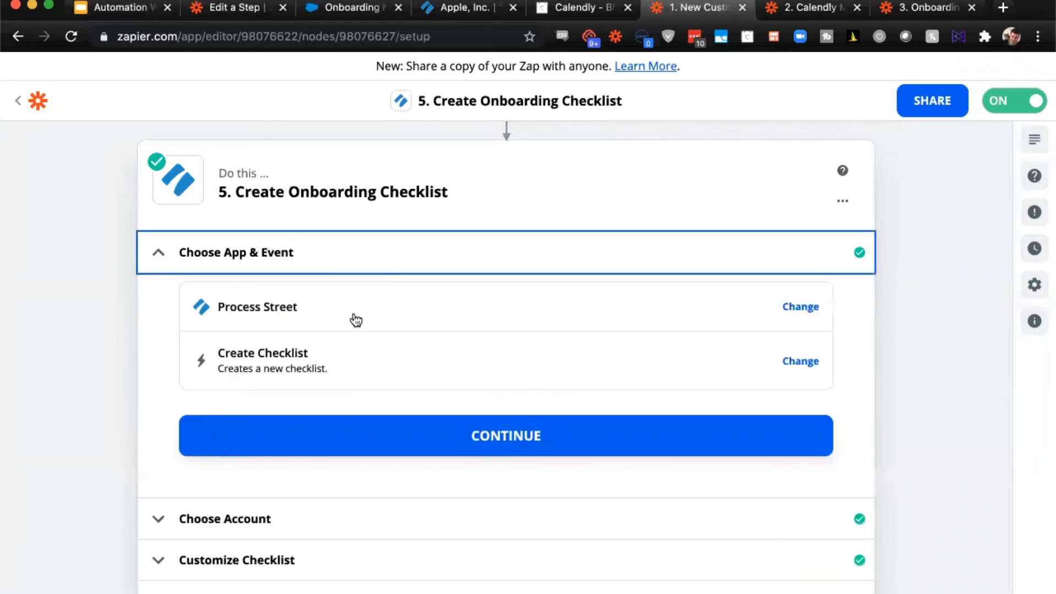
- Inspect the Create Onboarding Checklist action's field mappings from template, checklist name and due date through client package options to Salesforce ID
left_click(378, 372)
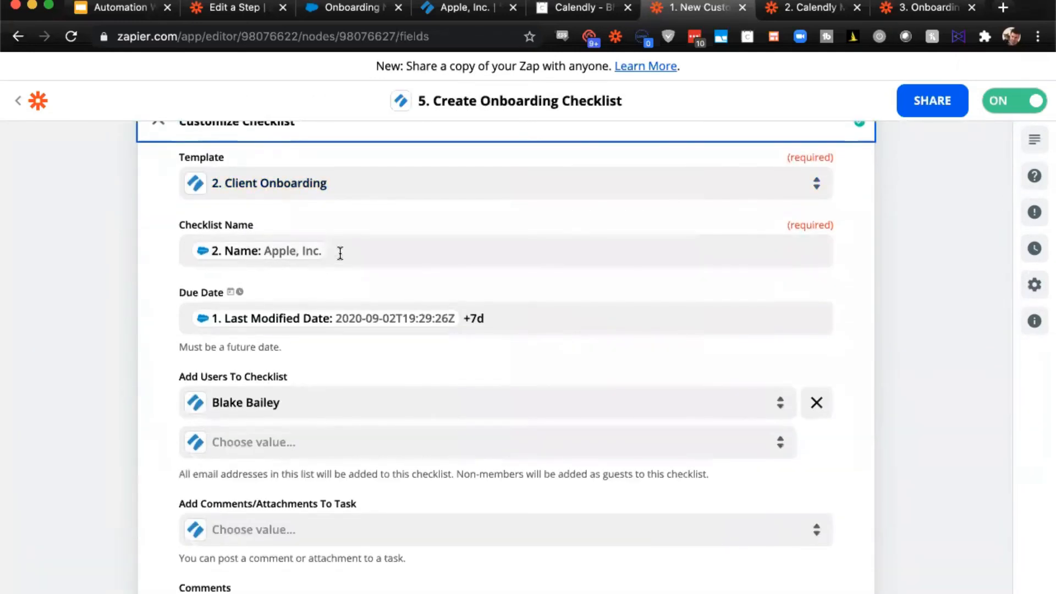
scroll(338, 252, "down", 2)
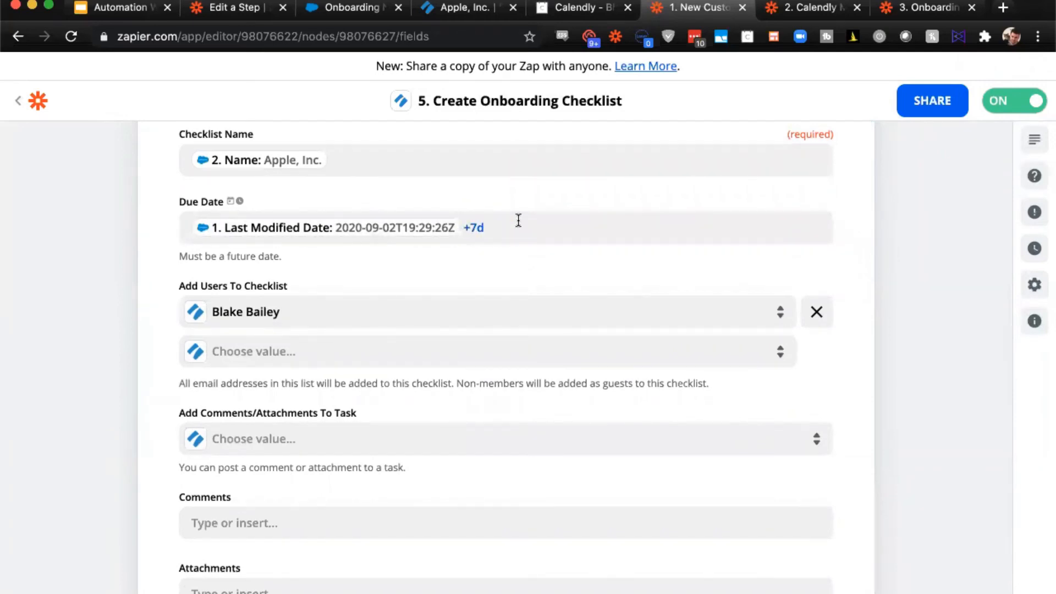
scroll(518, 220, "down", 2)
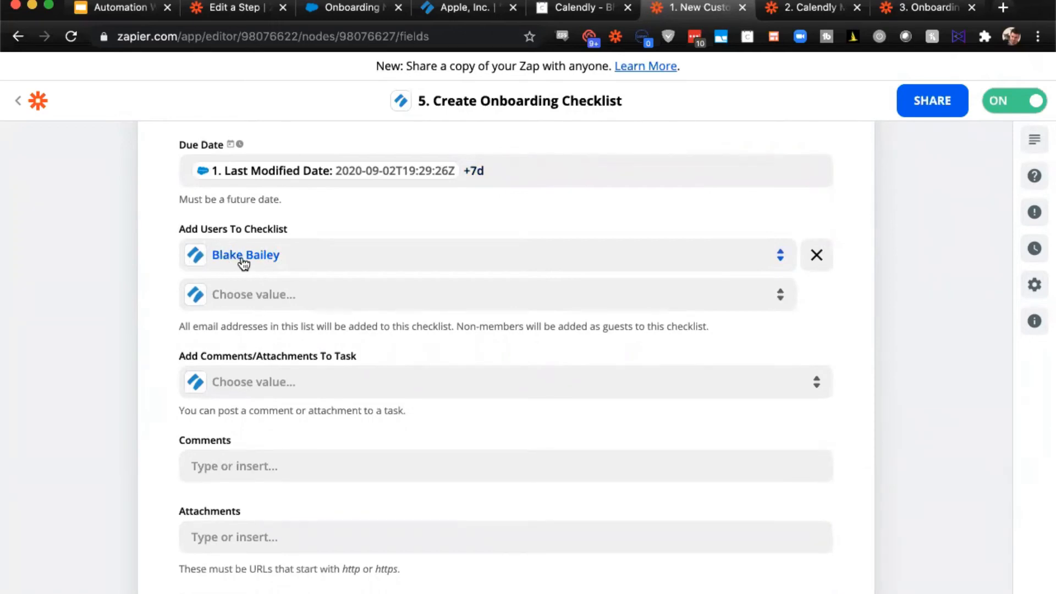
scroll(235, 264, "down", 6)
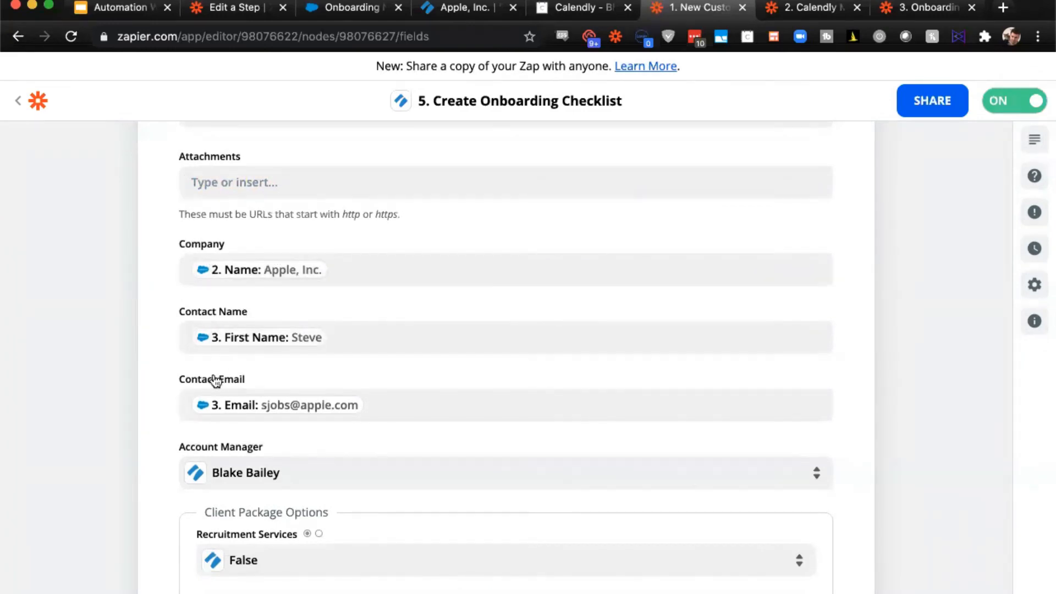
scroll(274, 407, "down", 4)
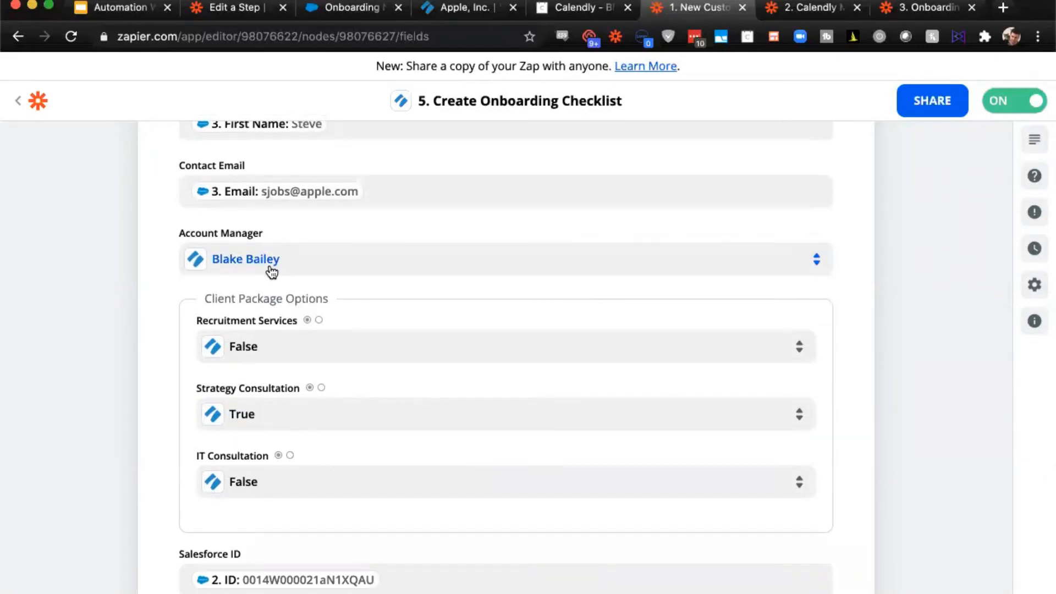
scroll(263, 247, "down", 2)
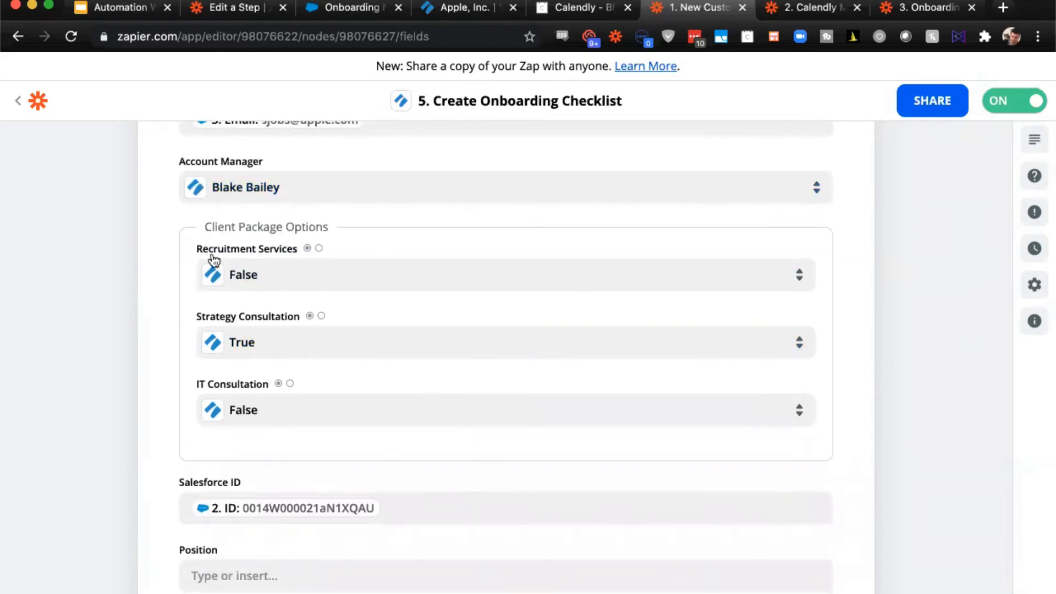
scroll(102, 291, "down", 5)
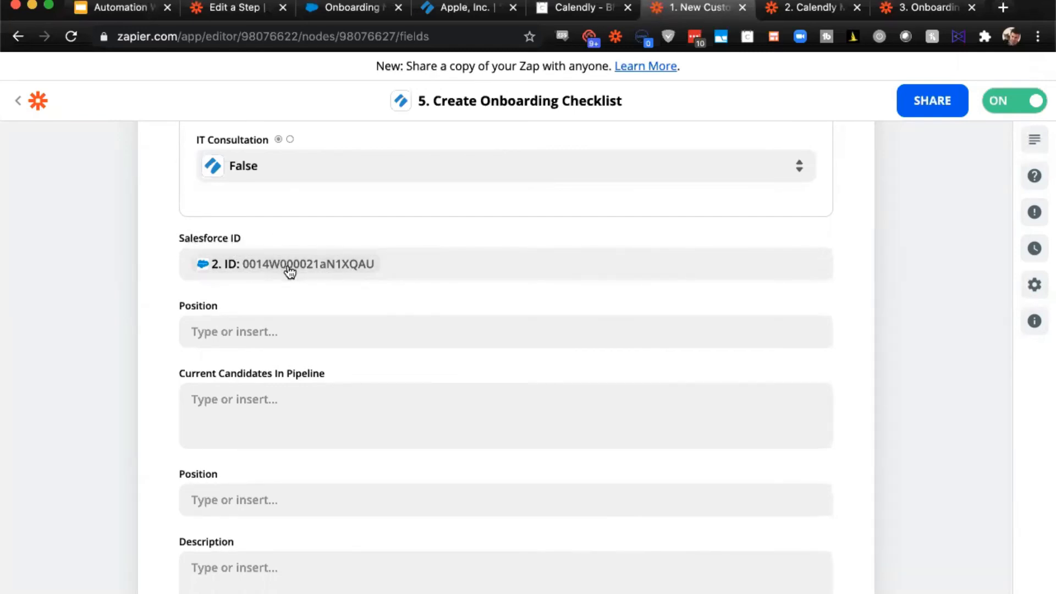
- Review the remaining Create Onboarding Checklist fields, including the initial meeting agenda, meeting notes and Salesforce notes option
scroll(290, 269, "down", 3)
scroll(289, 272, "down", 20)
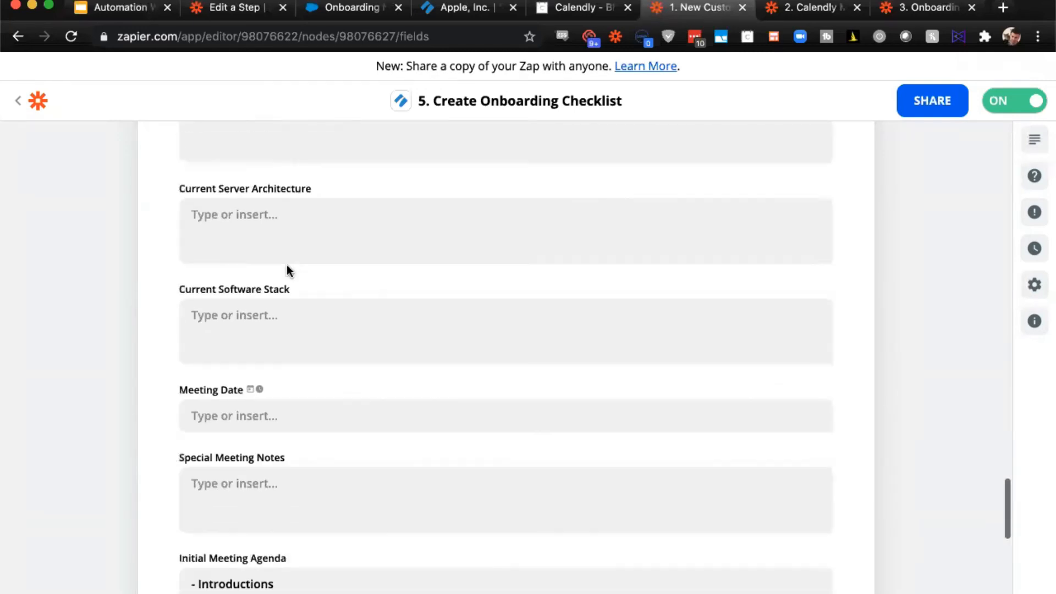
scroll(289, 272, "down", 1)
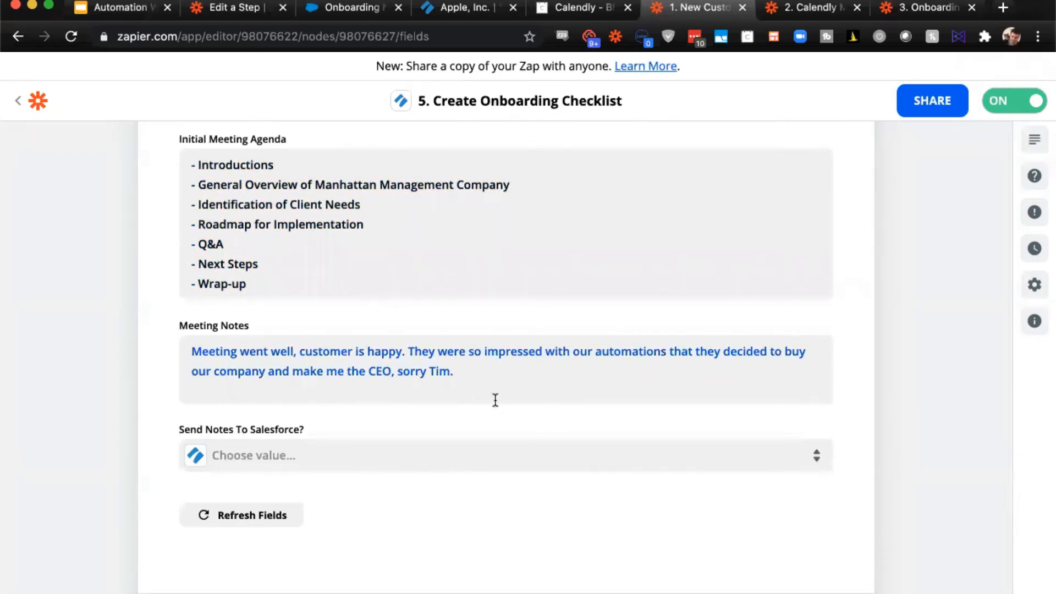
scroll(473, 362, "down", 1)
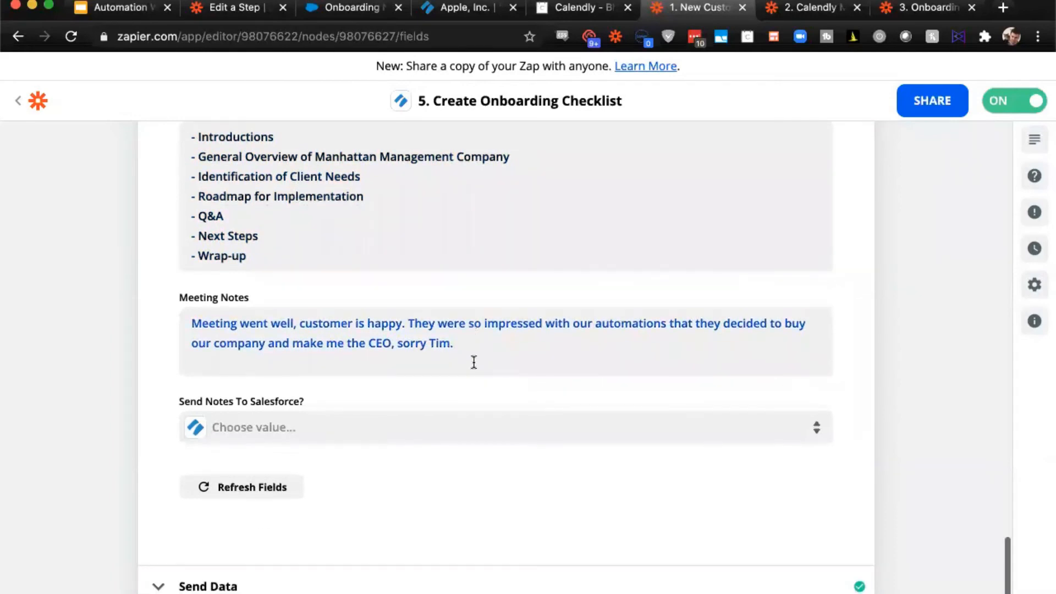
scroll(474, 362, "down", 3)
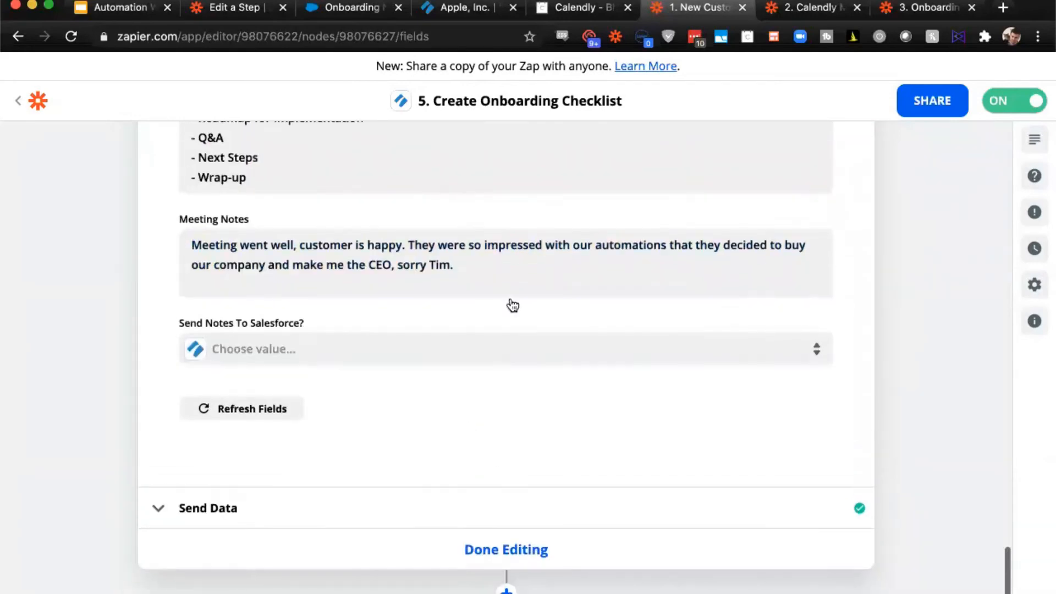
scroll(523, 370, "down", 5)
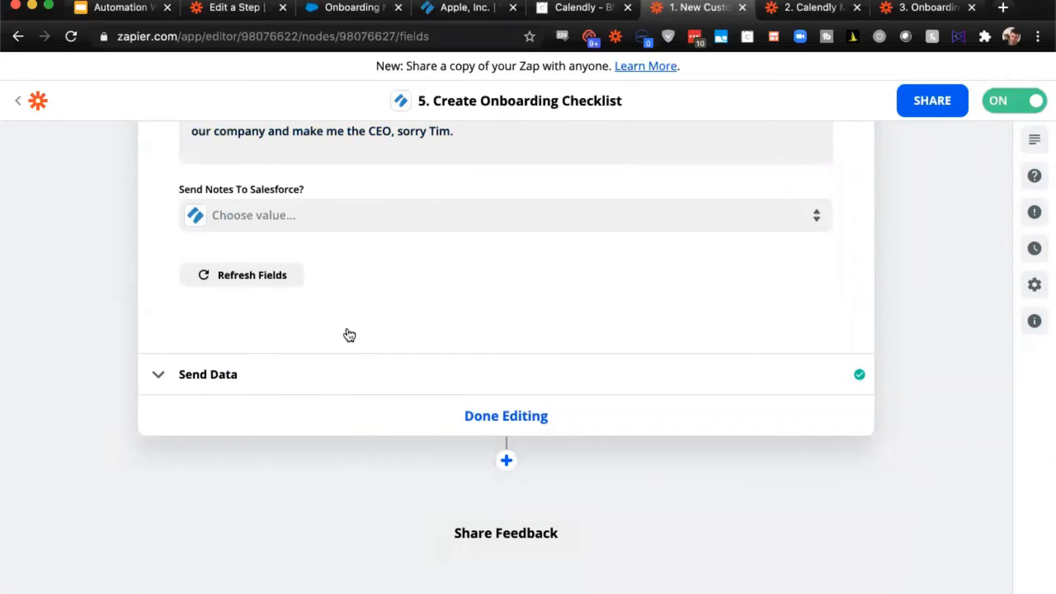
- Review the Reach out to the client email in the Apple, Inc. Process Street checklist and the booking confirmation in Calendly
left_click(464, 7)
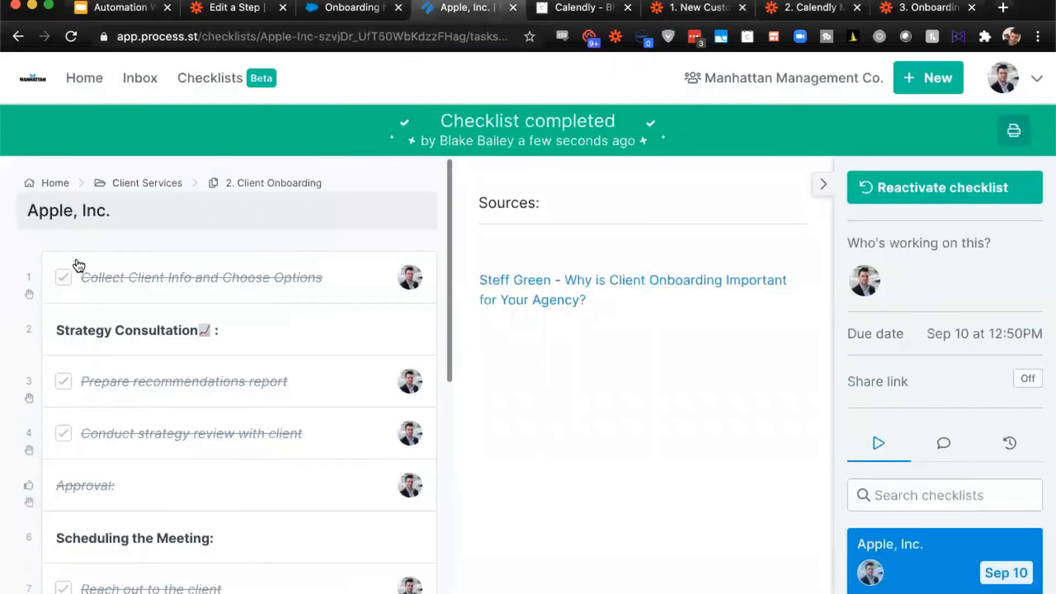
scroll(209, 337, "down", 5)
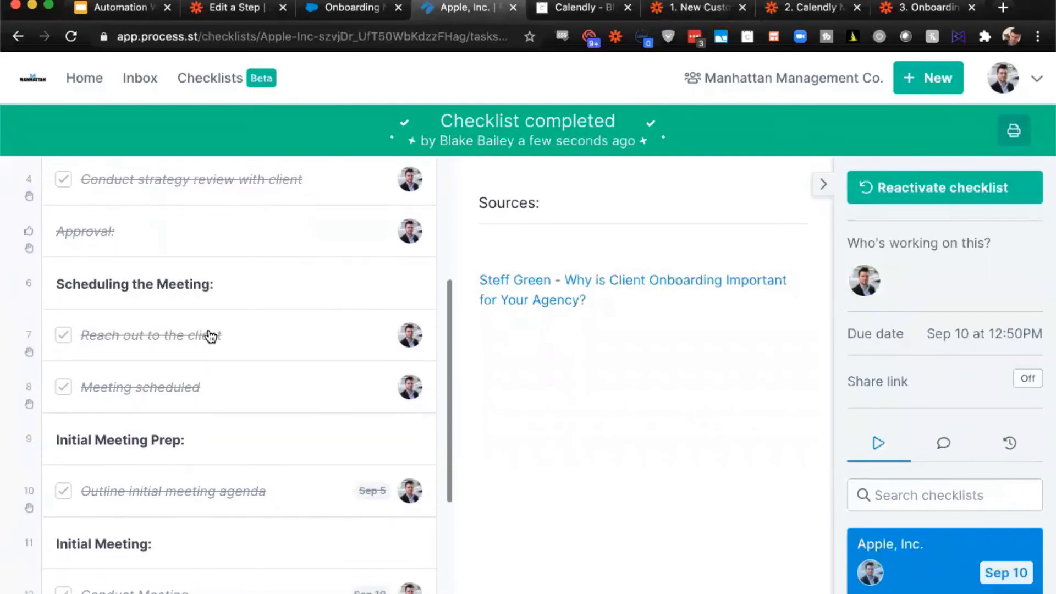
left_click(209, 334)
scroll(665, 324, "down", 5)
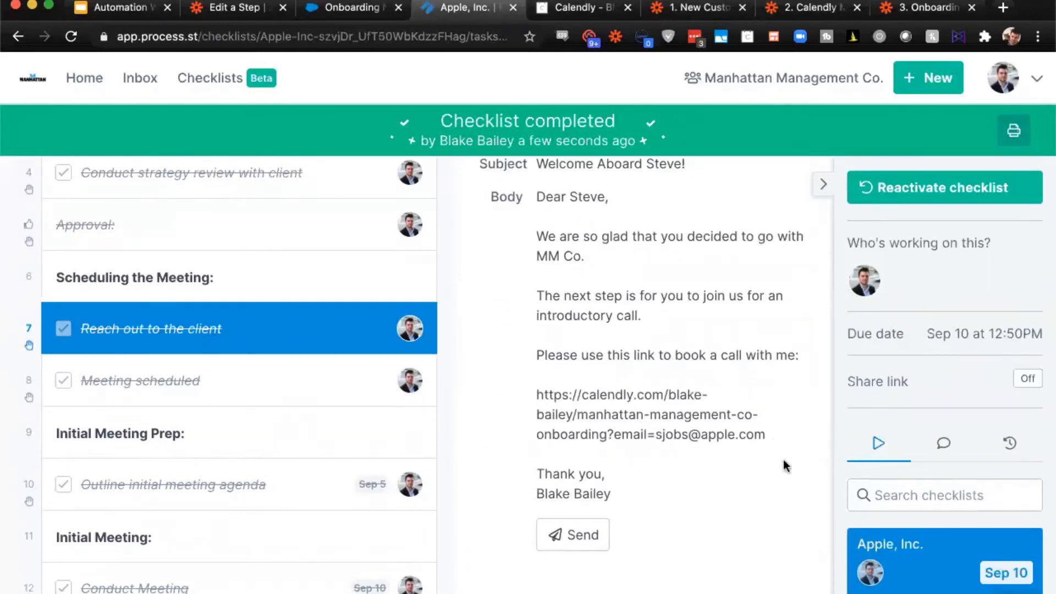
left_click(575, 10)
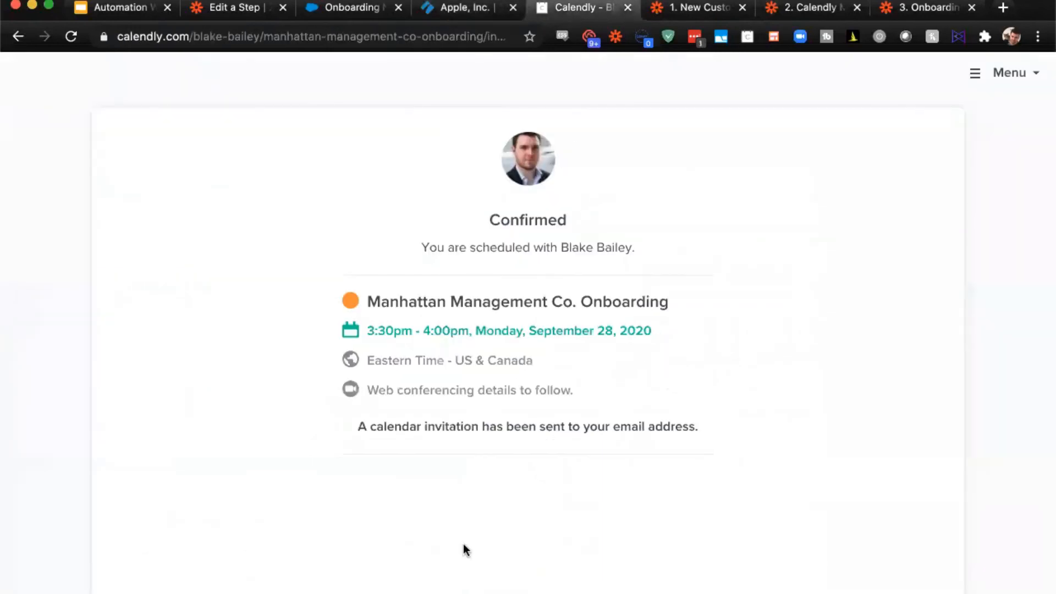
- Switch to the Calendly Meeting Scheduled Zap and inspect the Invitee Created trigger's app, event and connected account
left_click(783, 11)
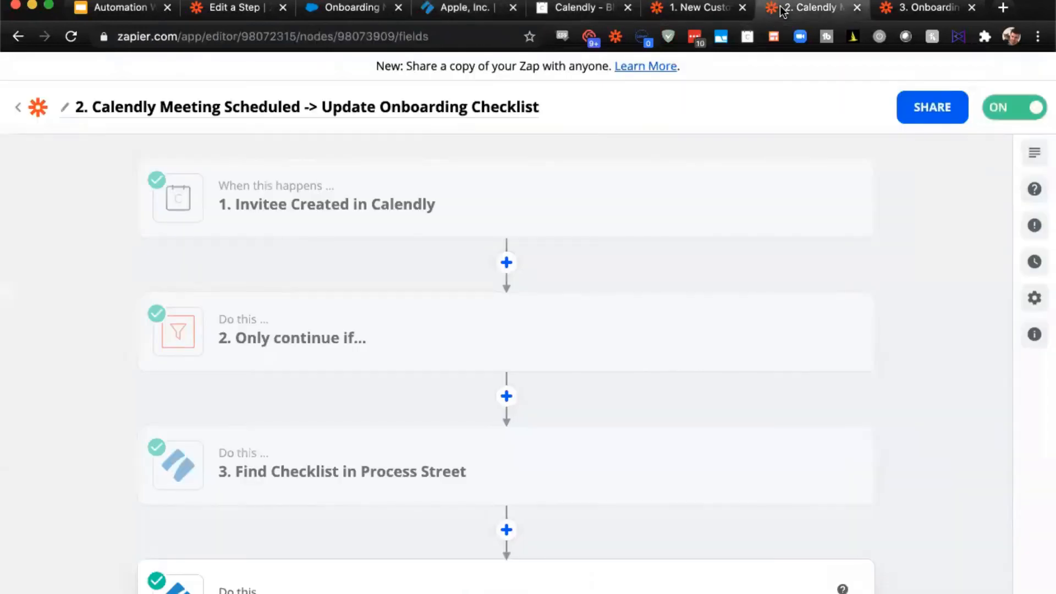
left_click(343, 204)
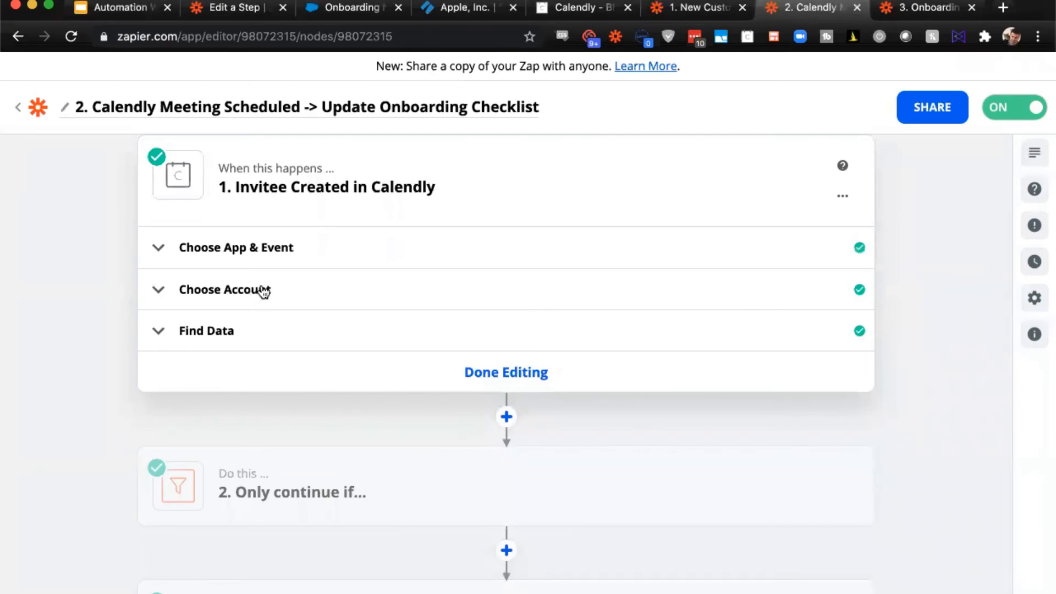
left_click(264, 292)
left_click(287, 261)
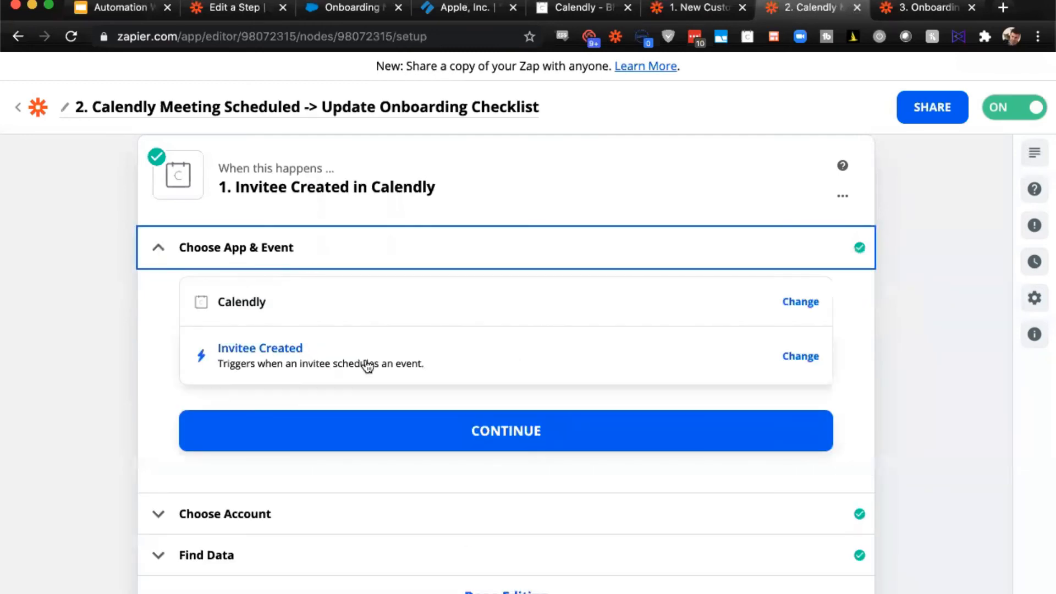
left_click(219, 511)
scroll(420, 362, "down", 2)
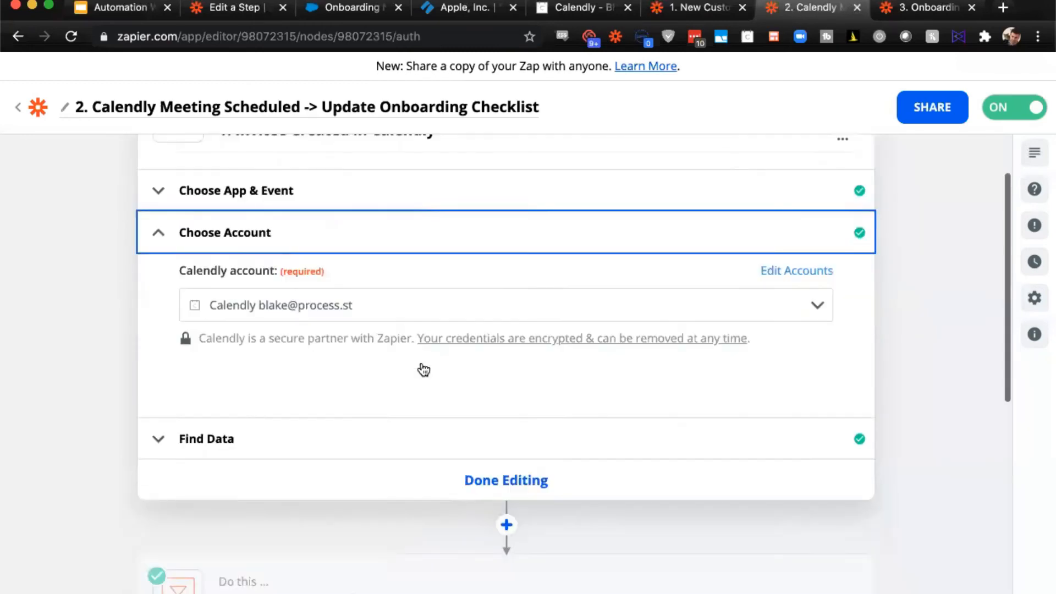
- Open the Only continue if filter and inspect its event type name condition
scroll(423, 370, "down", 5)
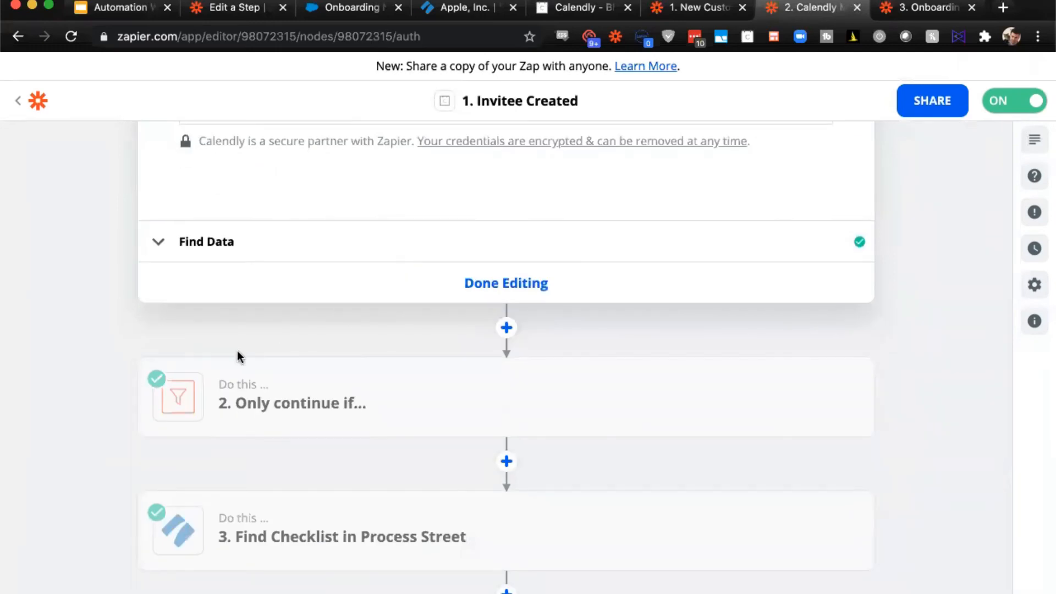
scroll(117, 314, "down", 1)
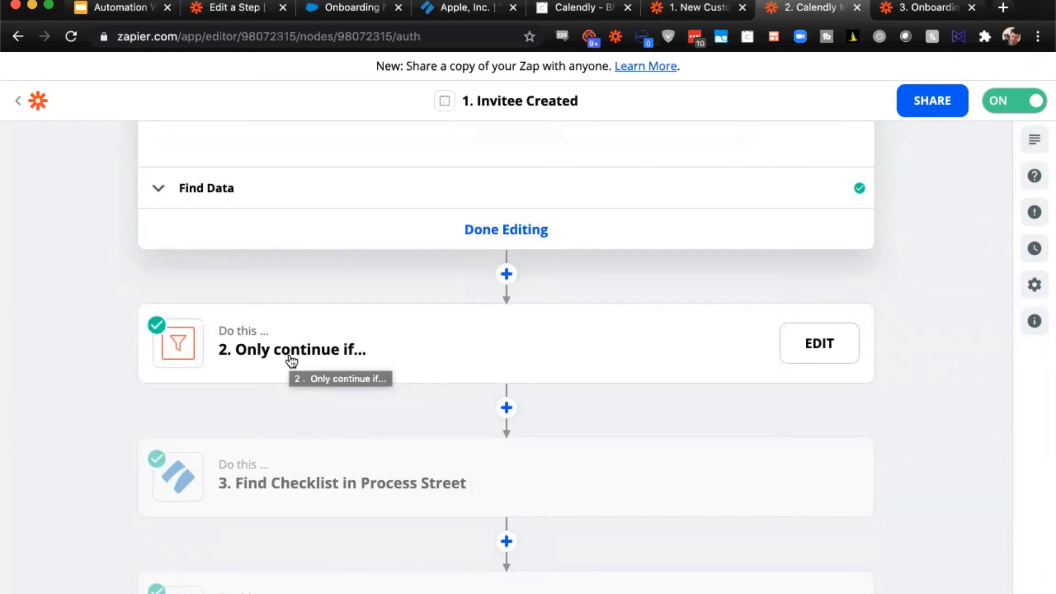
left_click(291, 359)
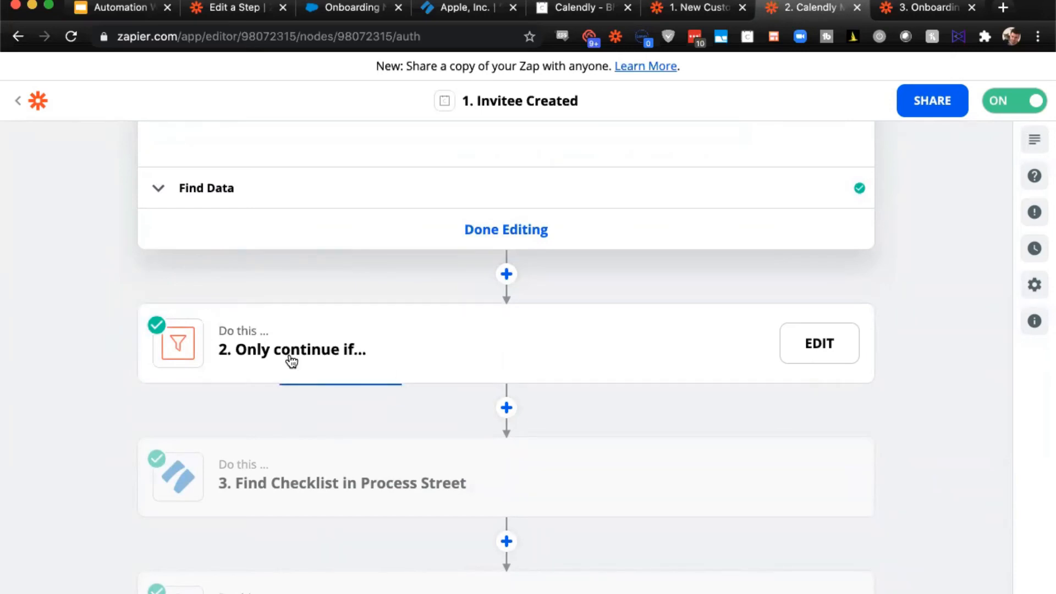
left_click(319, 299)
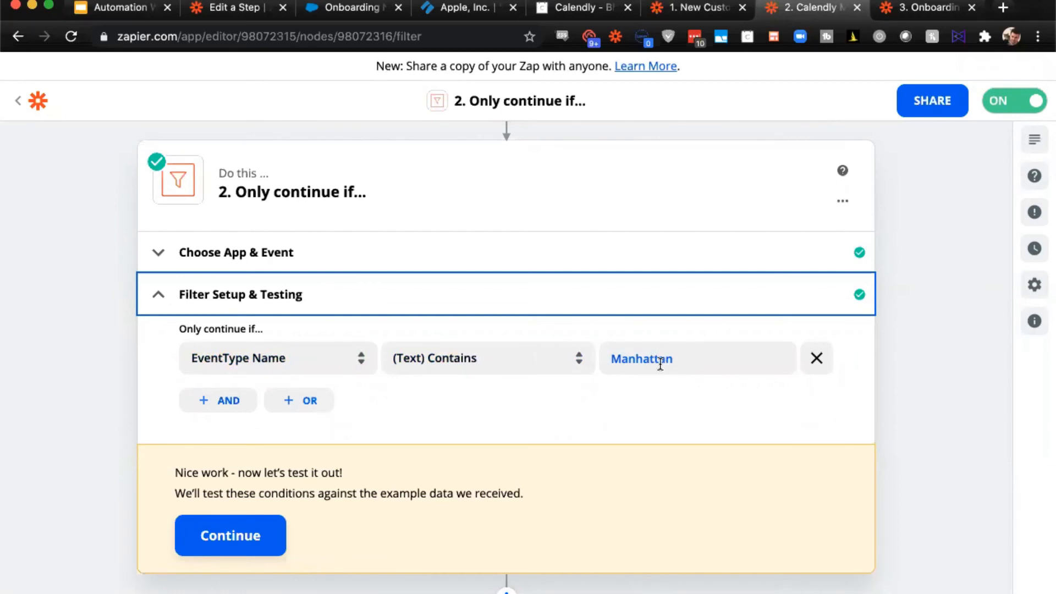
scroll(660, 363, "down", 3)
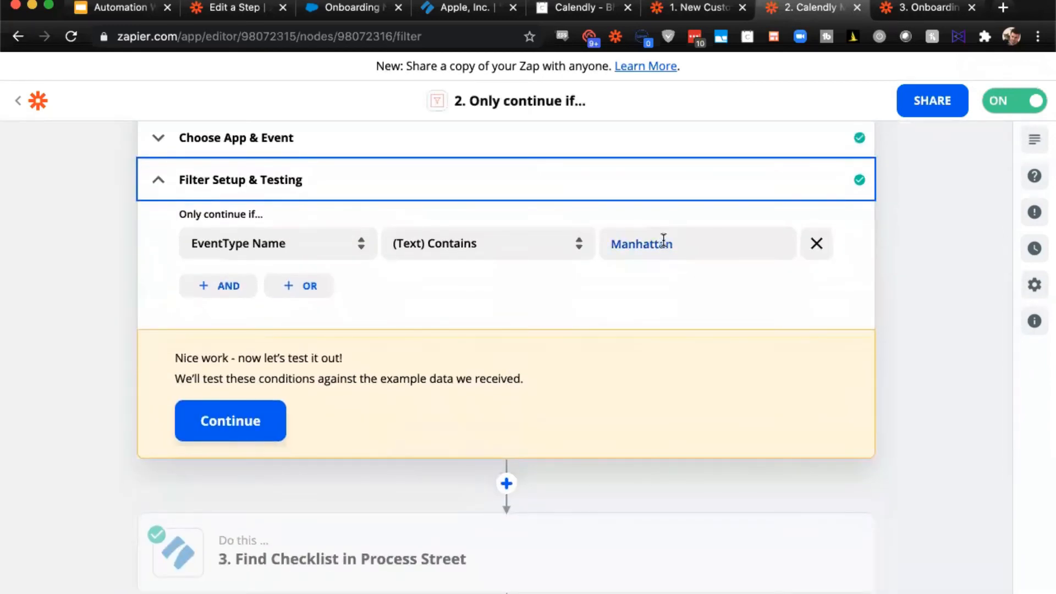
- Inspect the Find Checklist action's template and Contact Email mapping, comparing it with the booking link in the Apple, Inc. checklist's welcome email
scroll(662, 239, "down", 3)
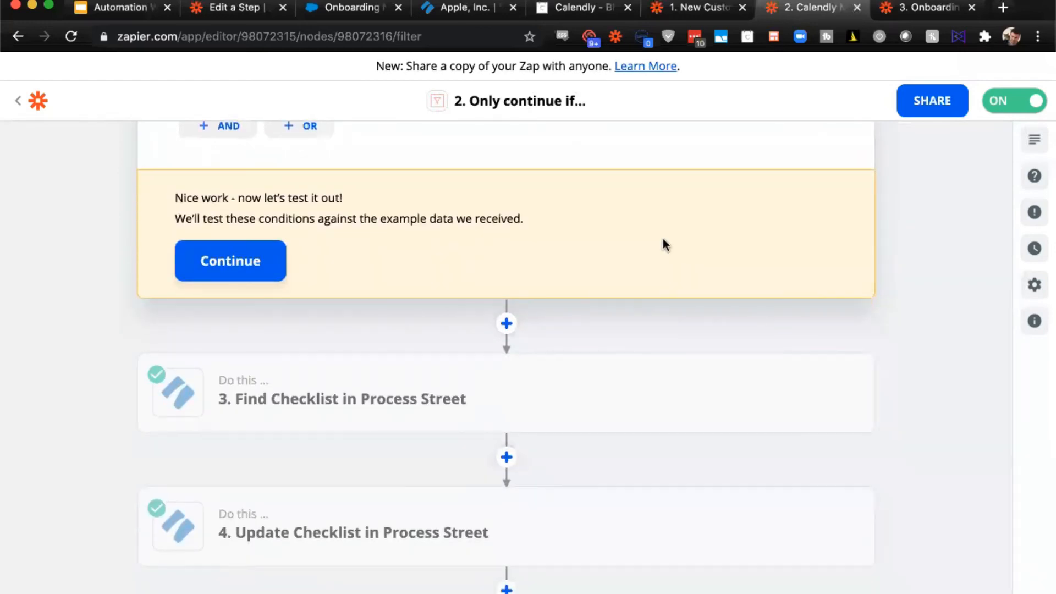
scroll(662, 242, "down", 2)
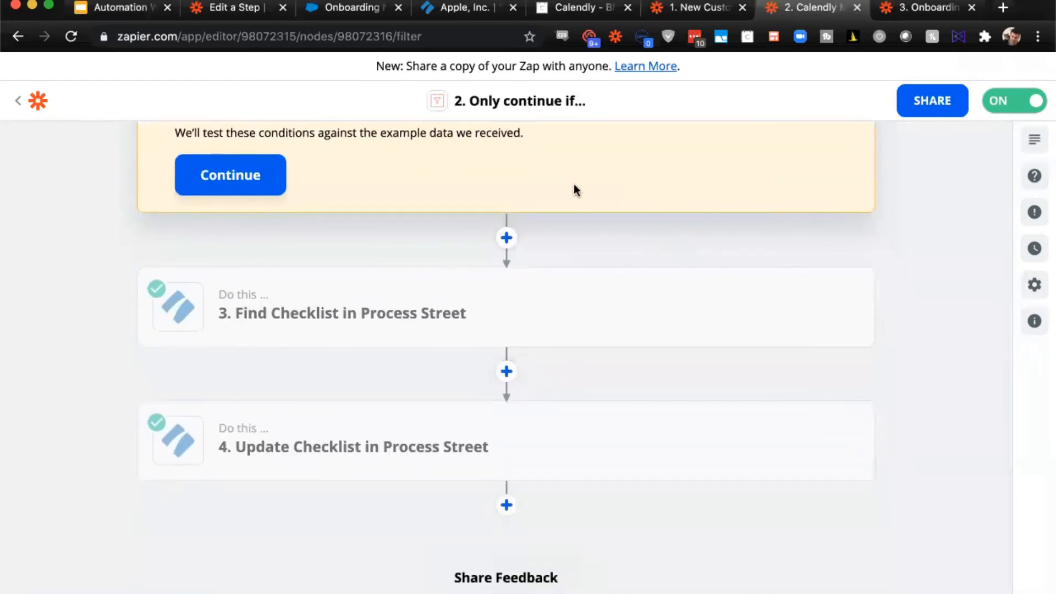
left_click(339, 312)
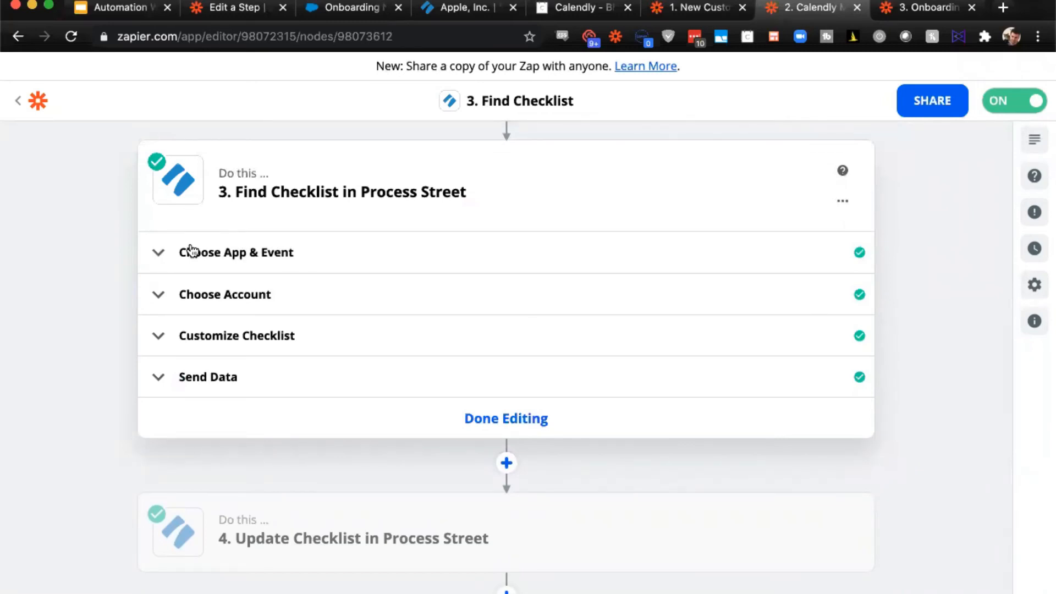
left_click(187, 333)
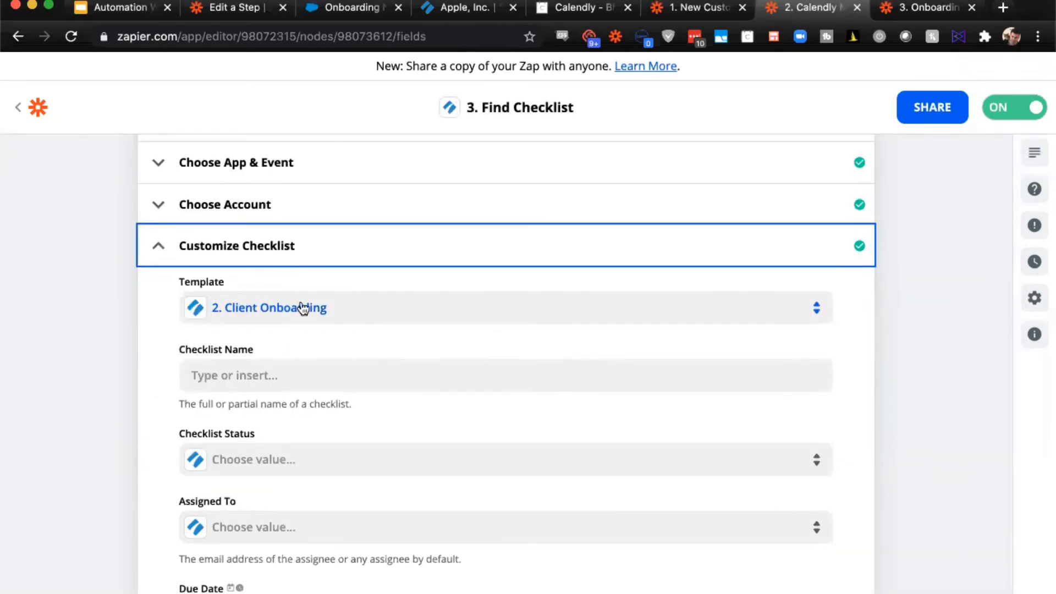
scroll(302, 307, "down", 10)
scroll(303, 308, "down", 3)
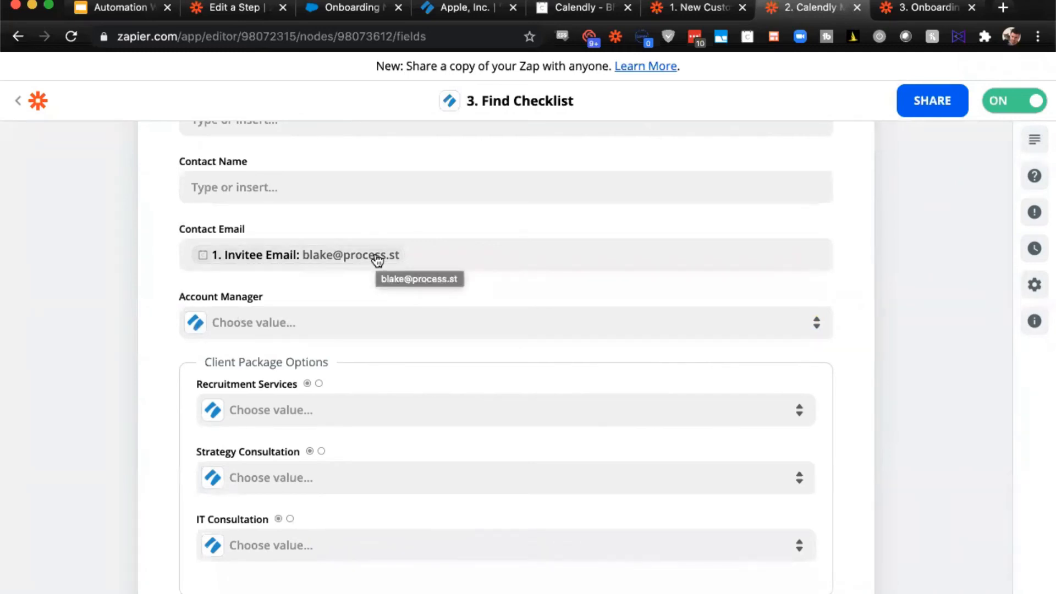
left_click(474, 11)
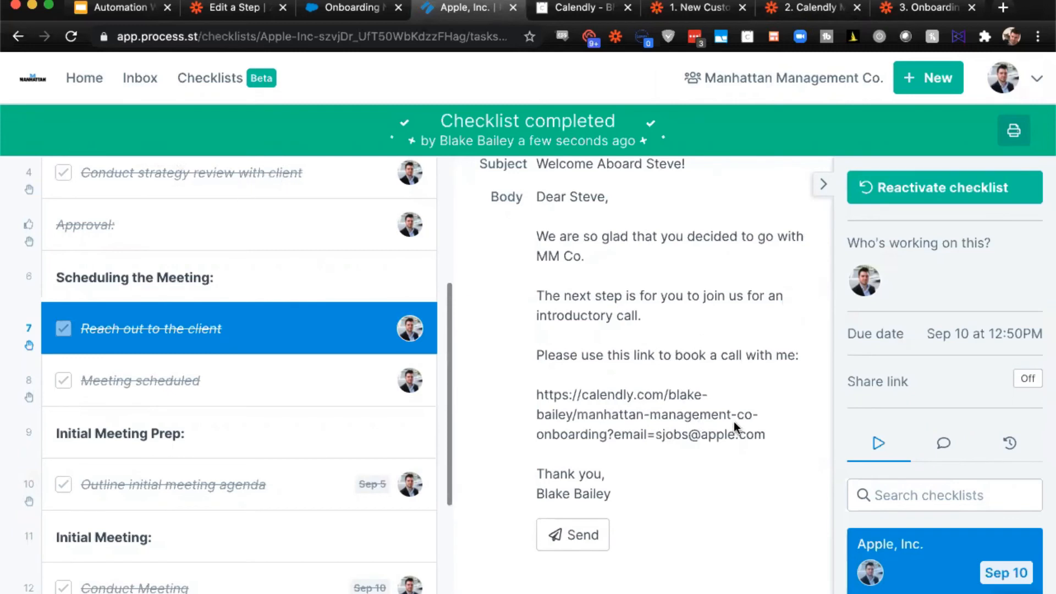
left_click(794, 8)
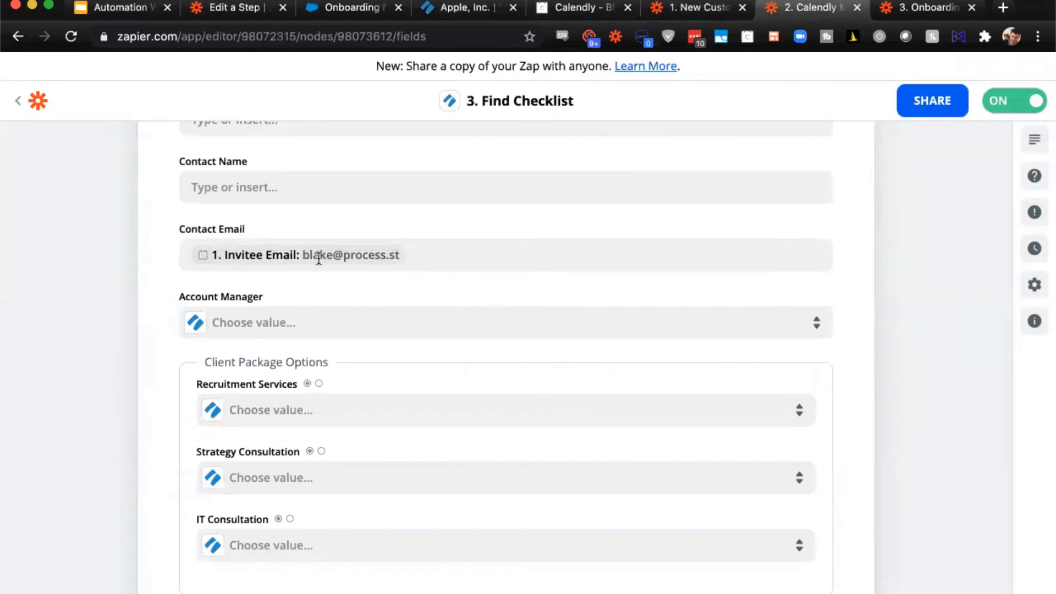
- Review the Find Checklist action's remaining search fields and examine the checklist data returned in its Send Data test result
scroll(415, 253, "down", 7)
scroll(416, 255, "down", 20)
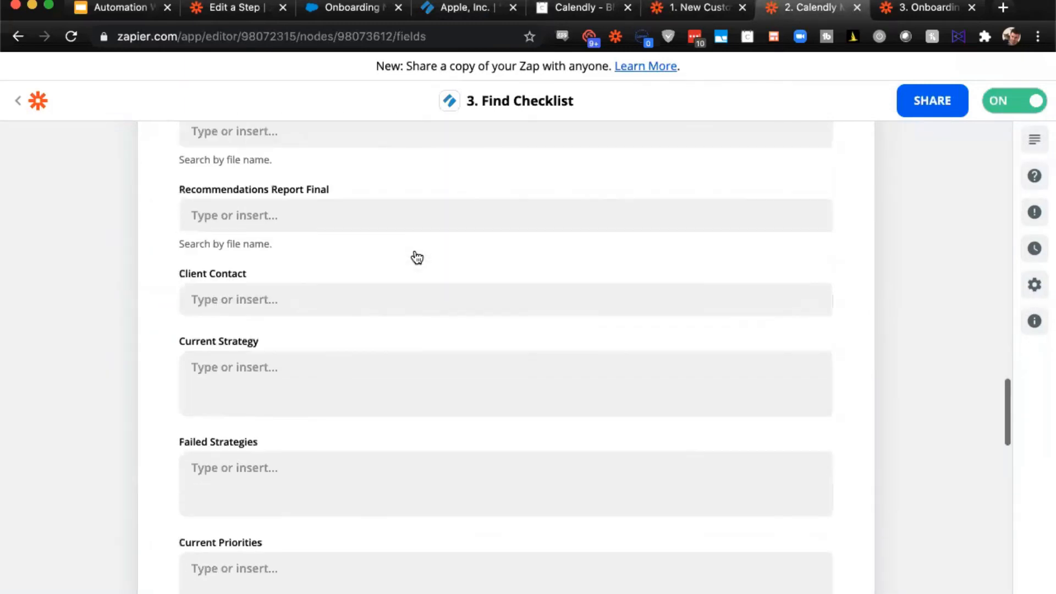
left_click(157, 250)
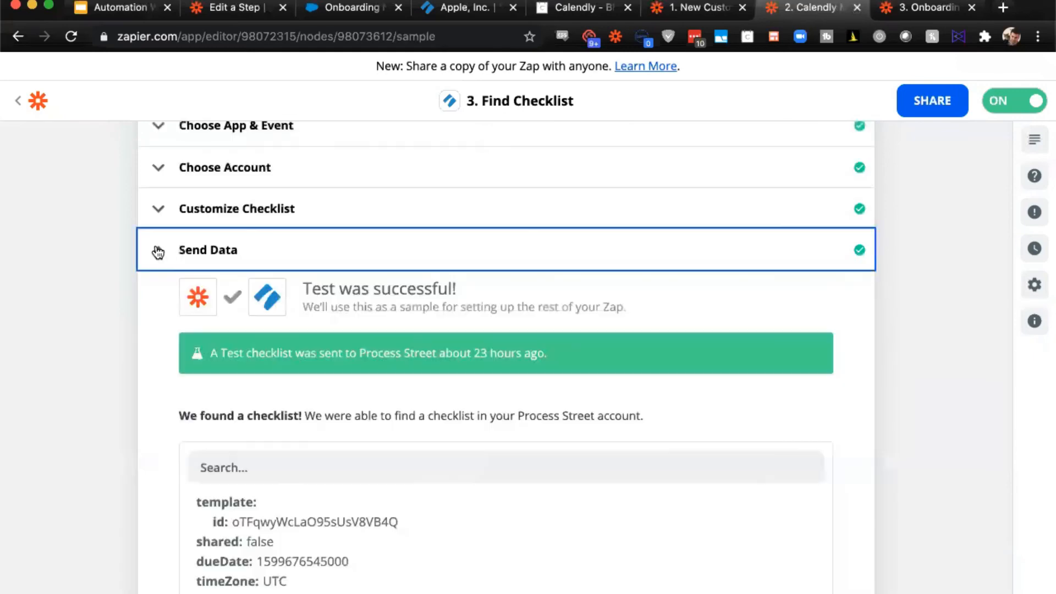
scroll(157, 251, "down", 6)
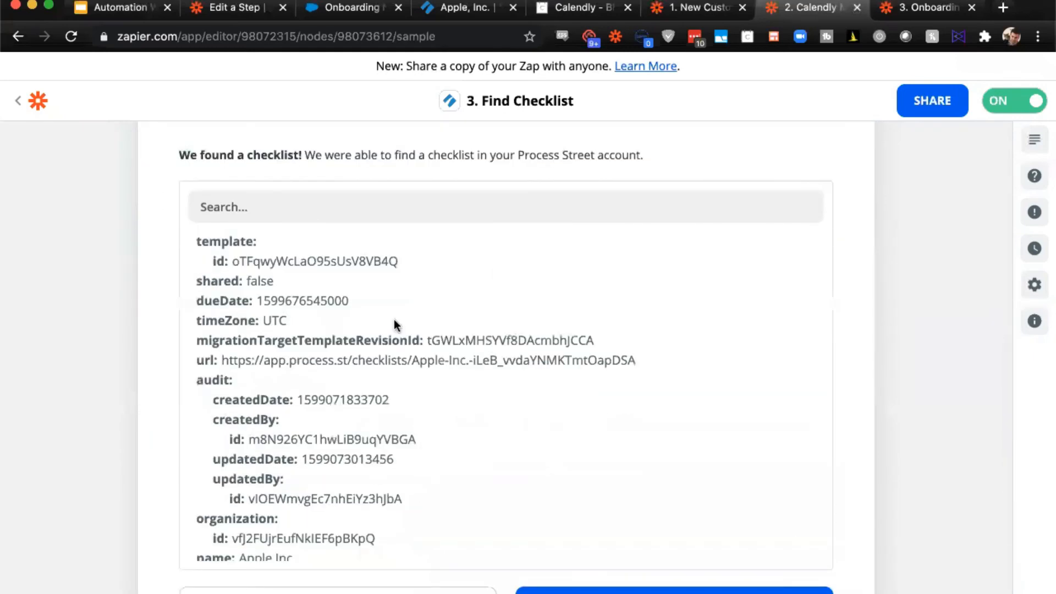
scroll(394, 321, "down", 4)
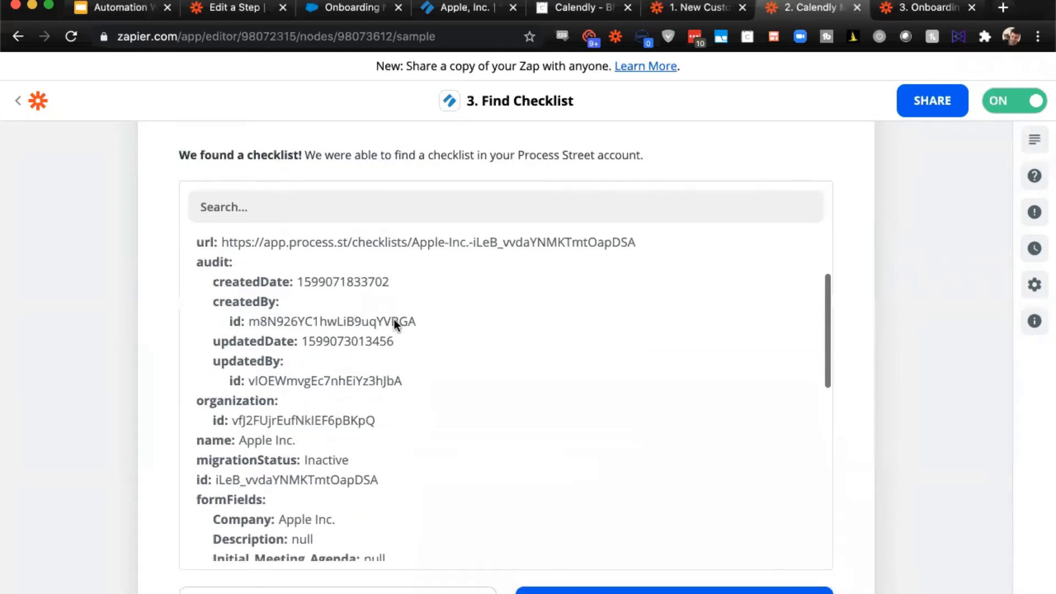
scroll(394, 322, "down", 4)
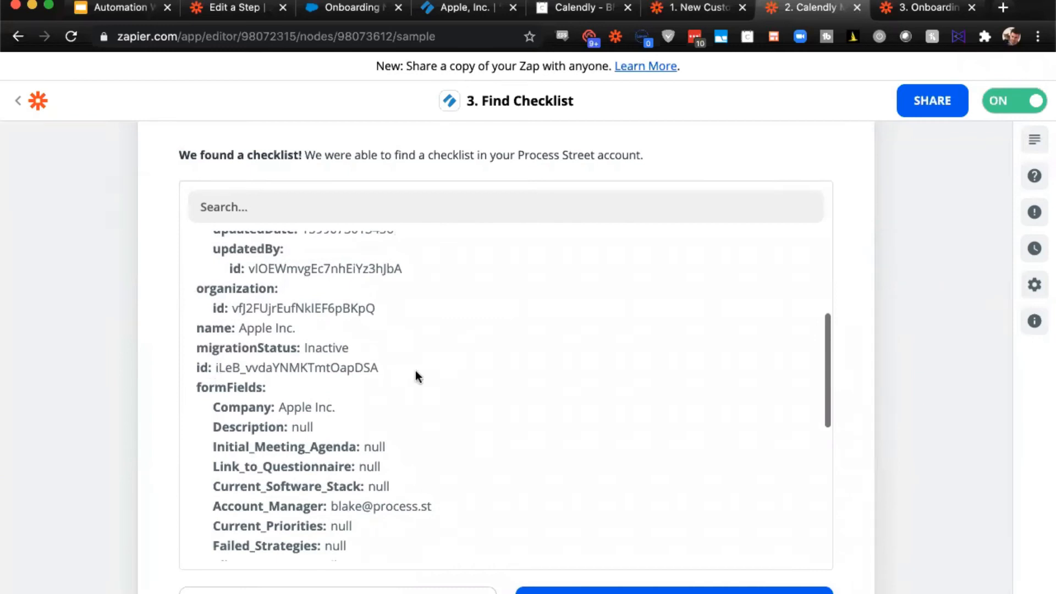
- Open the Update Checklist action and inspect its template, Checklist Id and Meeting Date mappings
scroll(35, 369, "down", 7)
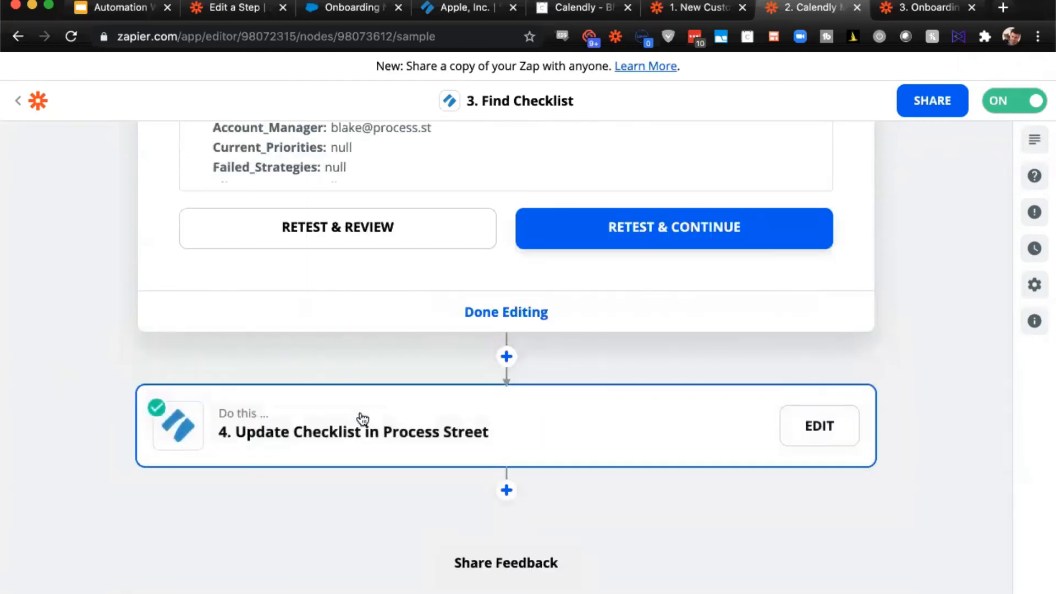
left_click(358, 418)
left_click(323, 333)
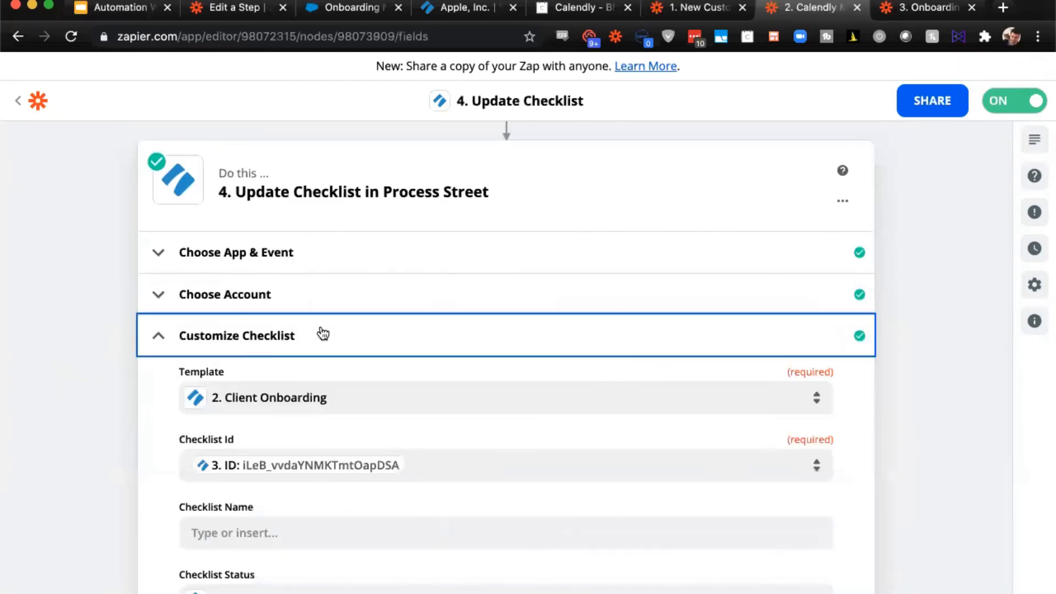
scroll(103, 332, "down", 2)
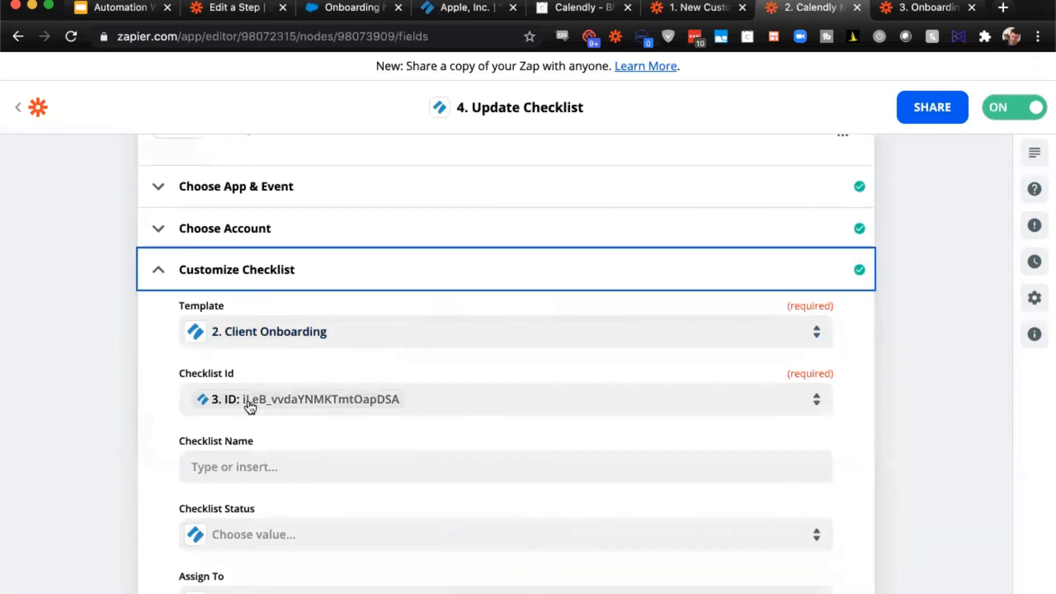
scroll(371, 405, "down", 10)
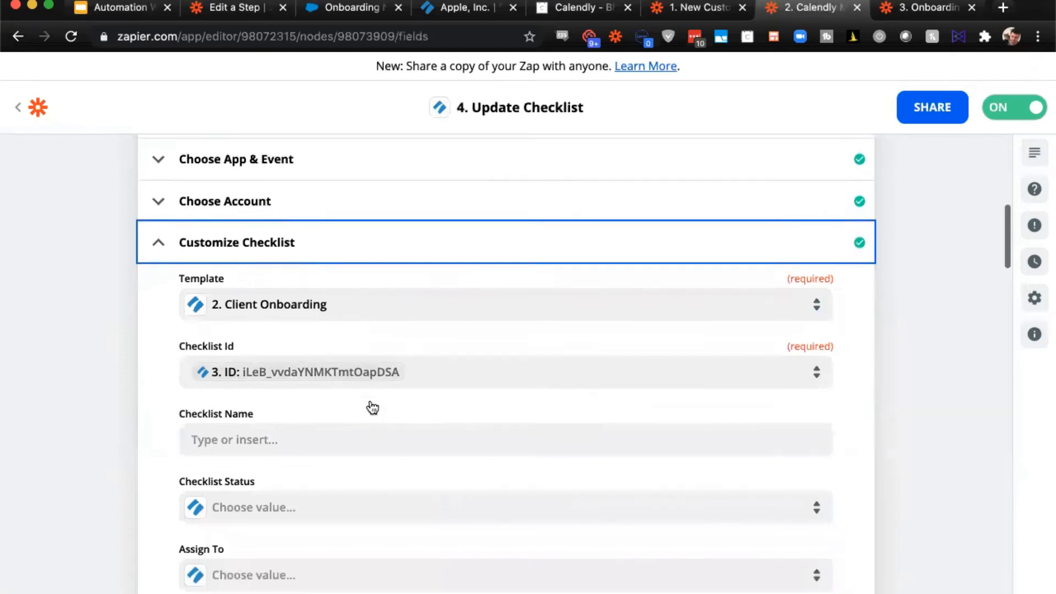
scroll(369, 400, "down", 20)
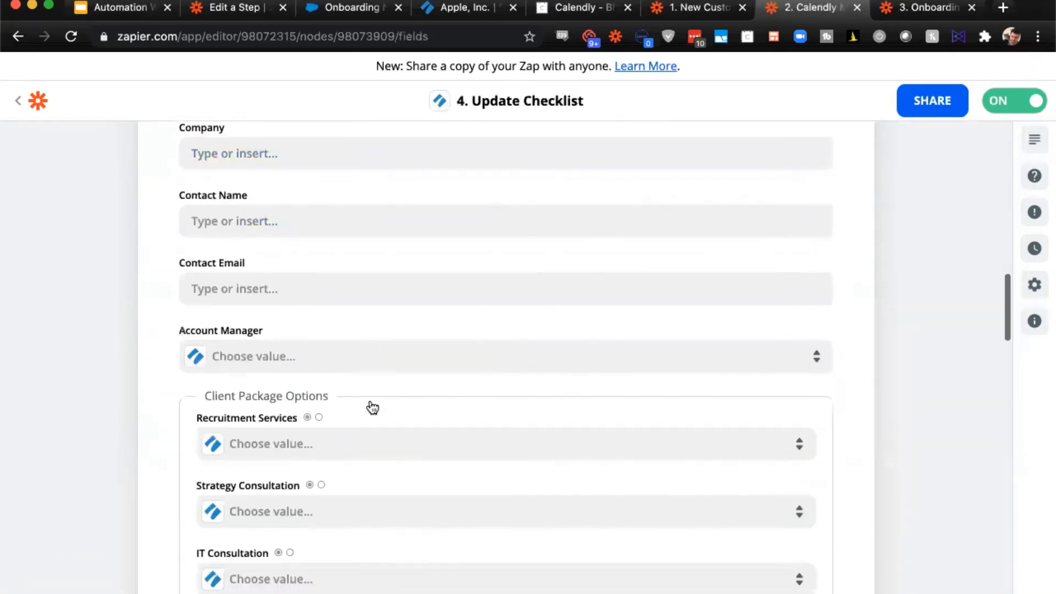
scroll(368, 400, "down", 6)
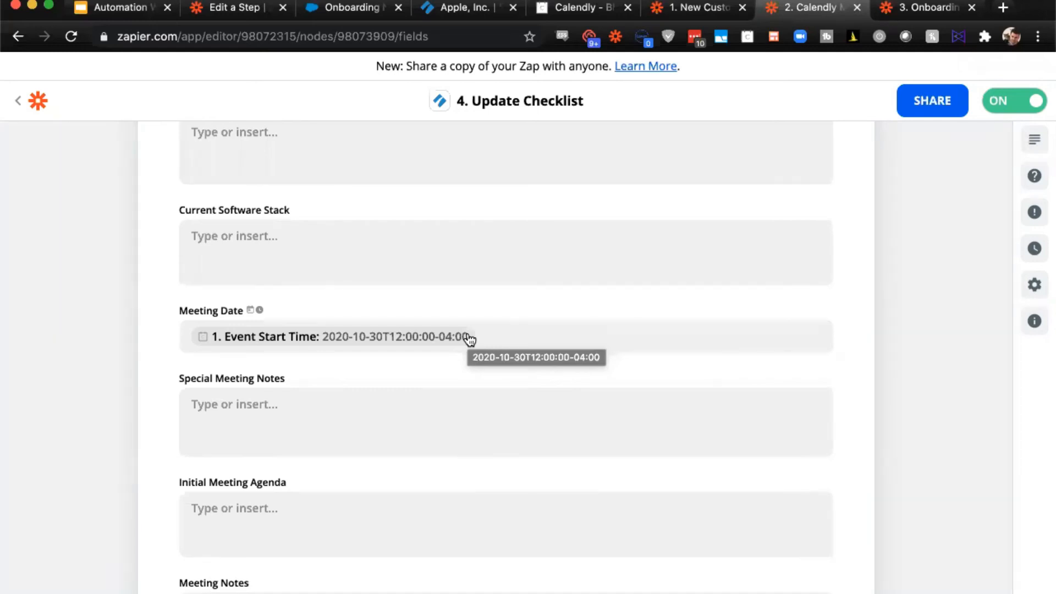
scroll(469, 339, "down", 15)
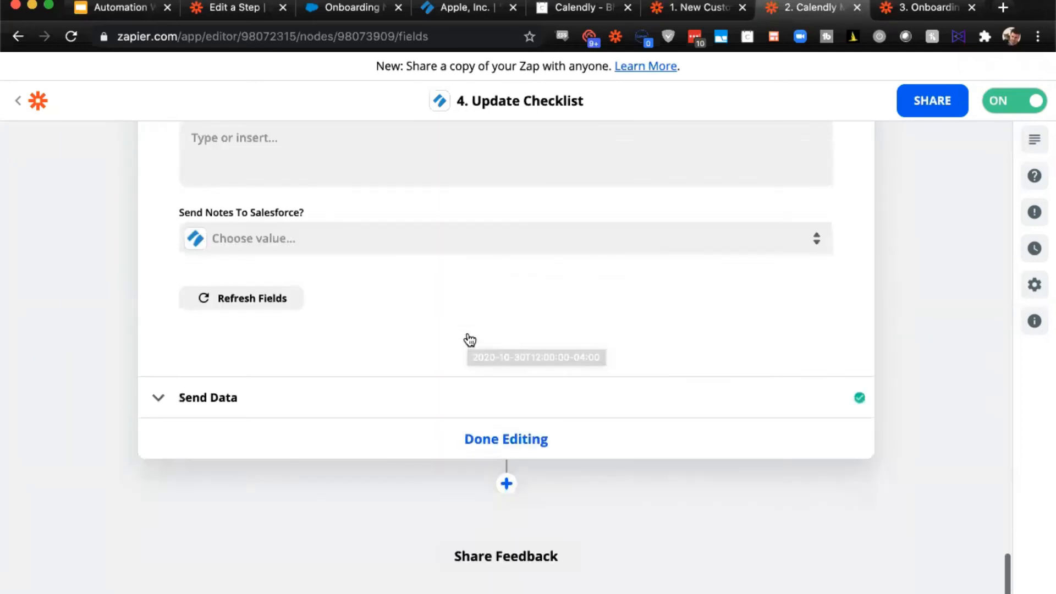
scroll(434, 377, "up", 20)
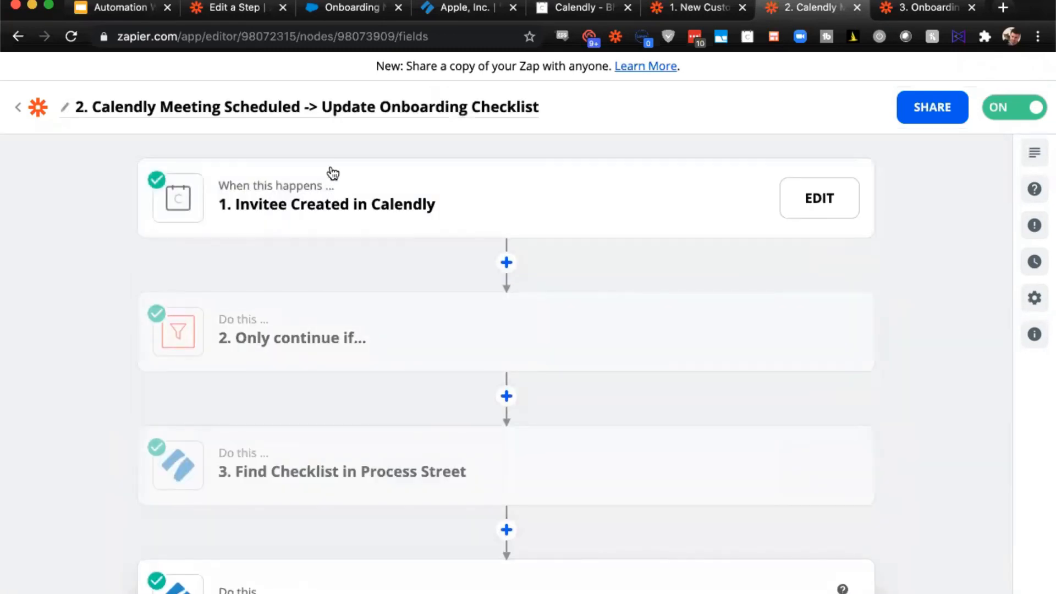
- Switch to the Apple, Inc. checklist in Process Street and review the Meeting Date field in the Meeting scheduled task
left_click(468, 11)
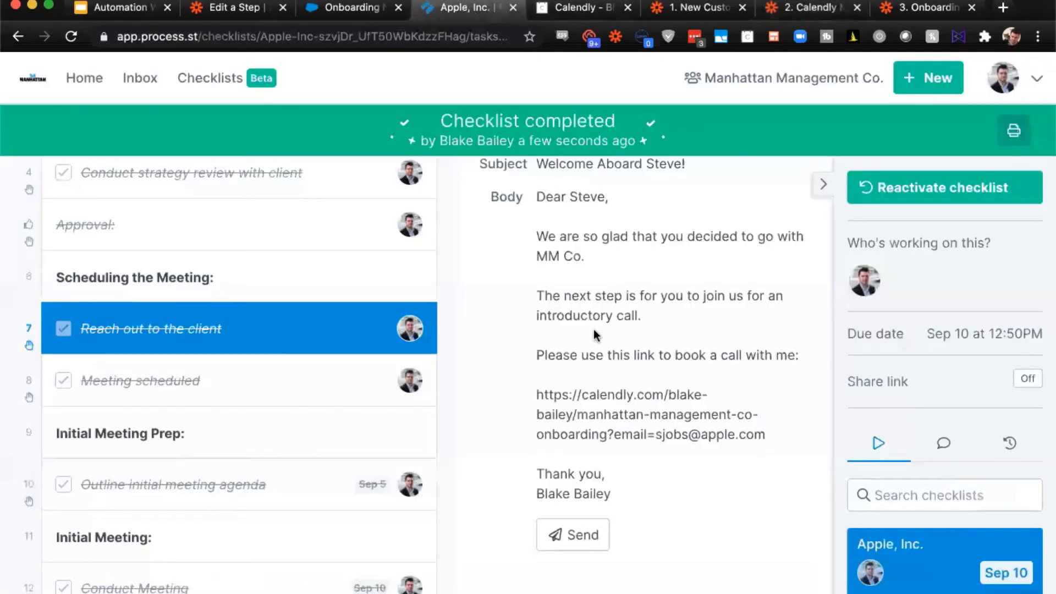
left_click(249, 397)
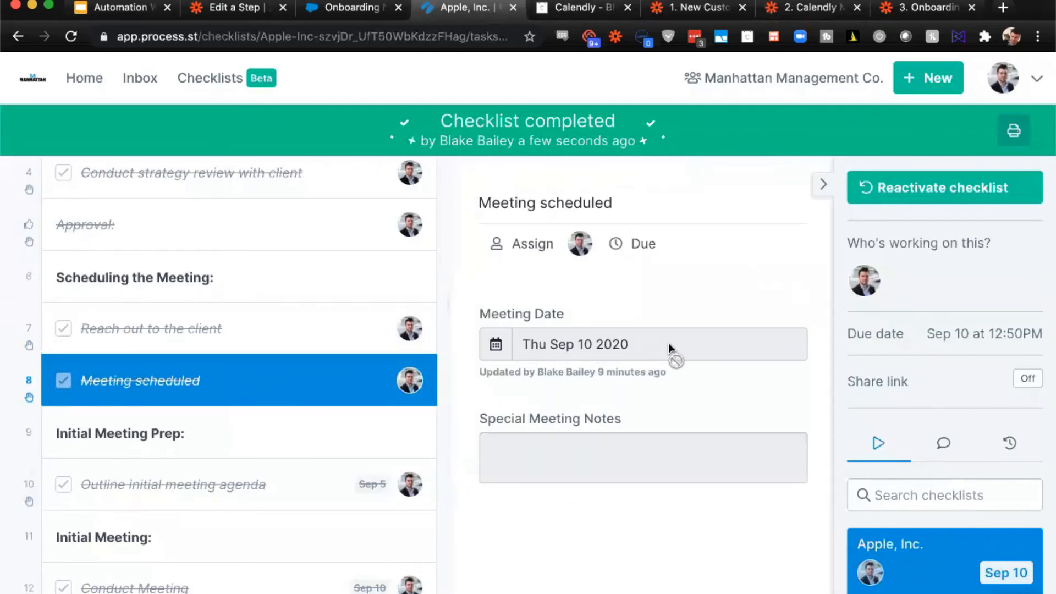
scroll(283, 355, "down", 3)
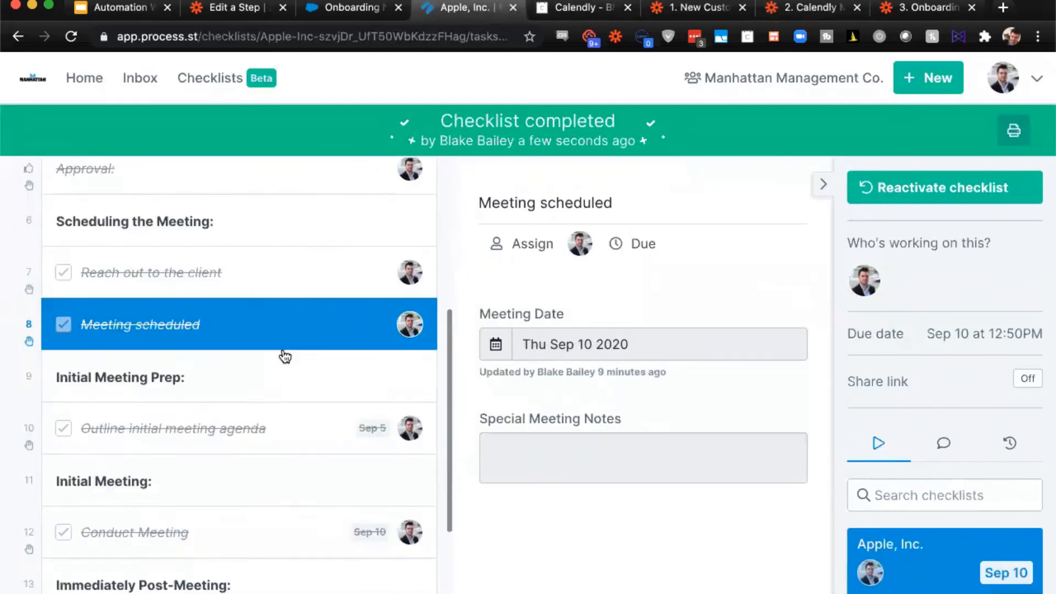
scroll(285, 356, "down", 1)
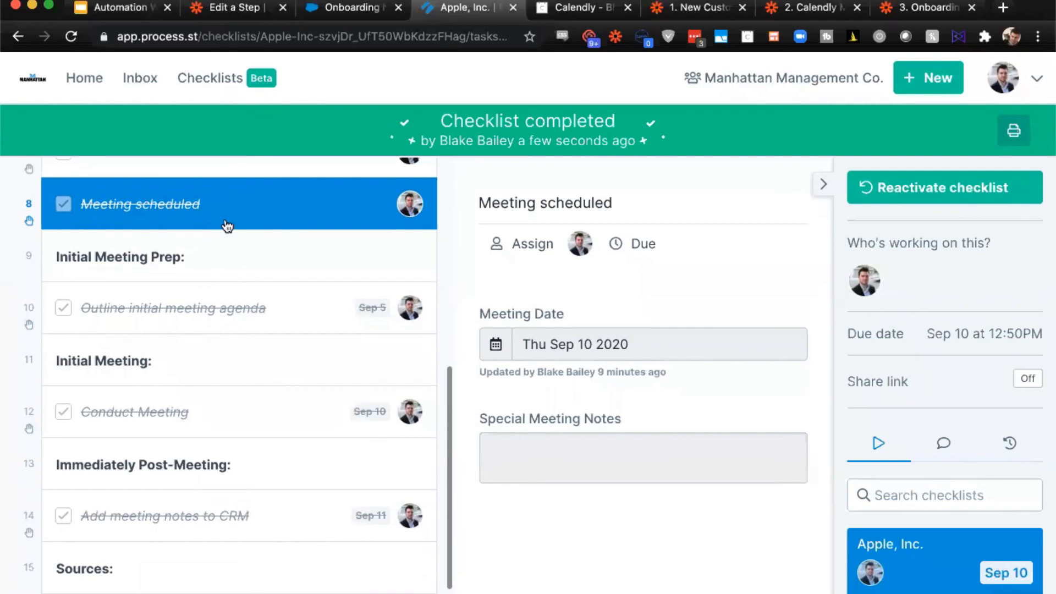
- Review the agenda in the Outline initial meeting agenda task and the agenda and notes in the Conduct Meeting task
left_click(278, 308)
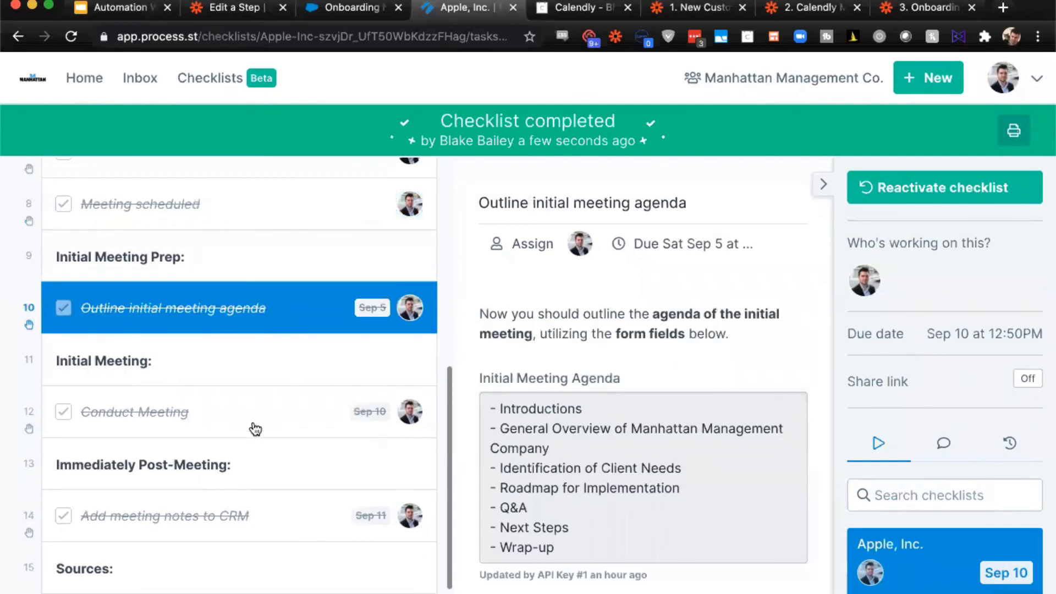
left_click(257, 427)
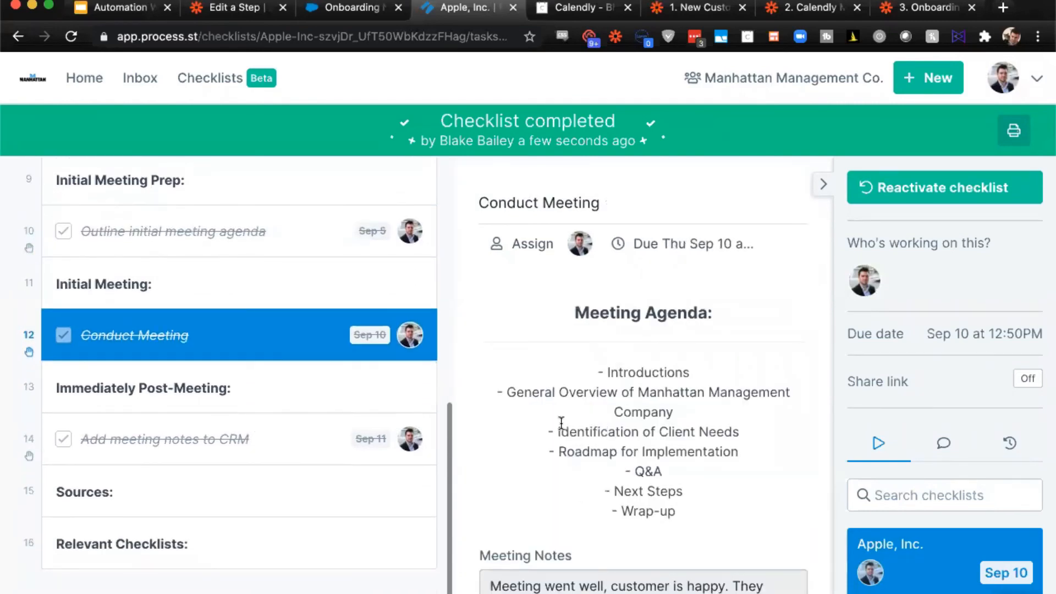
scroll(560, 422, "down", 5)
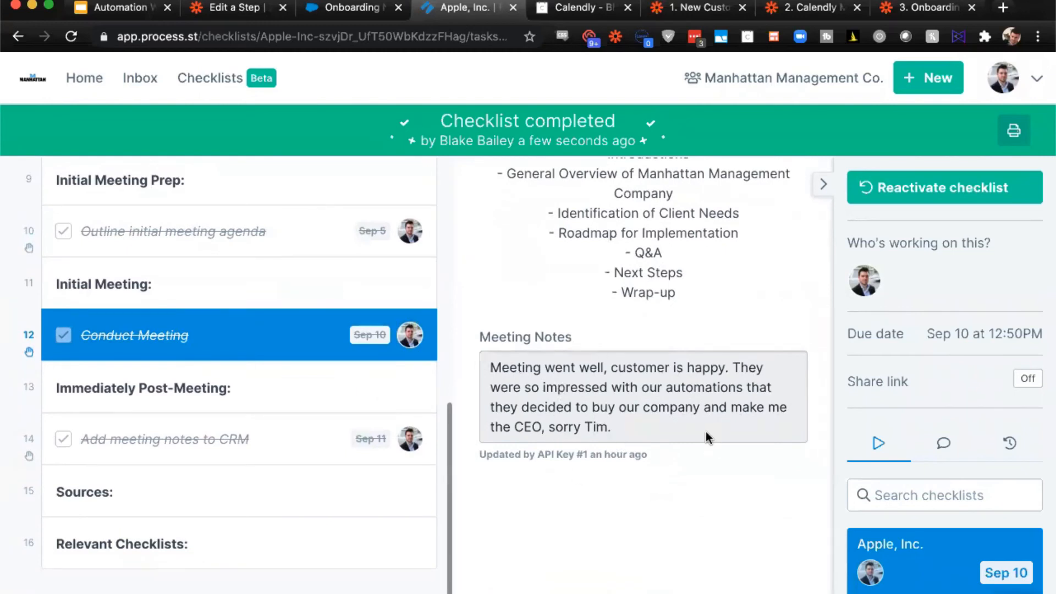
- Open the Add meeting notes to CRM task, collapse the checklist's side menu and review the Send Notes to Salesforce? field
left_click(284, 435)
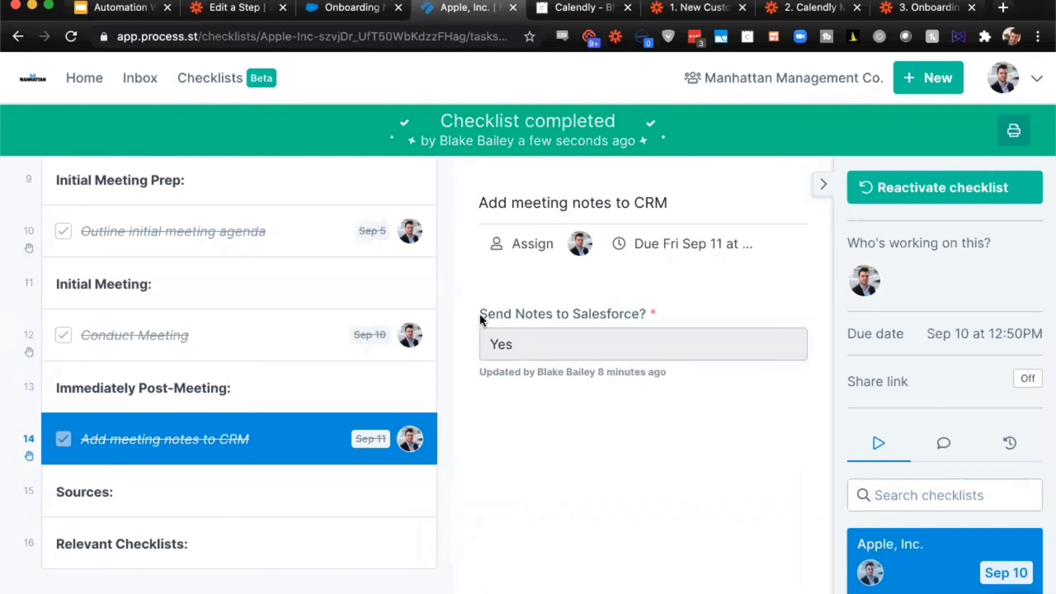
left_click_drag(480, 315, 664, 357)
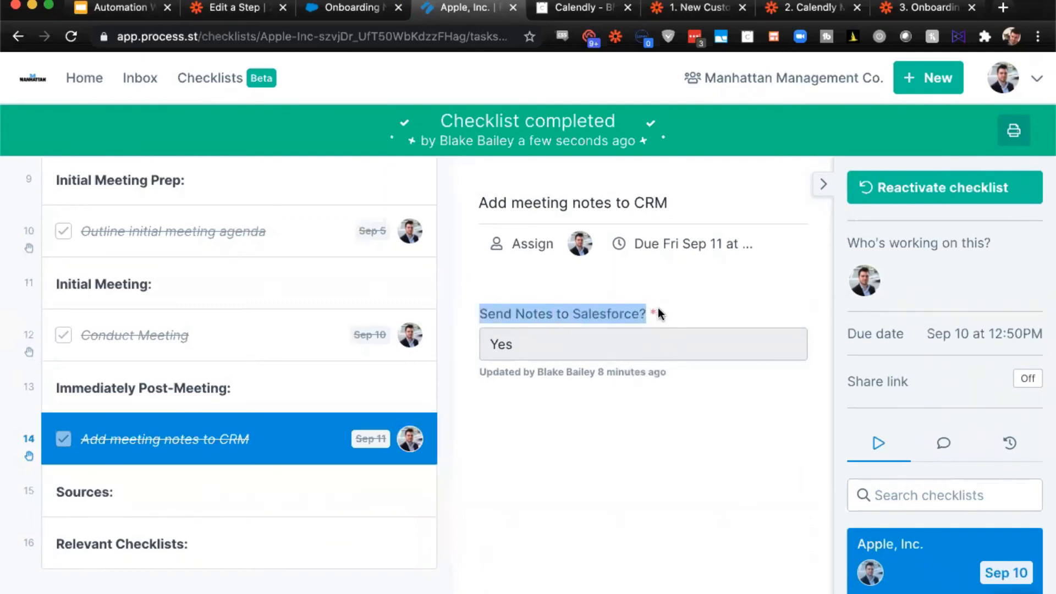
left_click(822, 185)
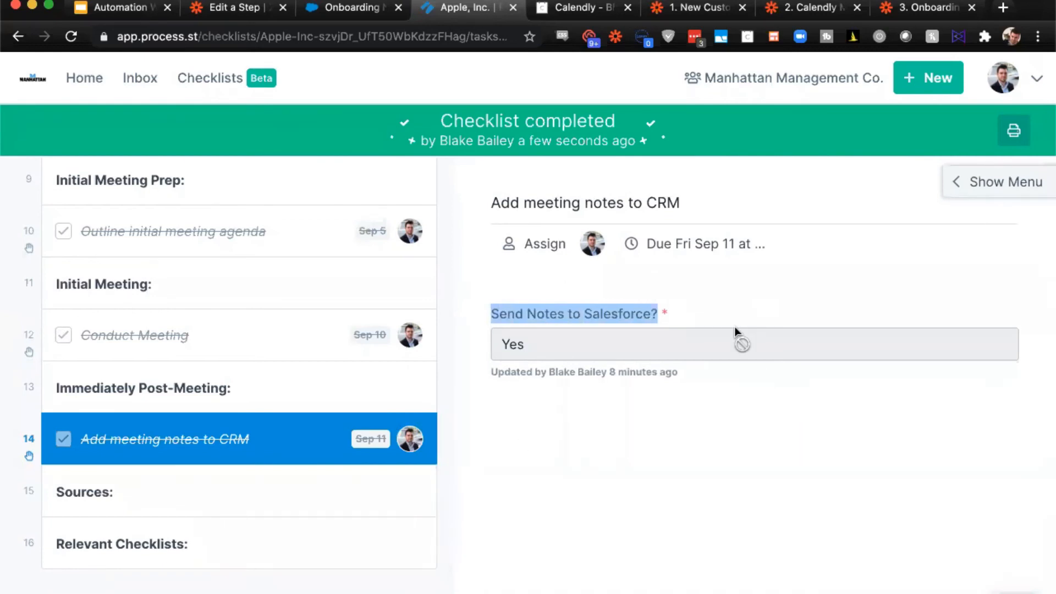
left_click(676, 322)
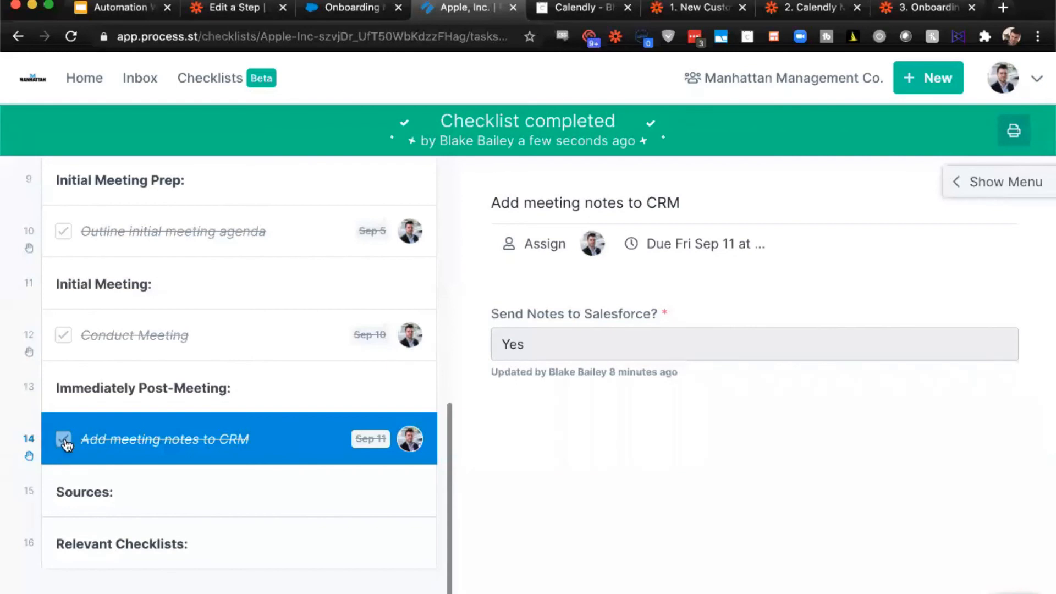
- Switch to the Onboarding Complete Zap in Zapier and inspect the New Task Checked trigger's template and task
left_click(935, 13)
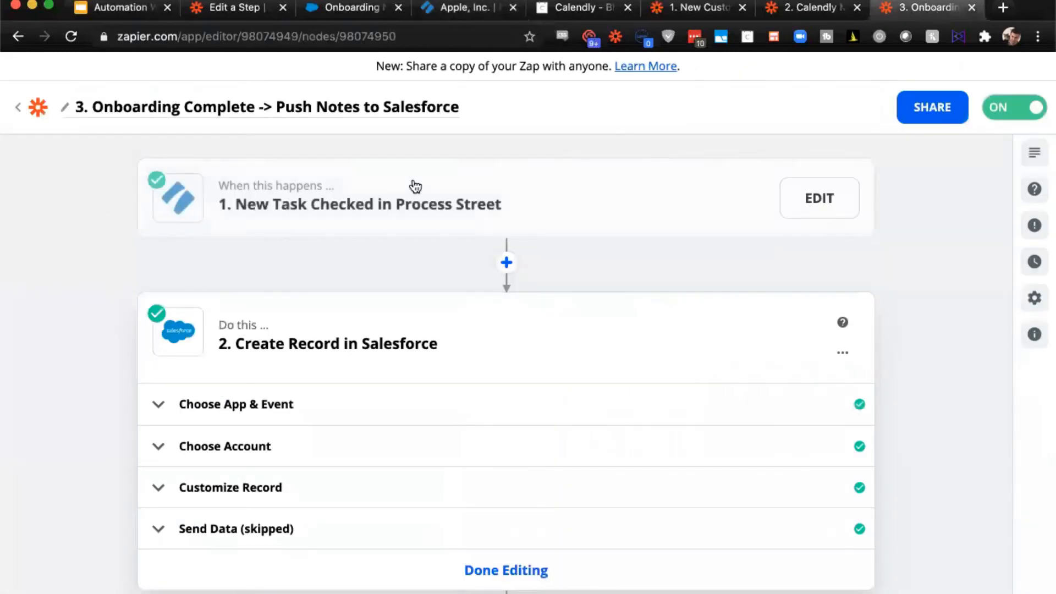
left_click(443, 188)
left_click(214, 328)
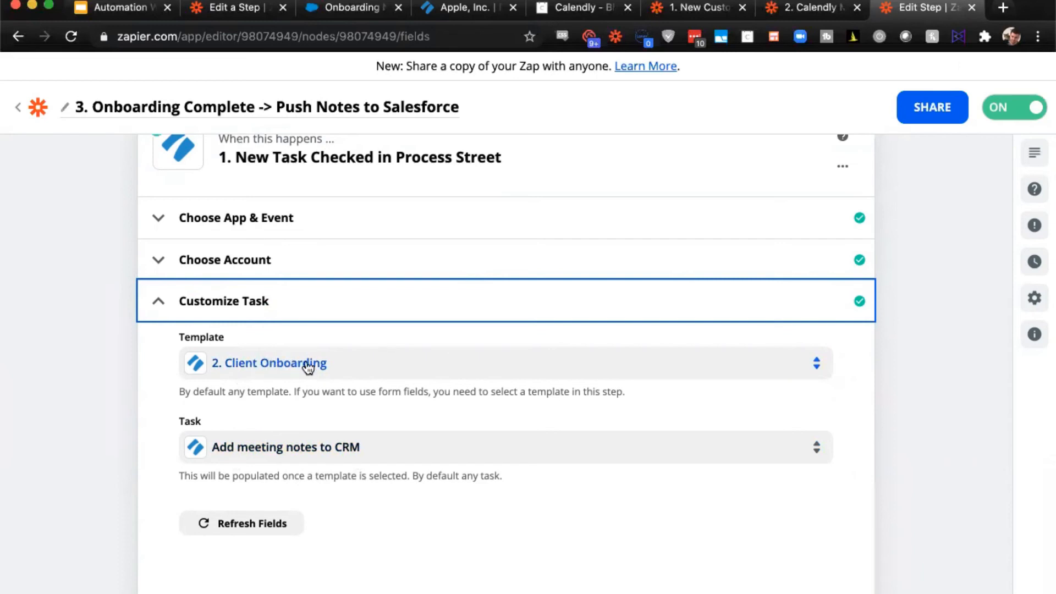
scroll(309, 366, "down", 5)
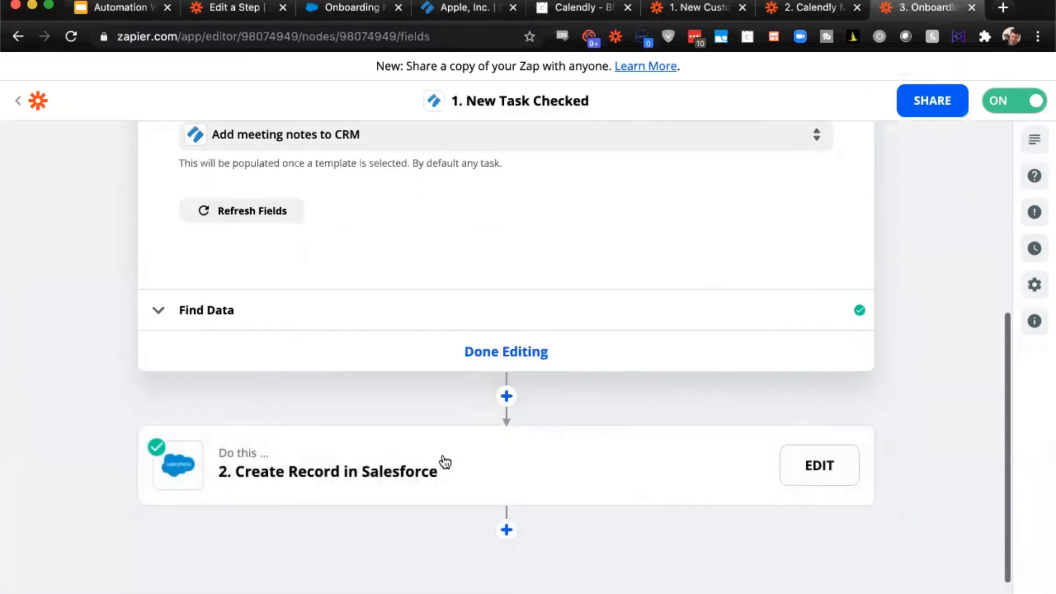
- Open the Create Record in Salesforce action and inspect its object, Parent, Title, Body and Owner mappings
left_click(436, 464)
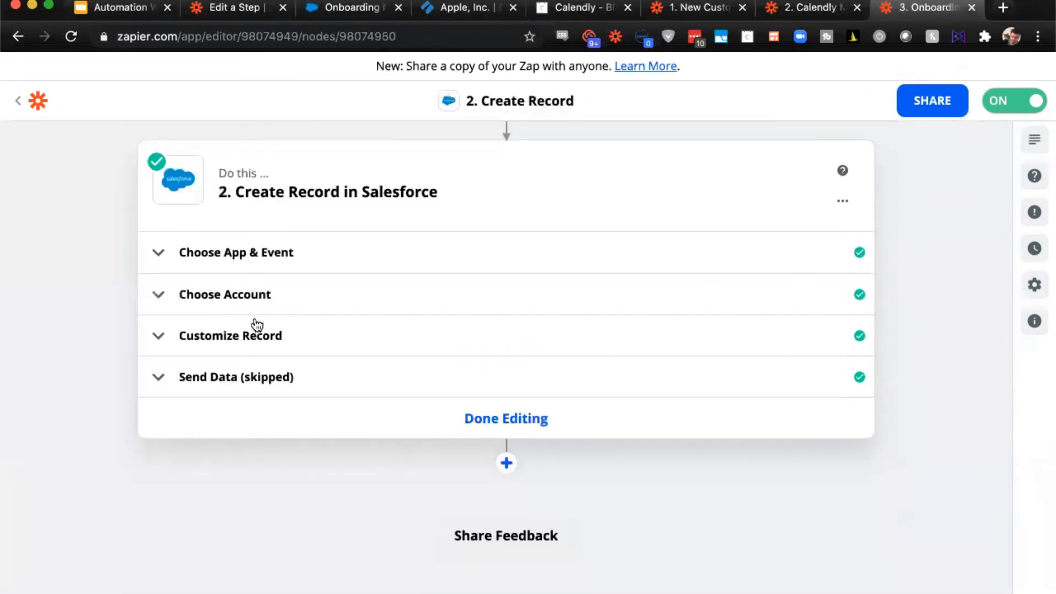
left_click(257, 327)
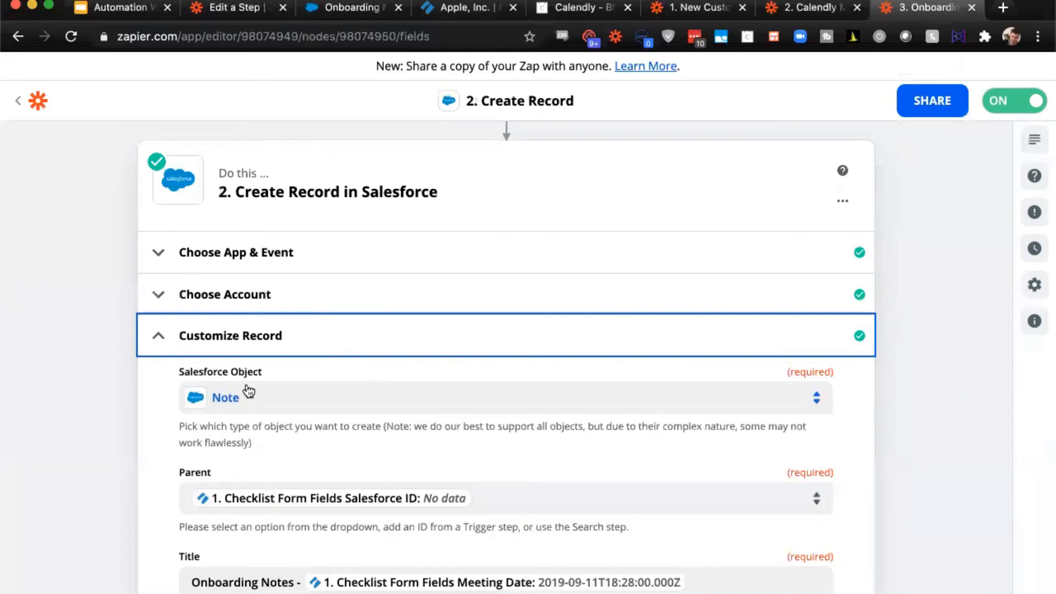
scroll(313, 396, "down", 3)
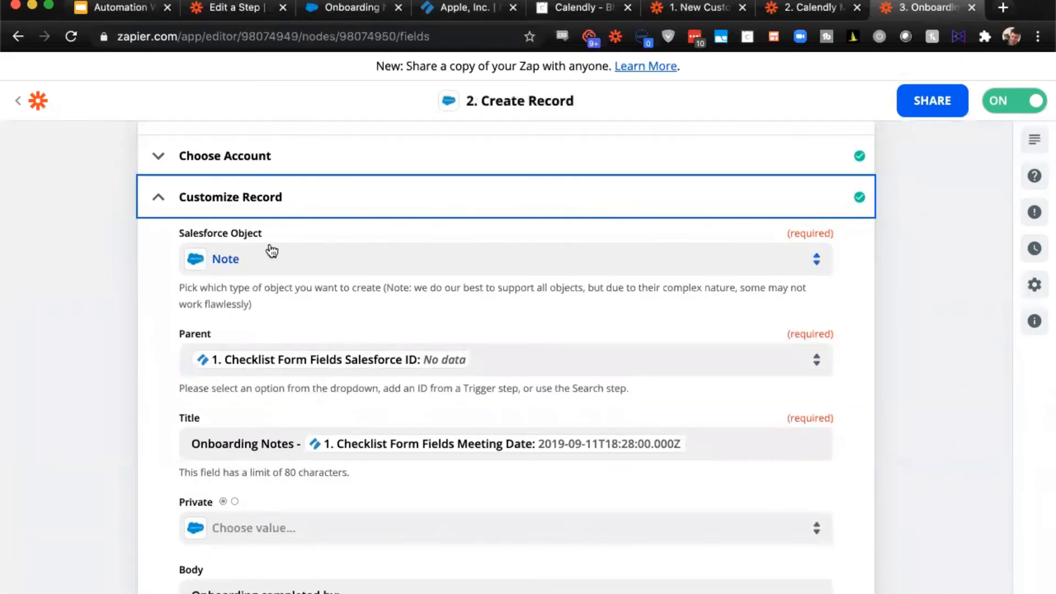
scroll(272, 252, "down", 2)
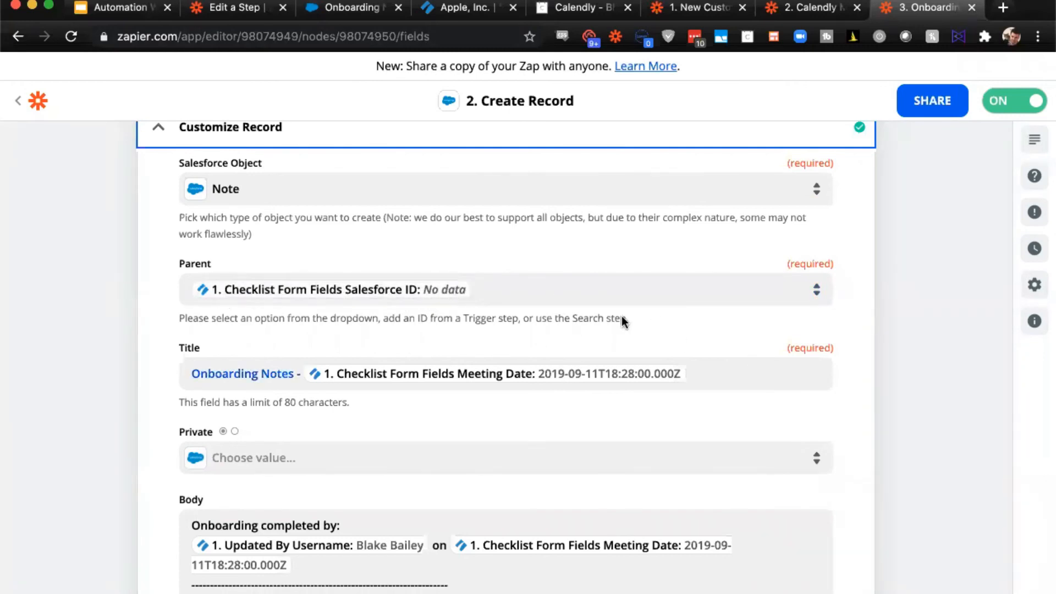
scroll(621, 315, "down", 3)
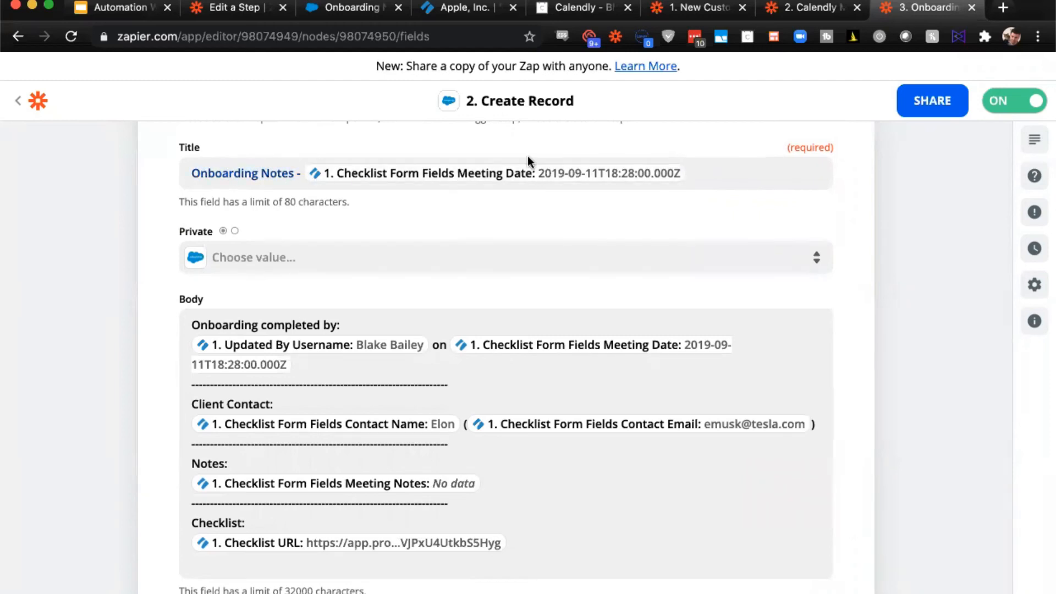
scroll(488, 181, "down", 3)
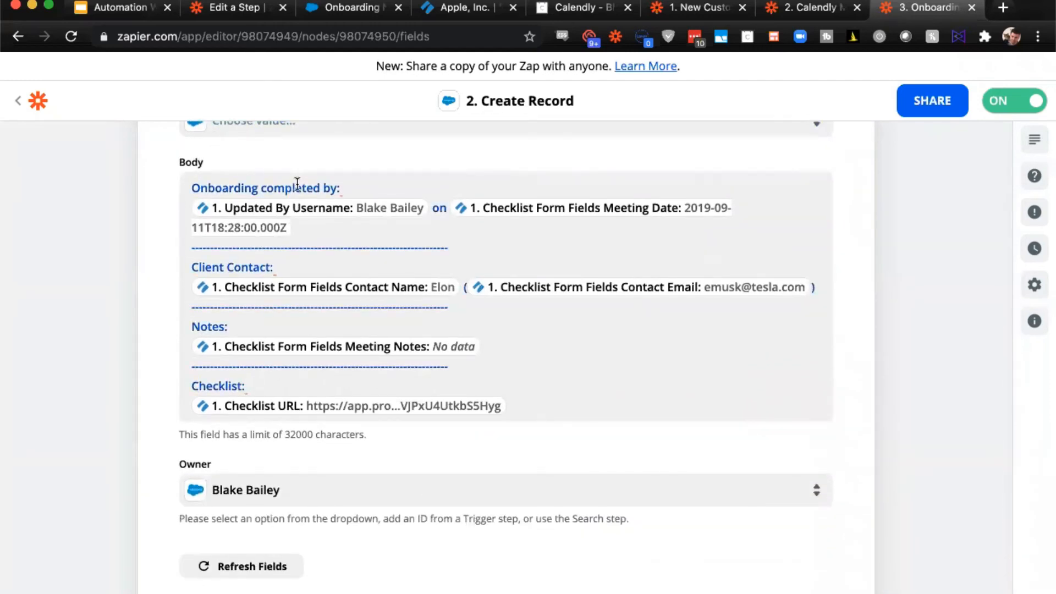
- Compare the onboarding note's body in Salesforce with the Create Record action's Body mapping in Zapier
left_click(352, 7)
scroll(341, 230, "down", 3)
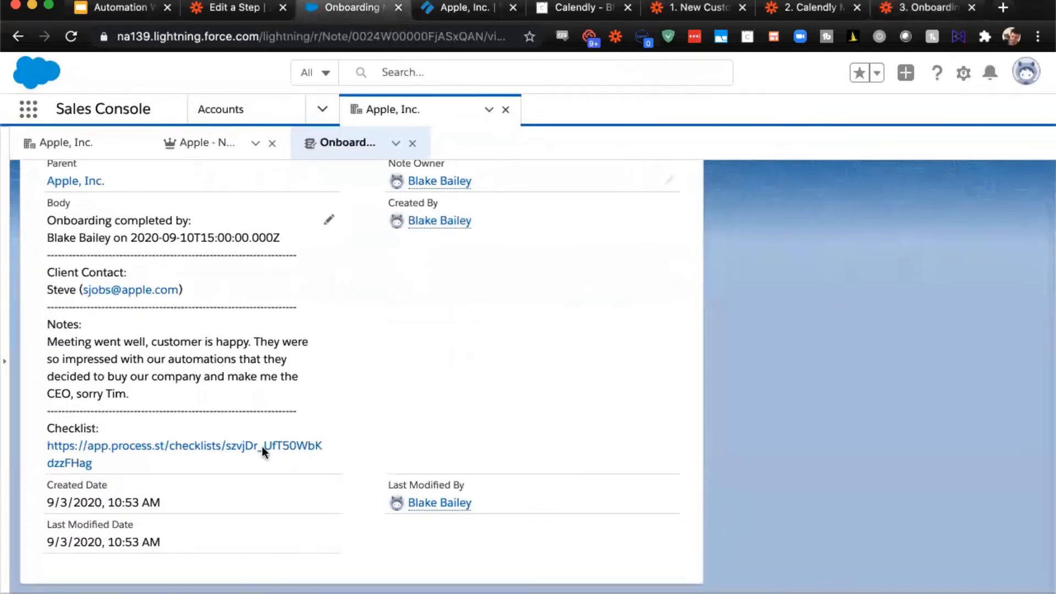
left_click(900, 9)
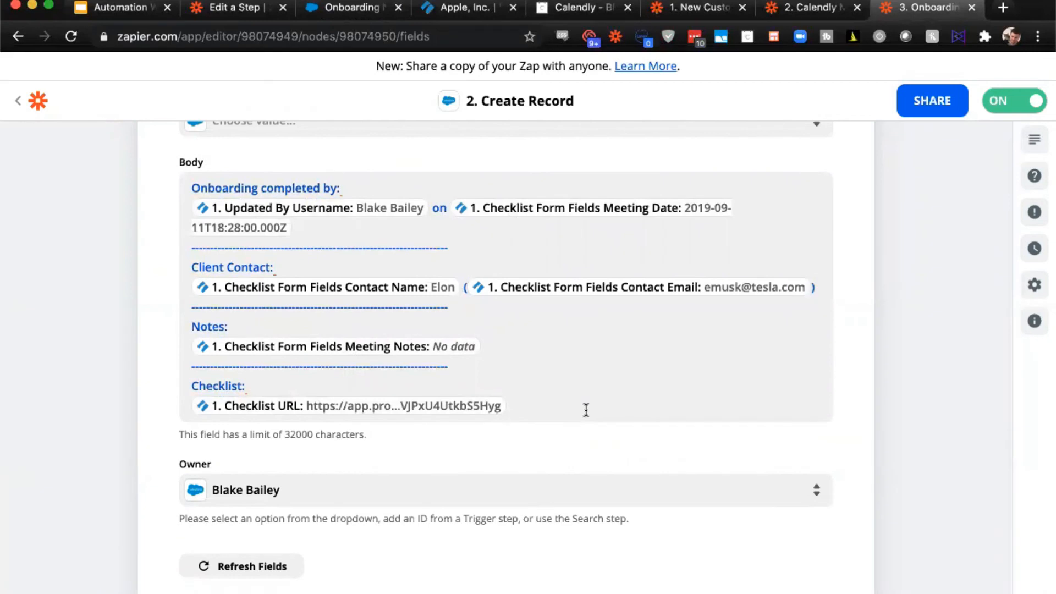
- Review the remaining Create Record settings below the Body mapping, including the record's Owner
scroll(575, 422, "down", 3)
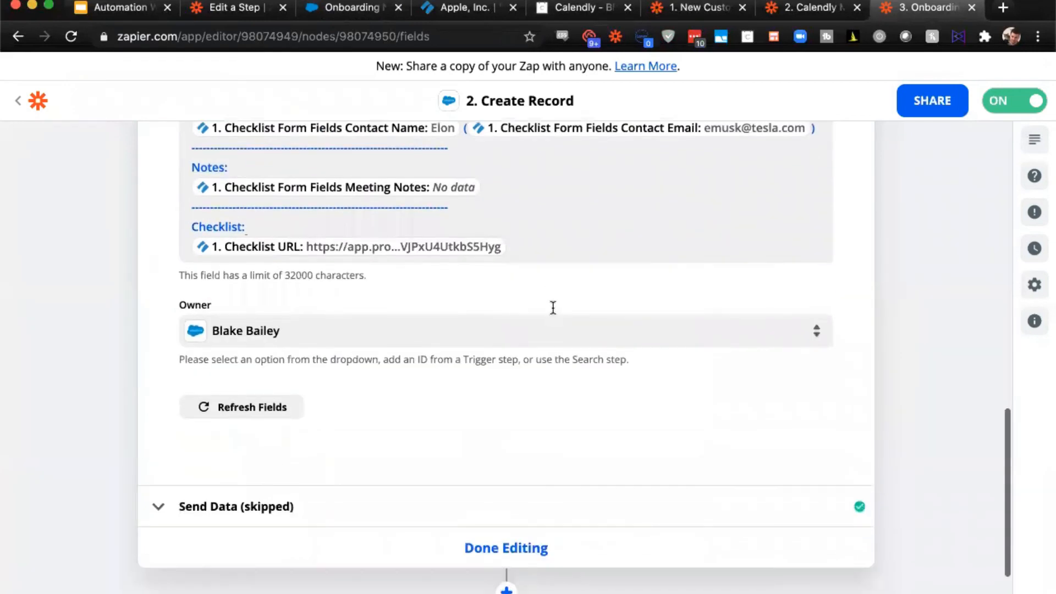
scroll(553, 308, "down", 1)
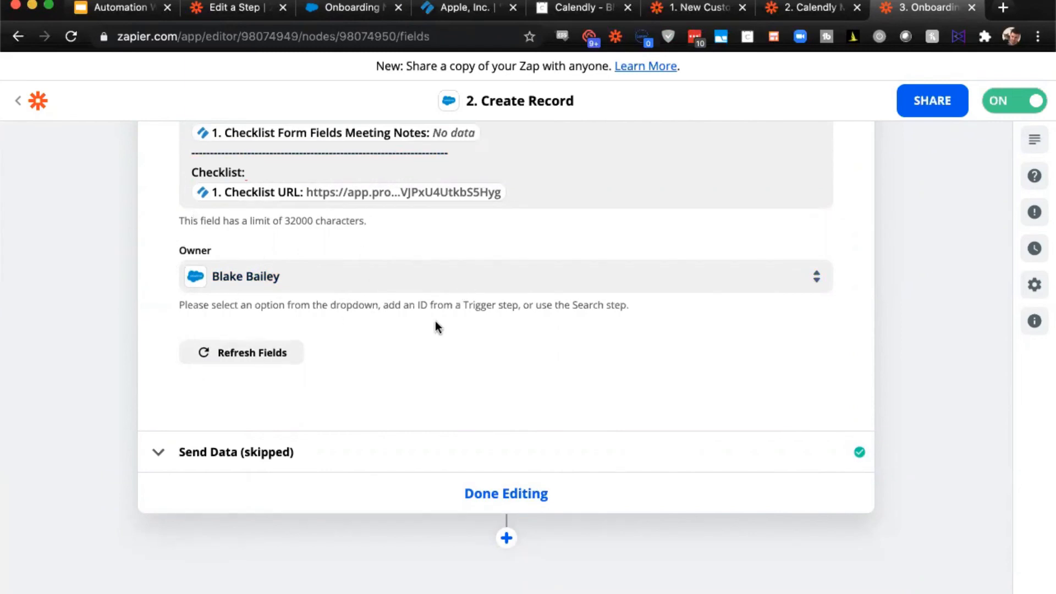
- Switch to the Automation Webinar (2020) deck in Google Slides, present it from the New Client Onboarding slide and advance to the Considerations slide
left_click(133, 11)
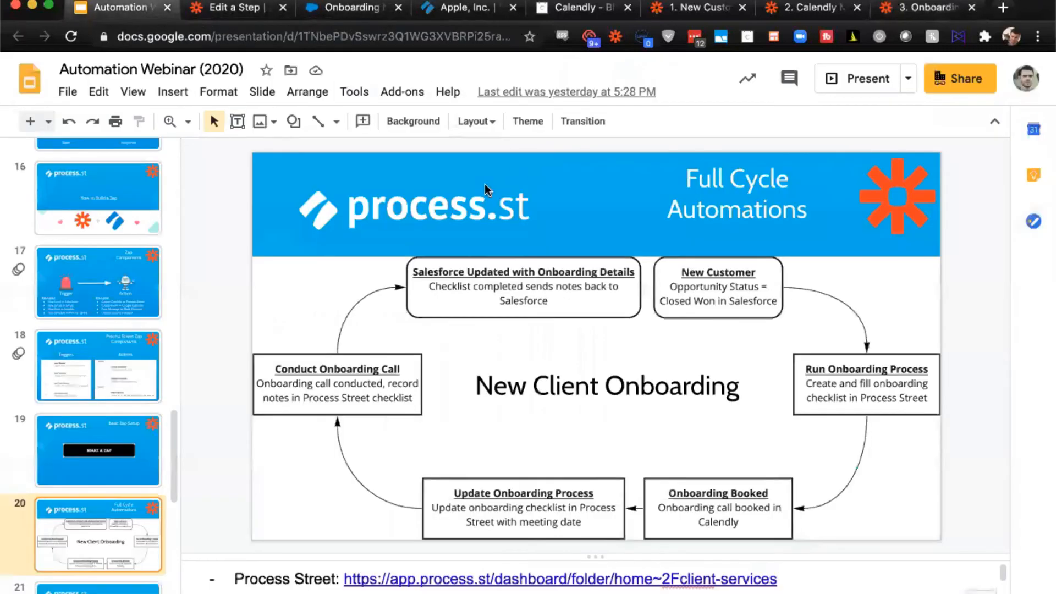
left_click(133, 92)
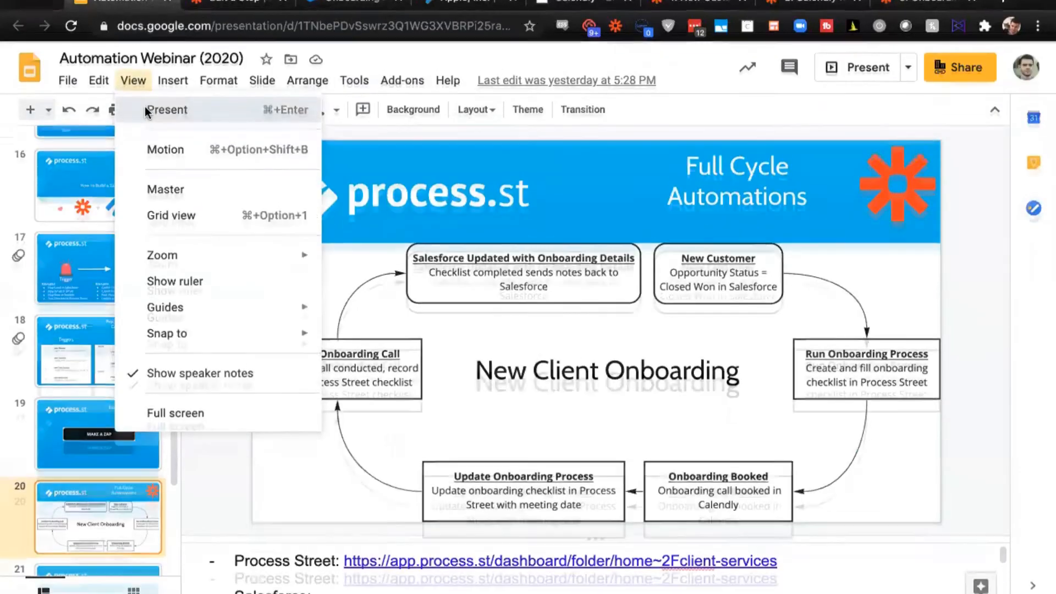
left_click(146, 110)
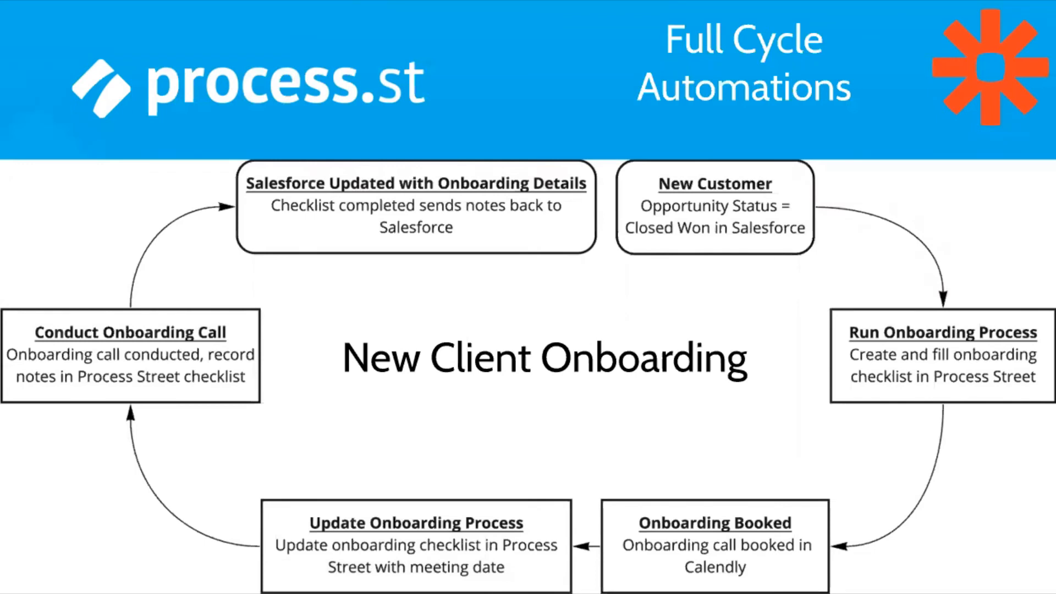
key("Right")
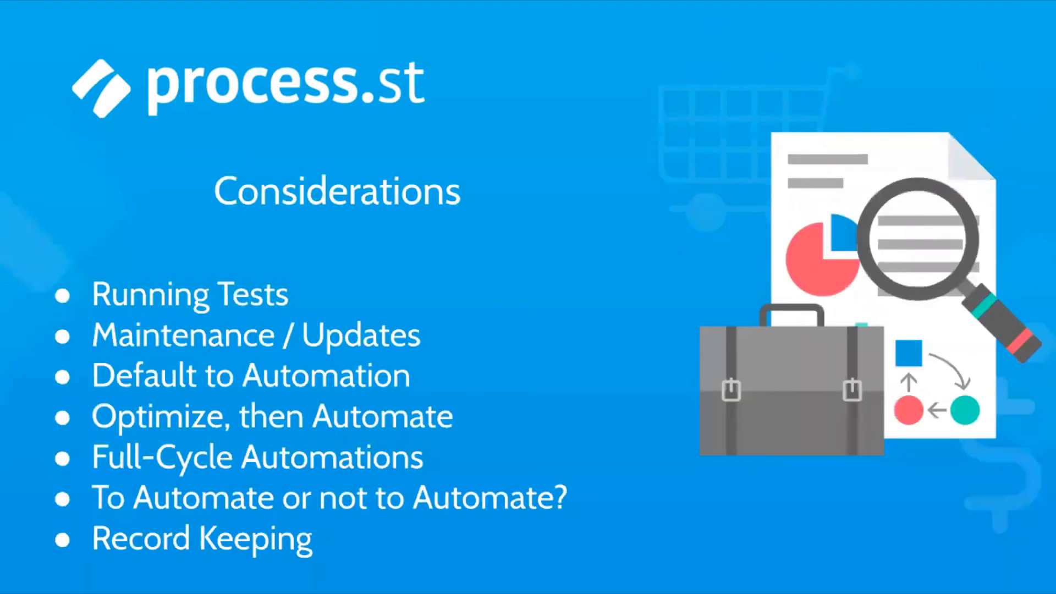